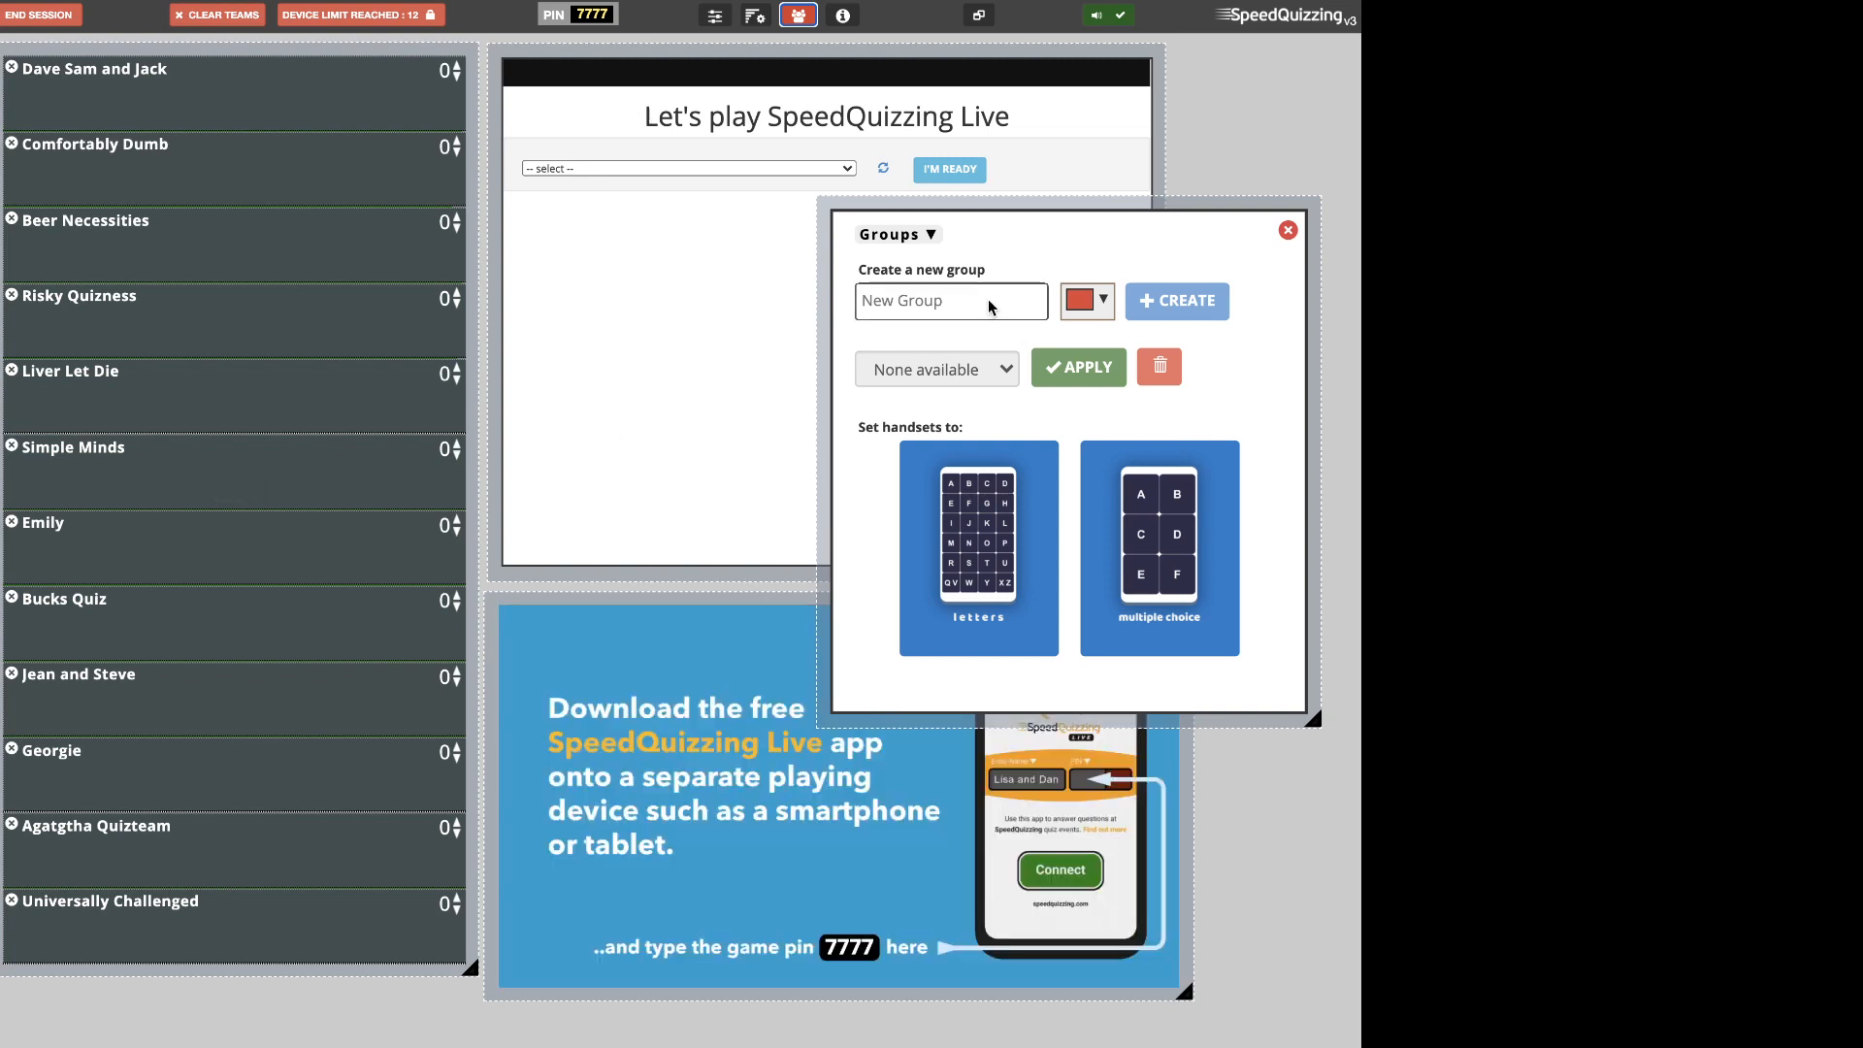
# Create a new team group named "Music Fans" with the red colour
pyautogui.click(948, 304)
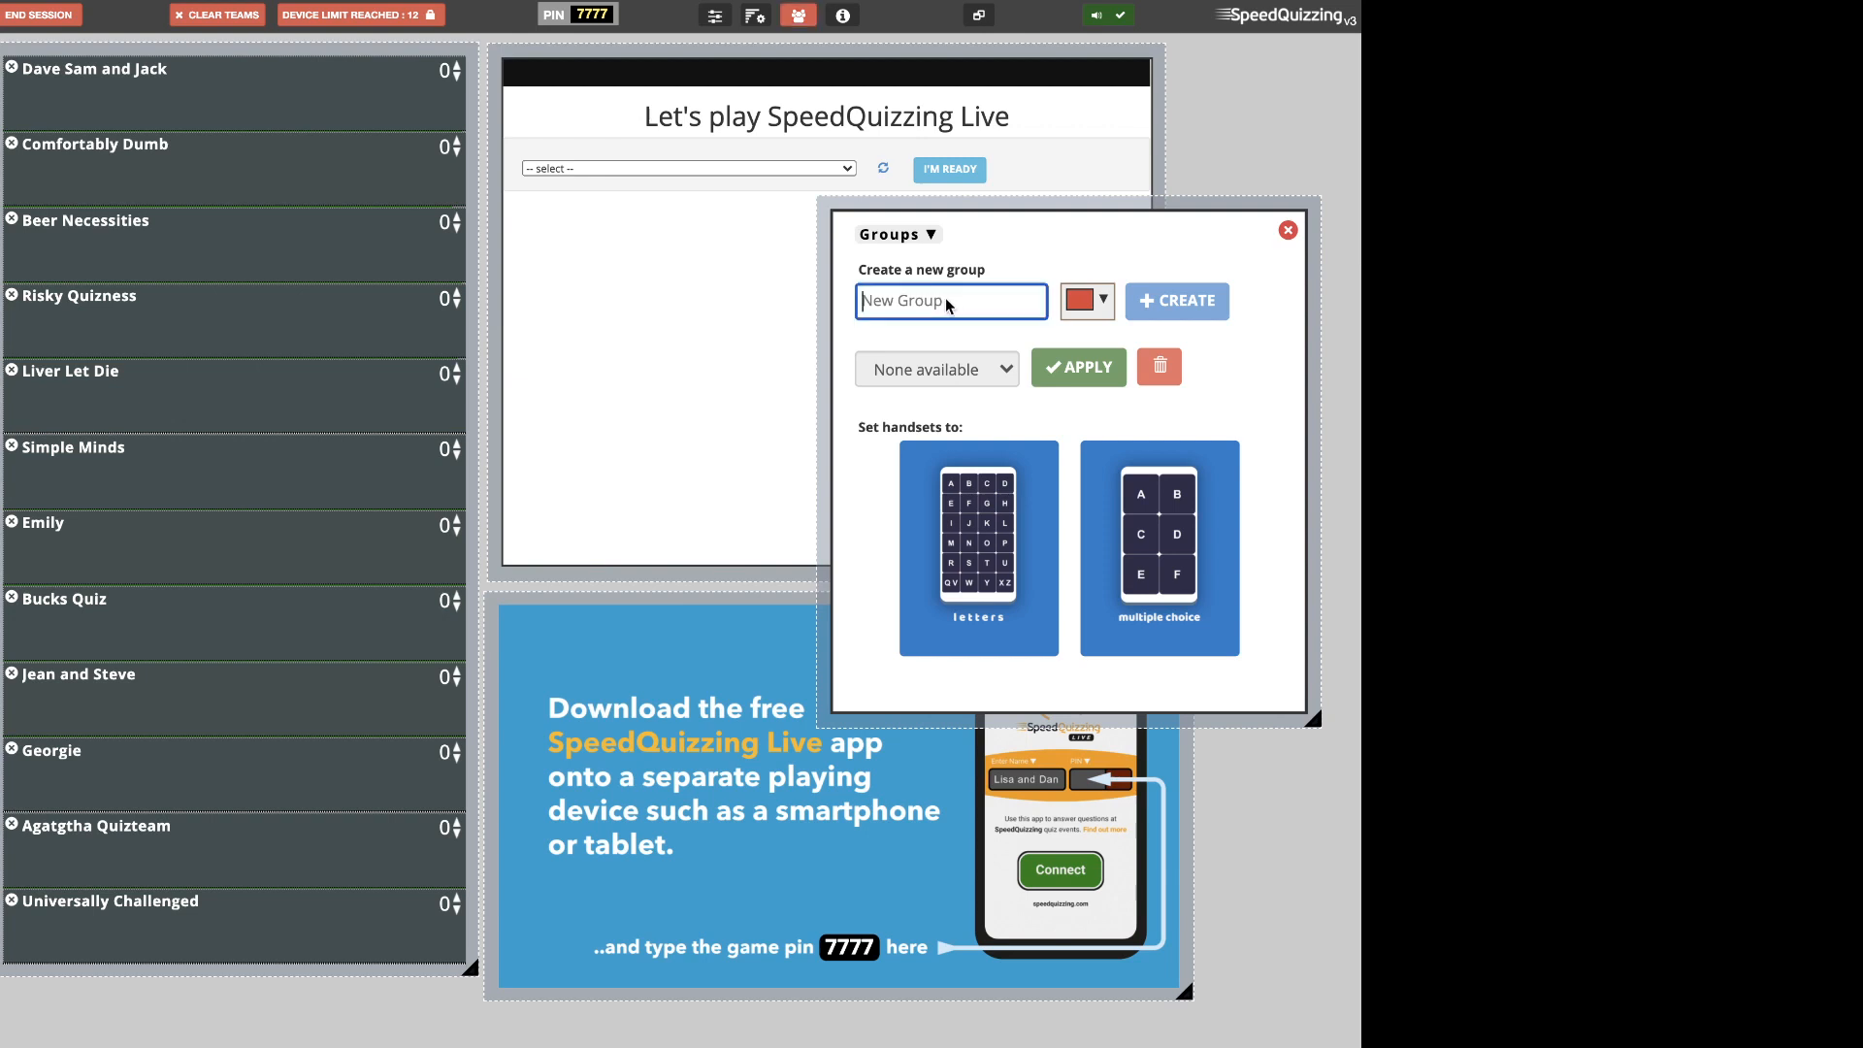
pyautogui.write('Music Fans')
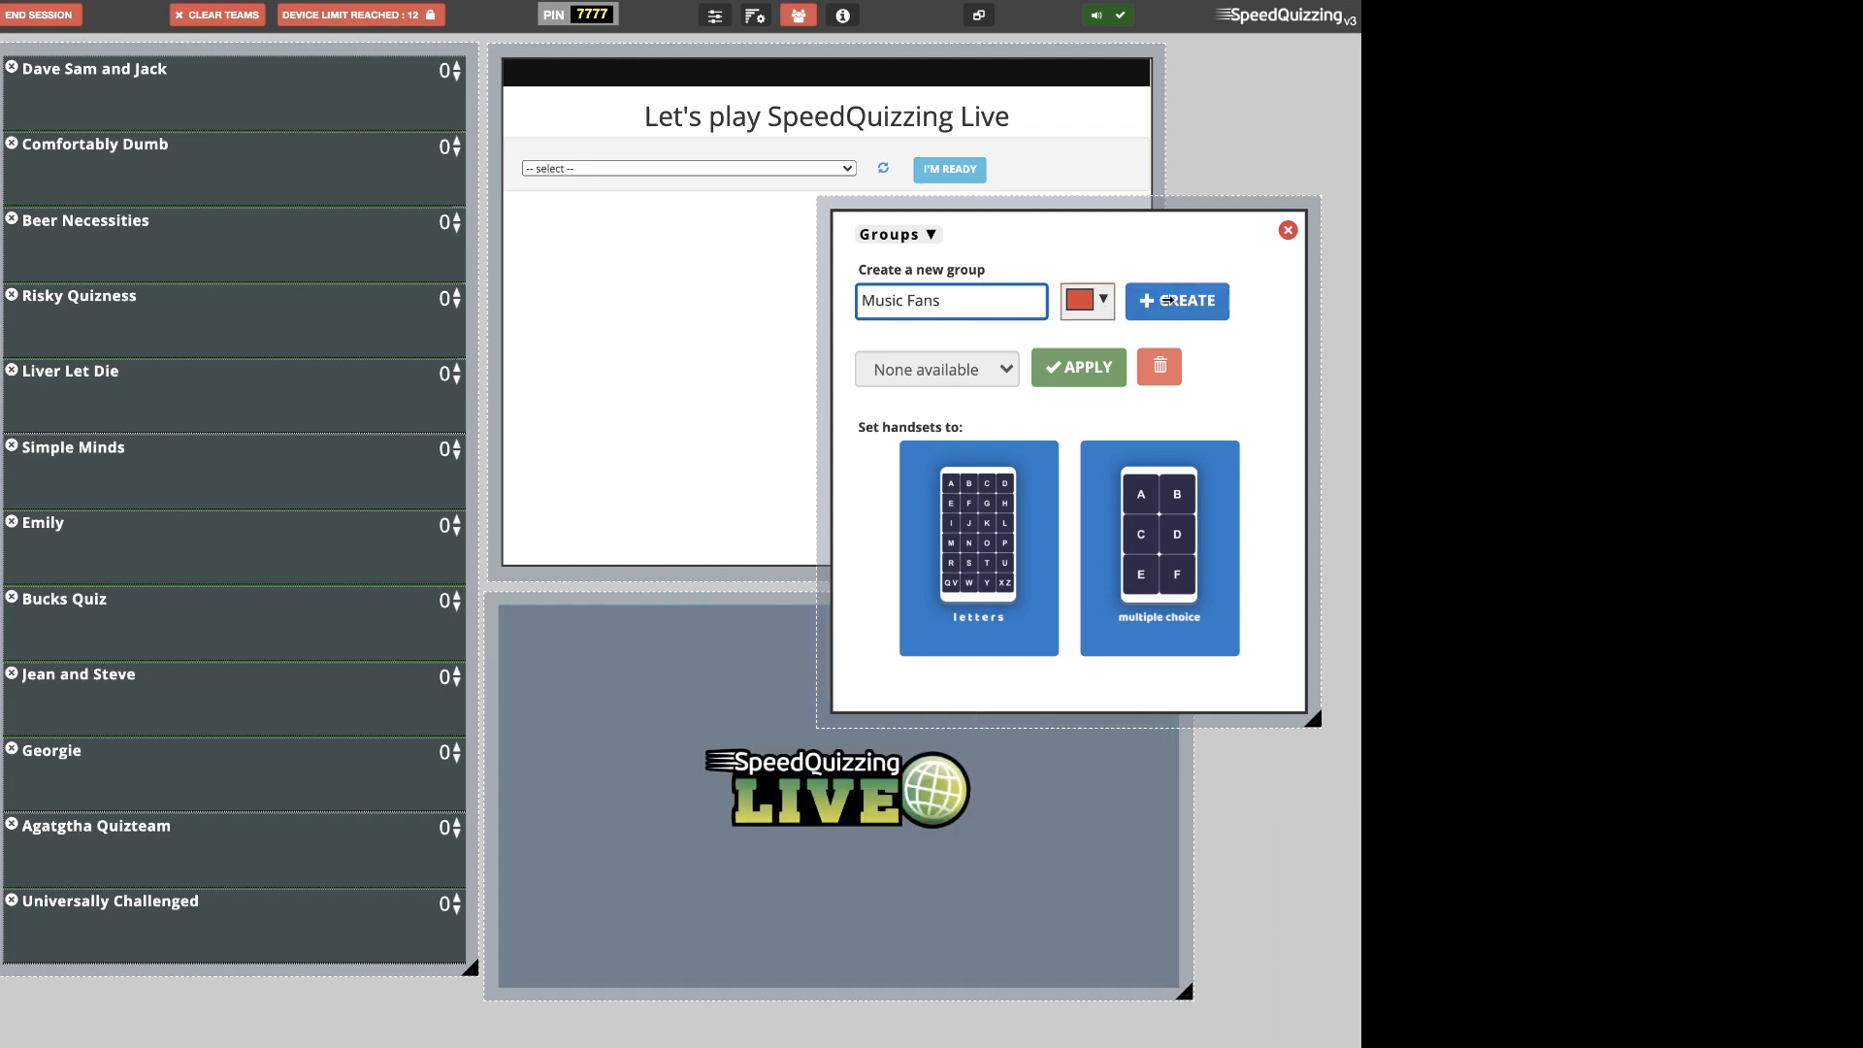
pyautogui.click(1184, 303)
# Create a second group named "Sport Fans" with the blue colour
pyautogui.click(970, 301)
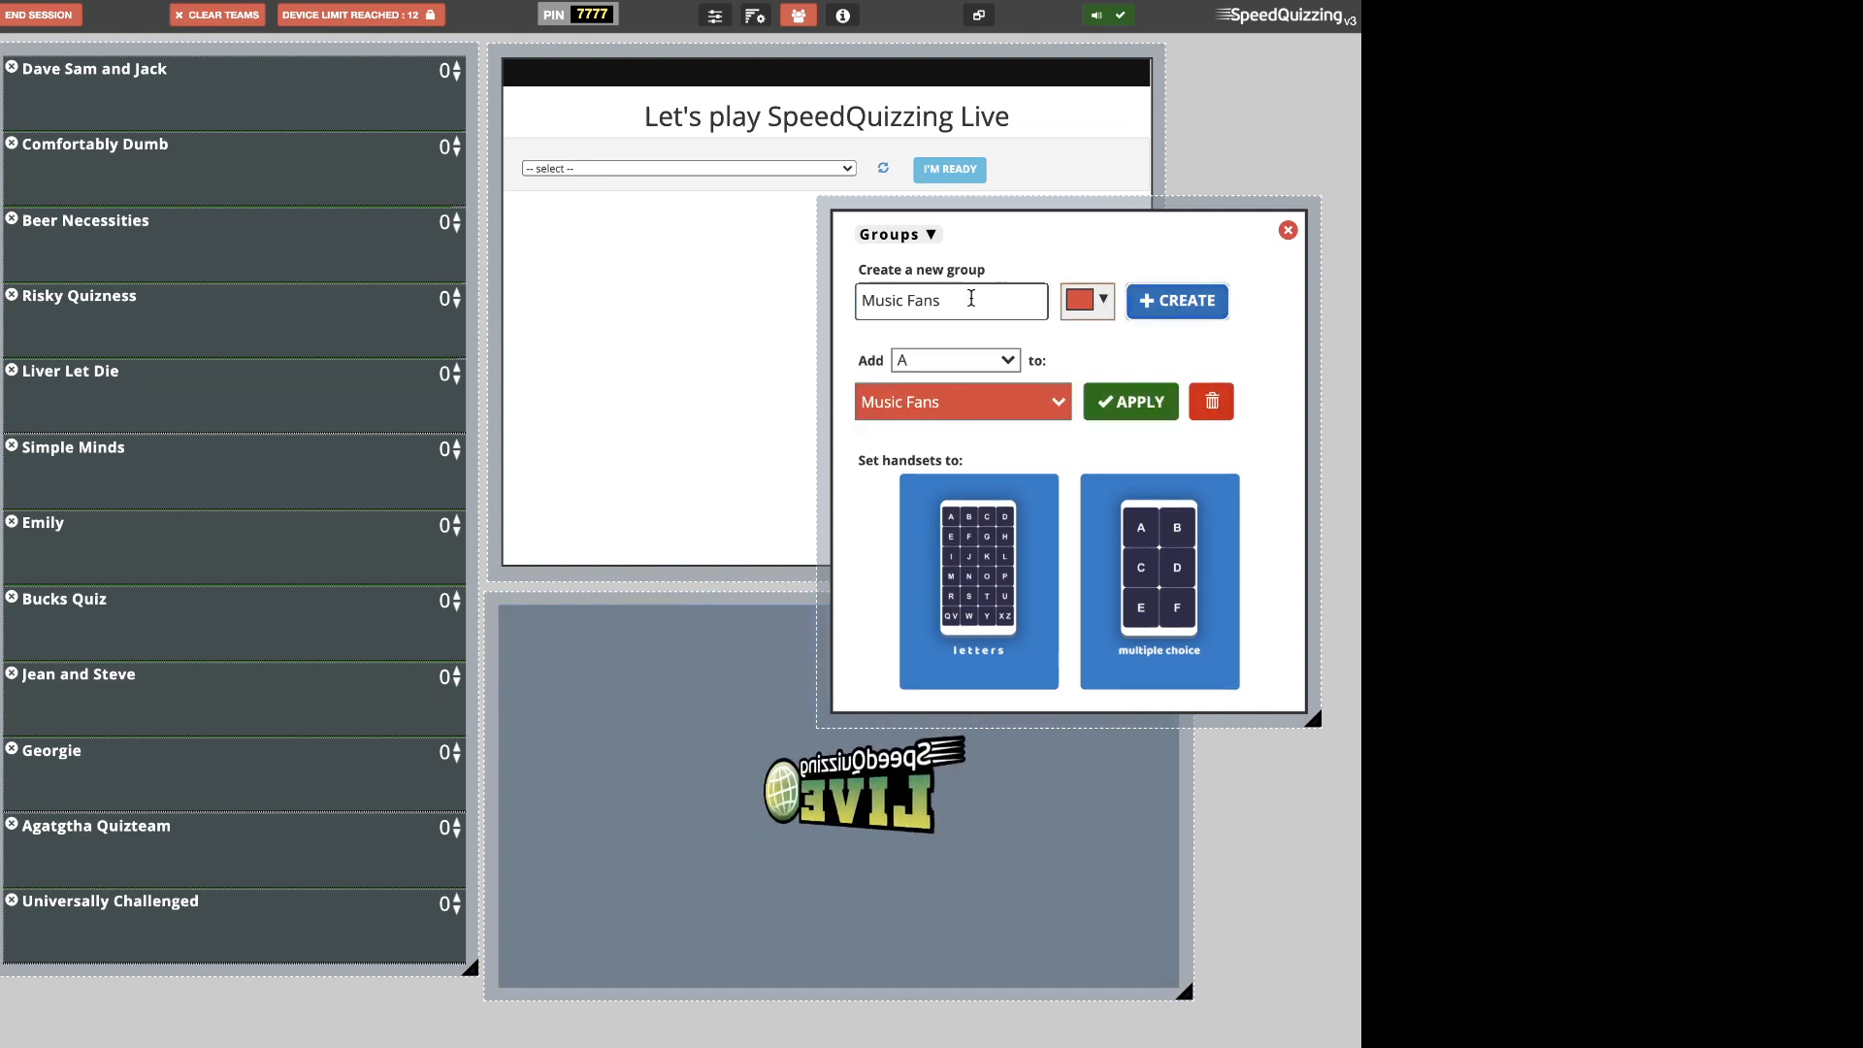
pyautogui.click(904, 301)
pyautogui.moveTo(903, 303); pyautogui.dragTo(842, 308)
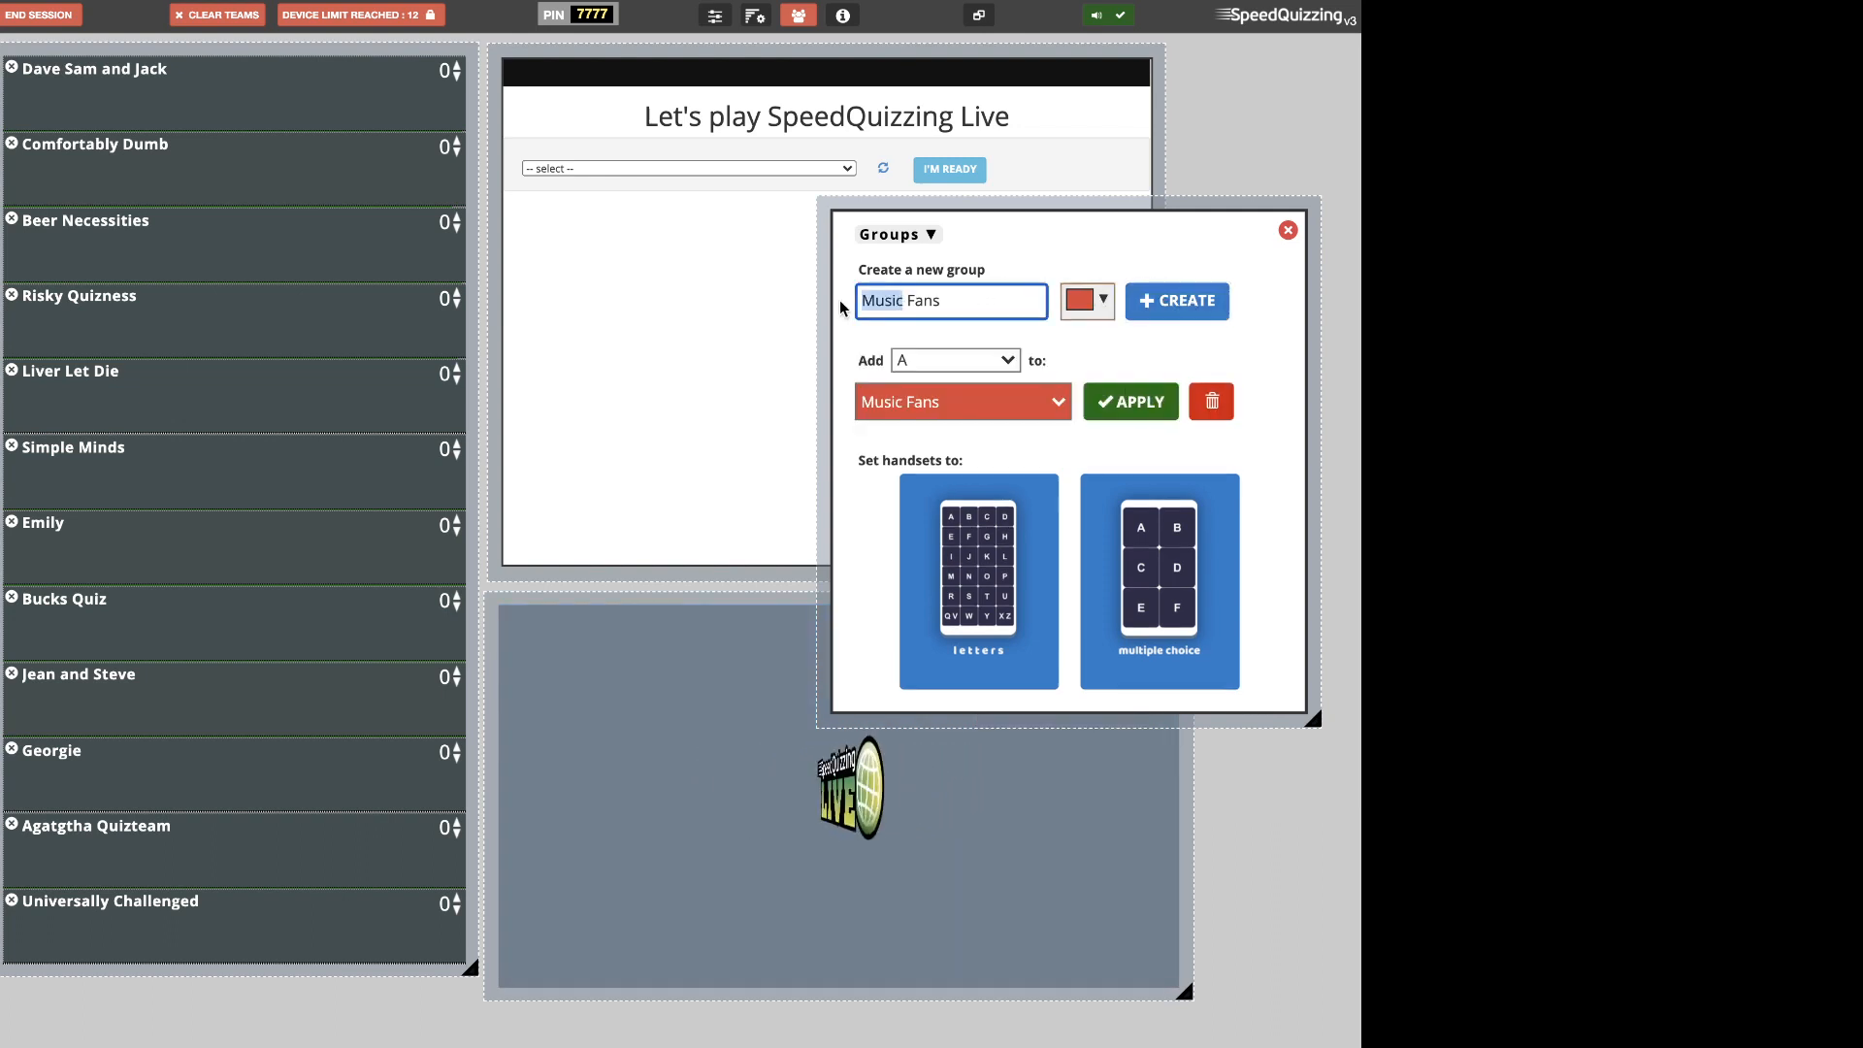
pyautogui.write('Sport')
pyautogui.click(1096, 307)
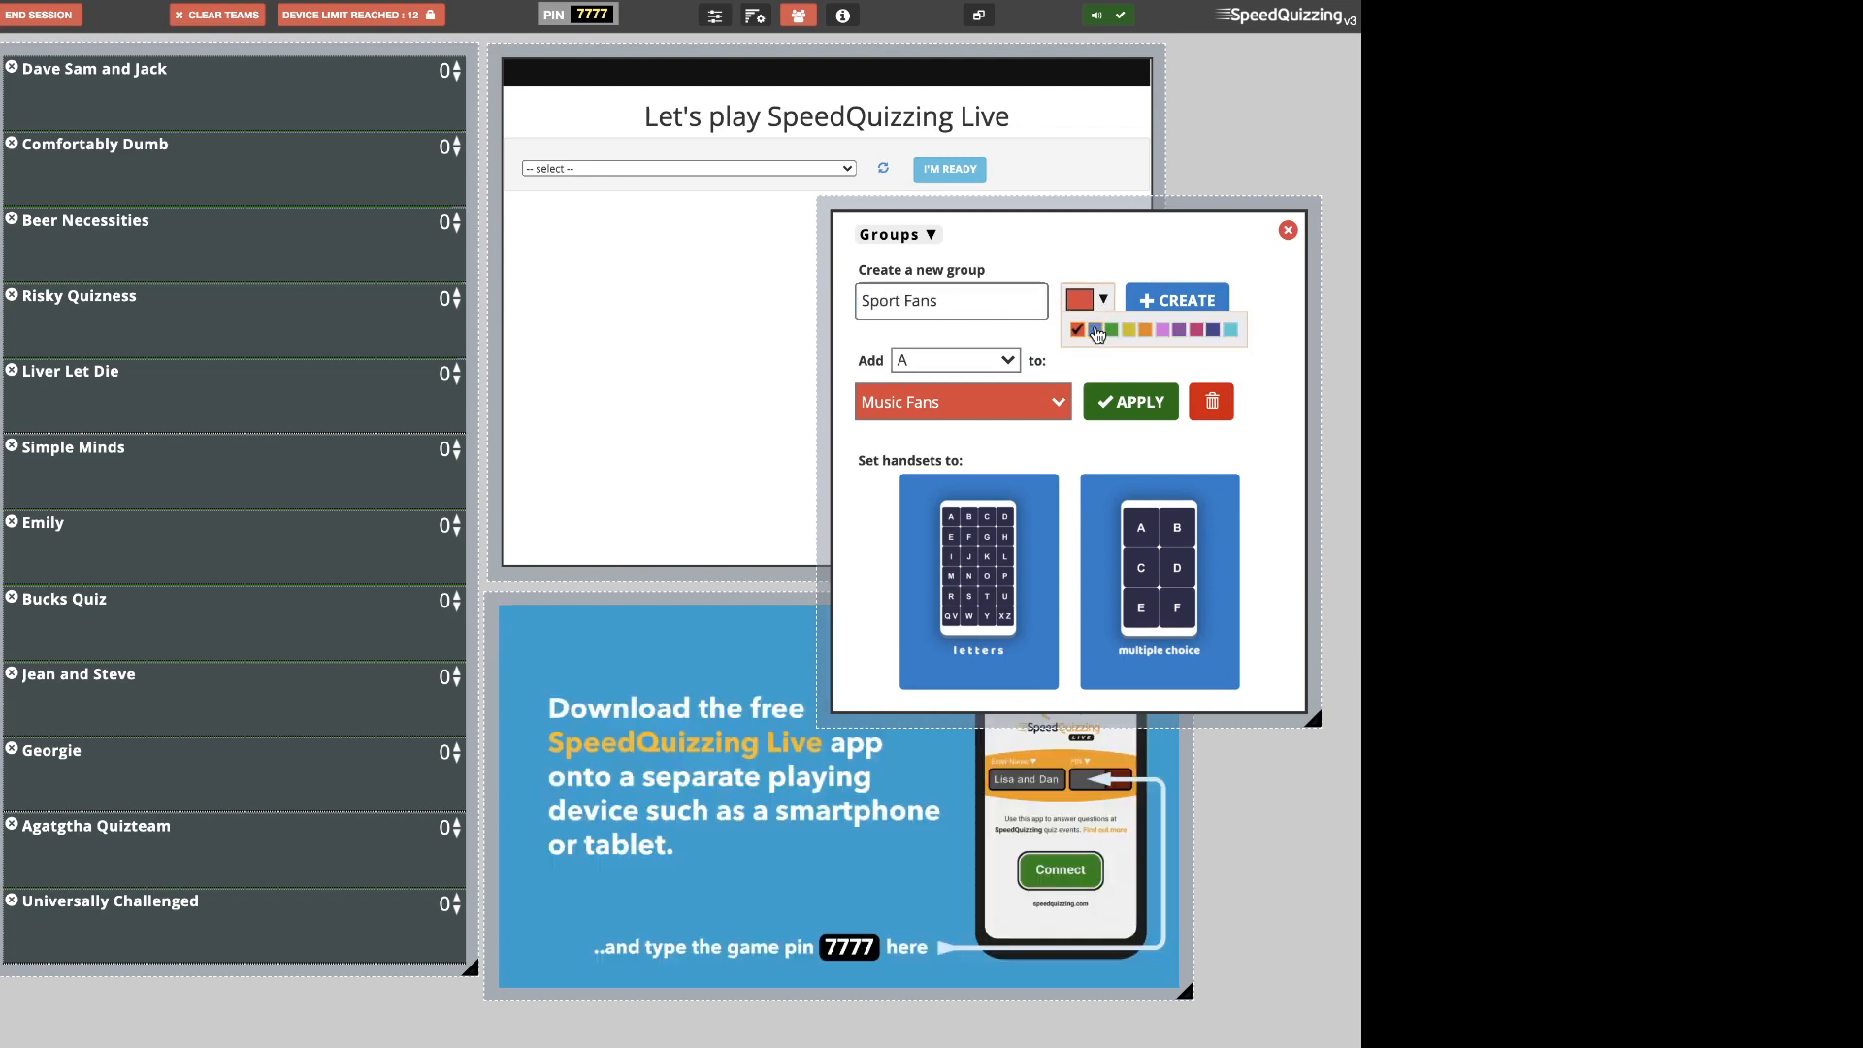
pyautogui.click(1095, 331)
pyautogui.click(1194, 300)
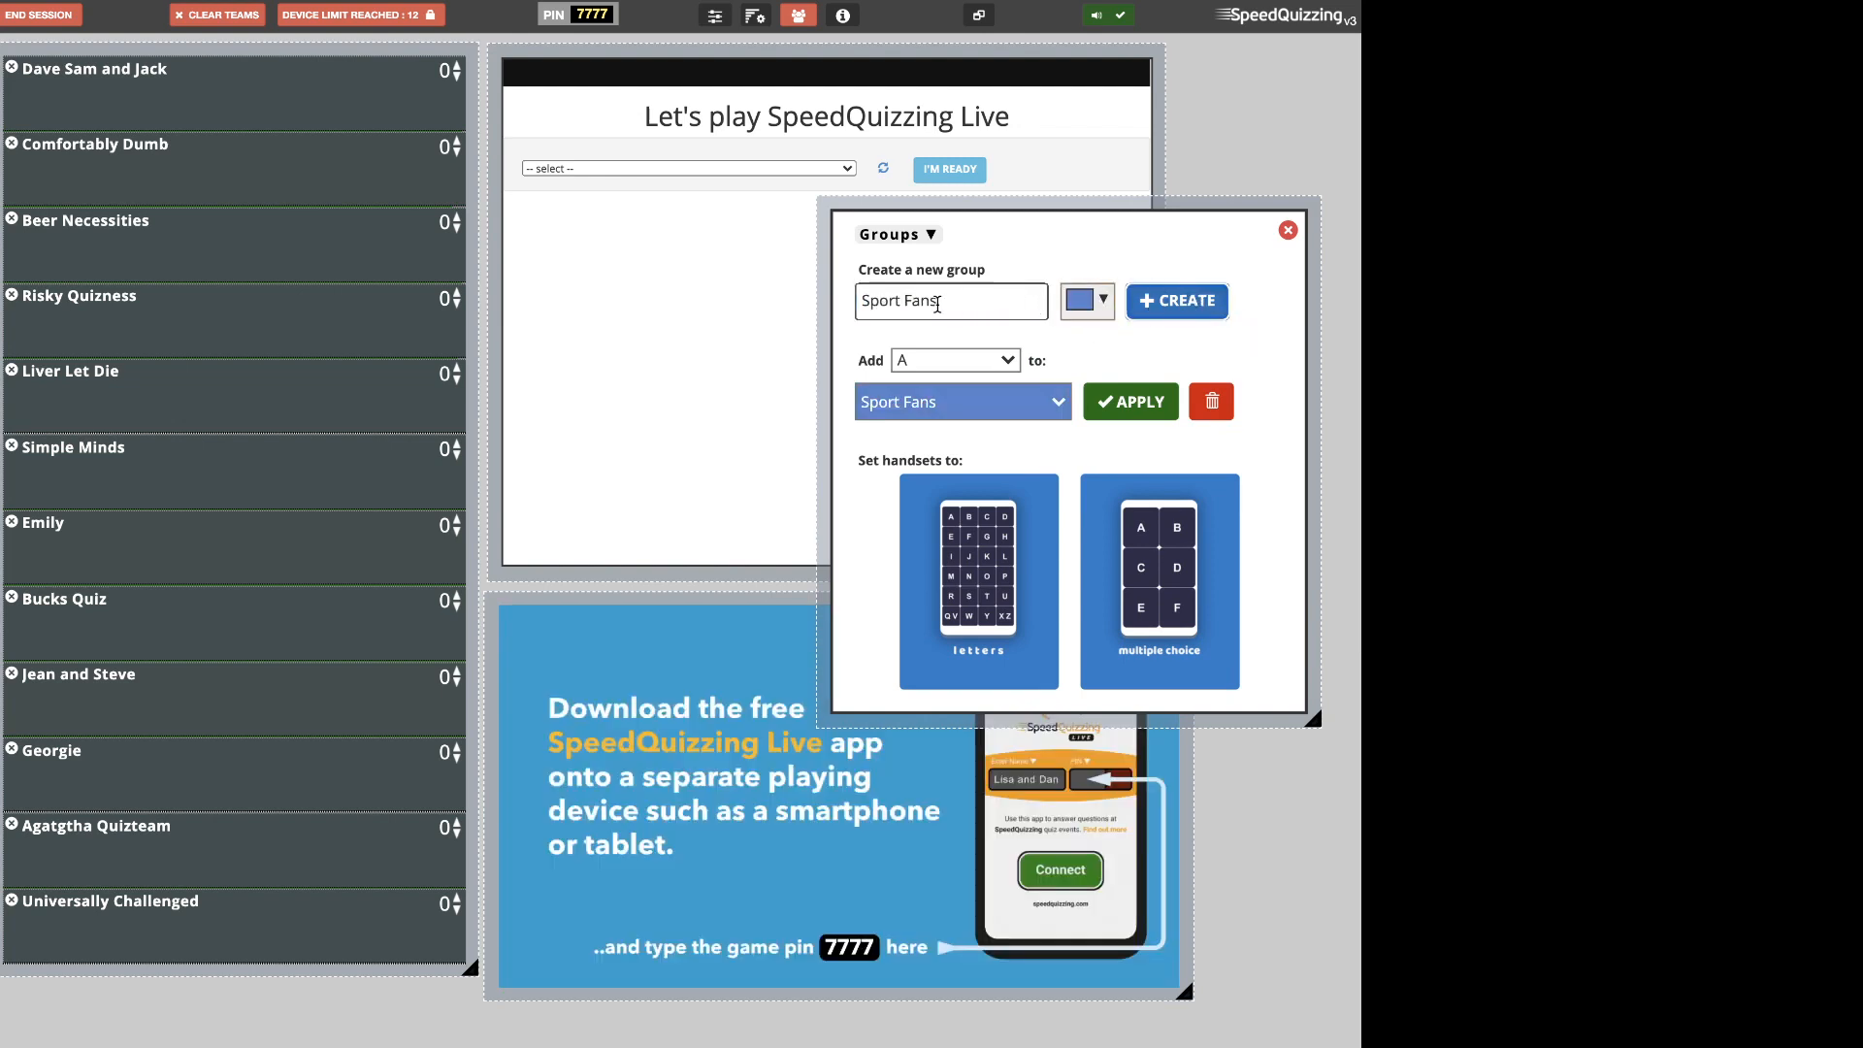
# Create a third group named "Sci Fi Fans" with the green colour and close the group settings
pyautogui.doubleClick(898, 300)
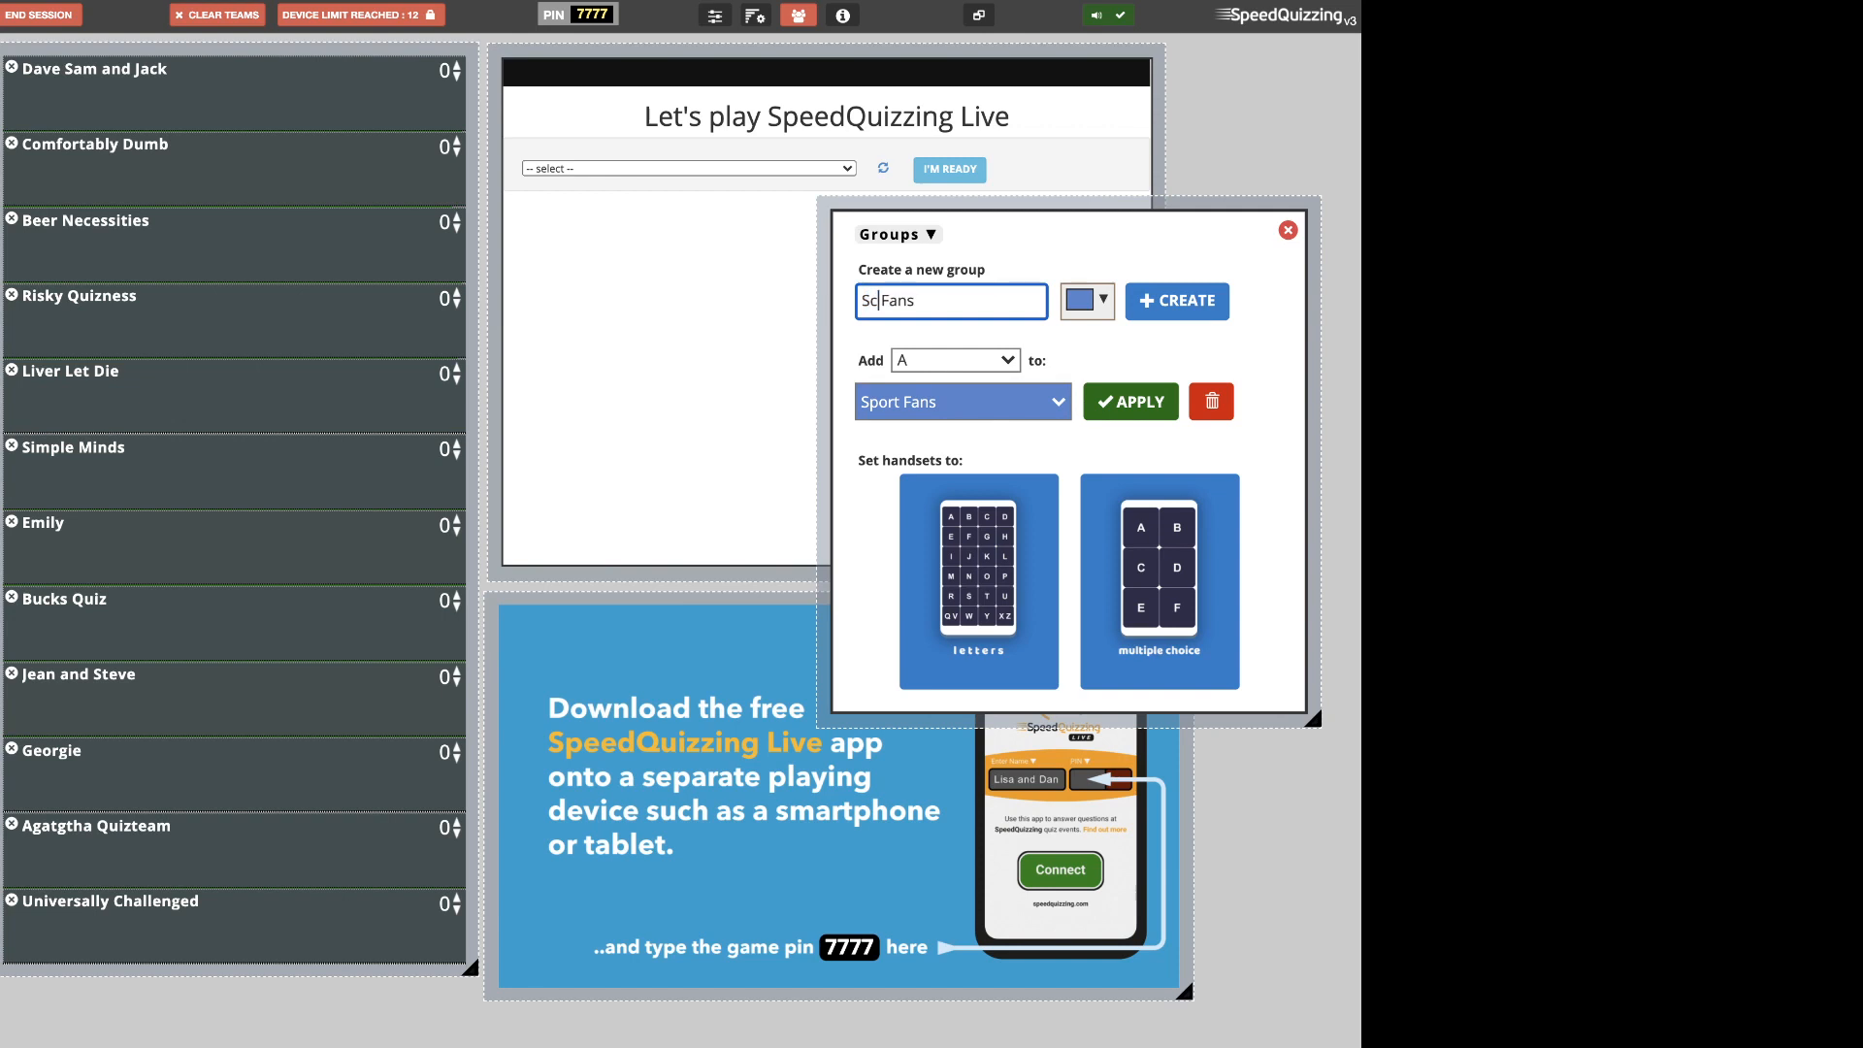
pyautogui.click(1107, 307)
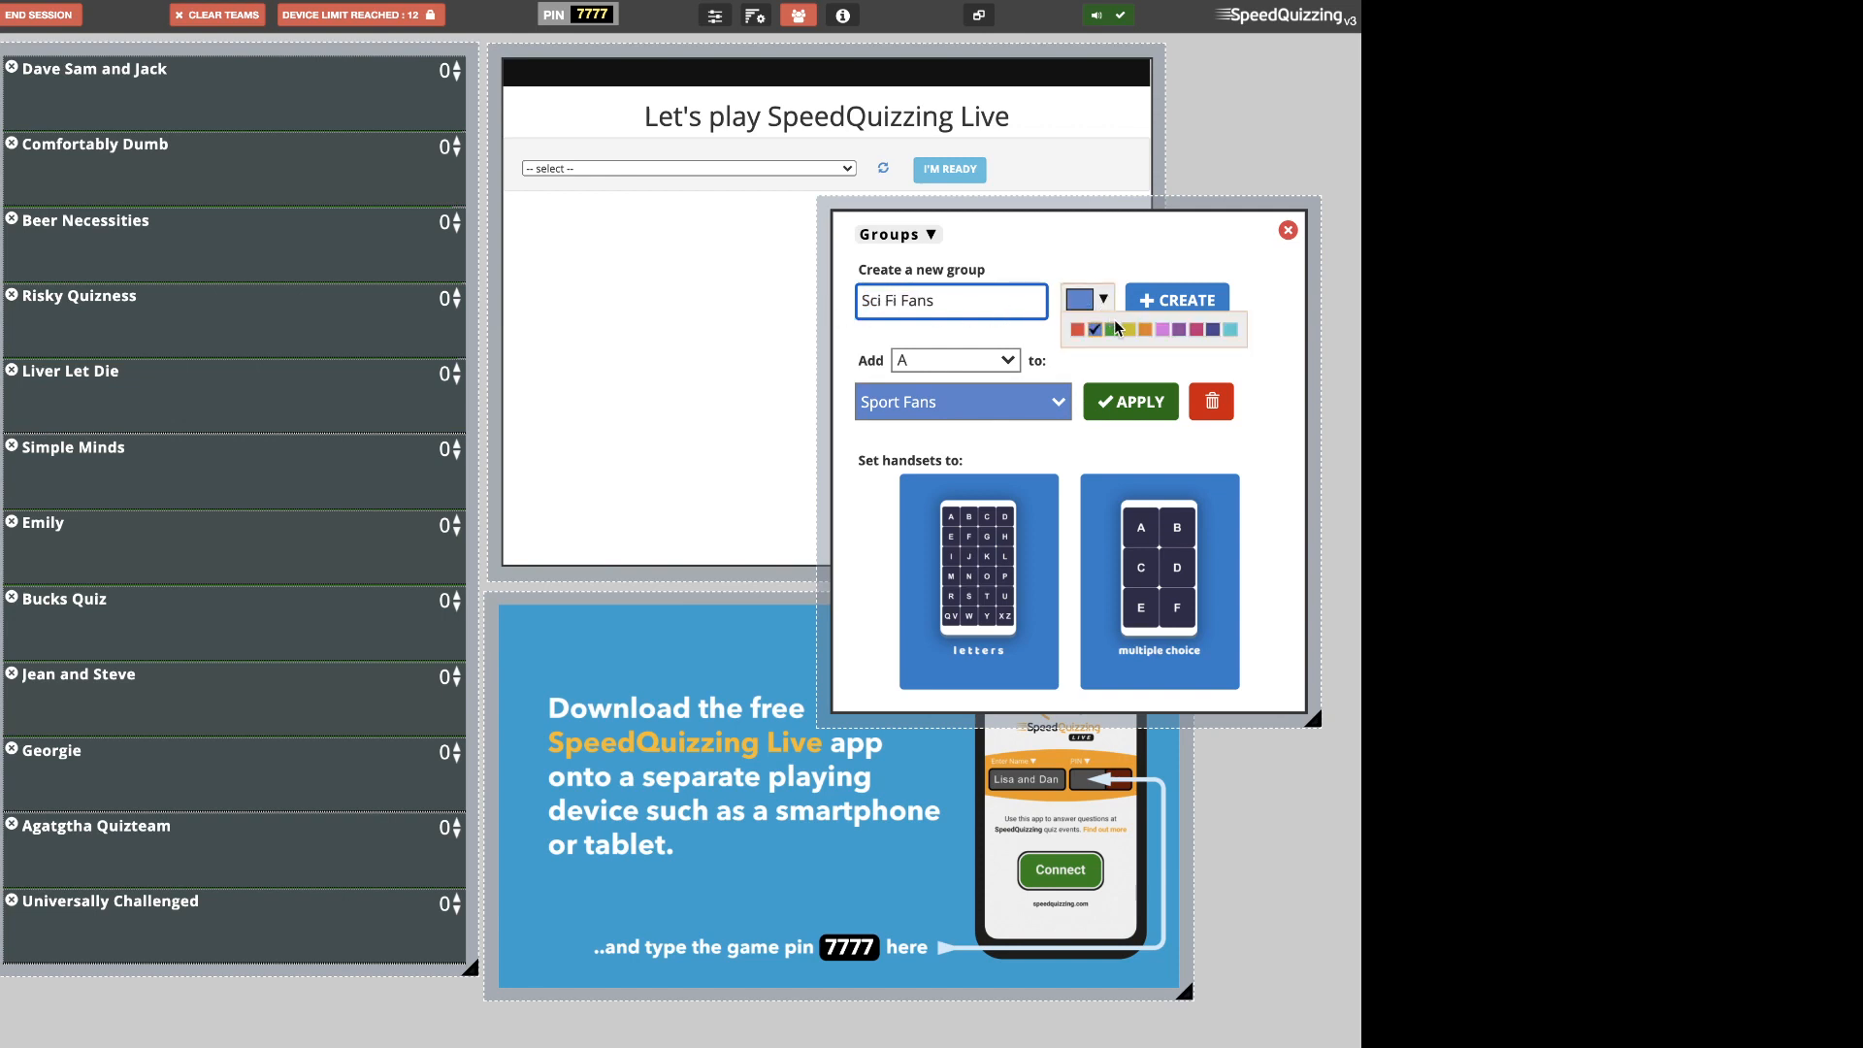
pyautogui.click(1114, 332)
pyautogui.click(1177, 300)
pyautogui.click(1016, 416)
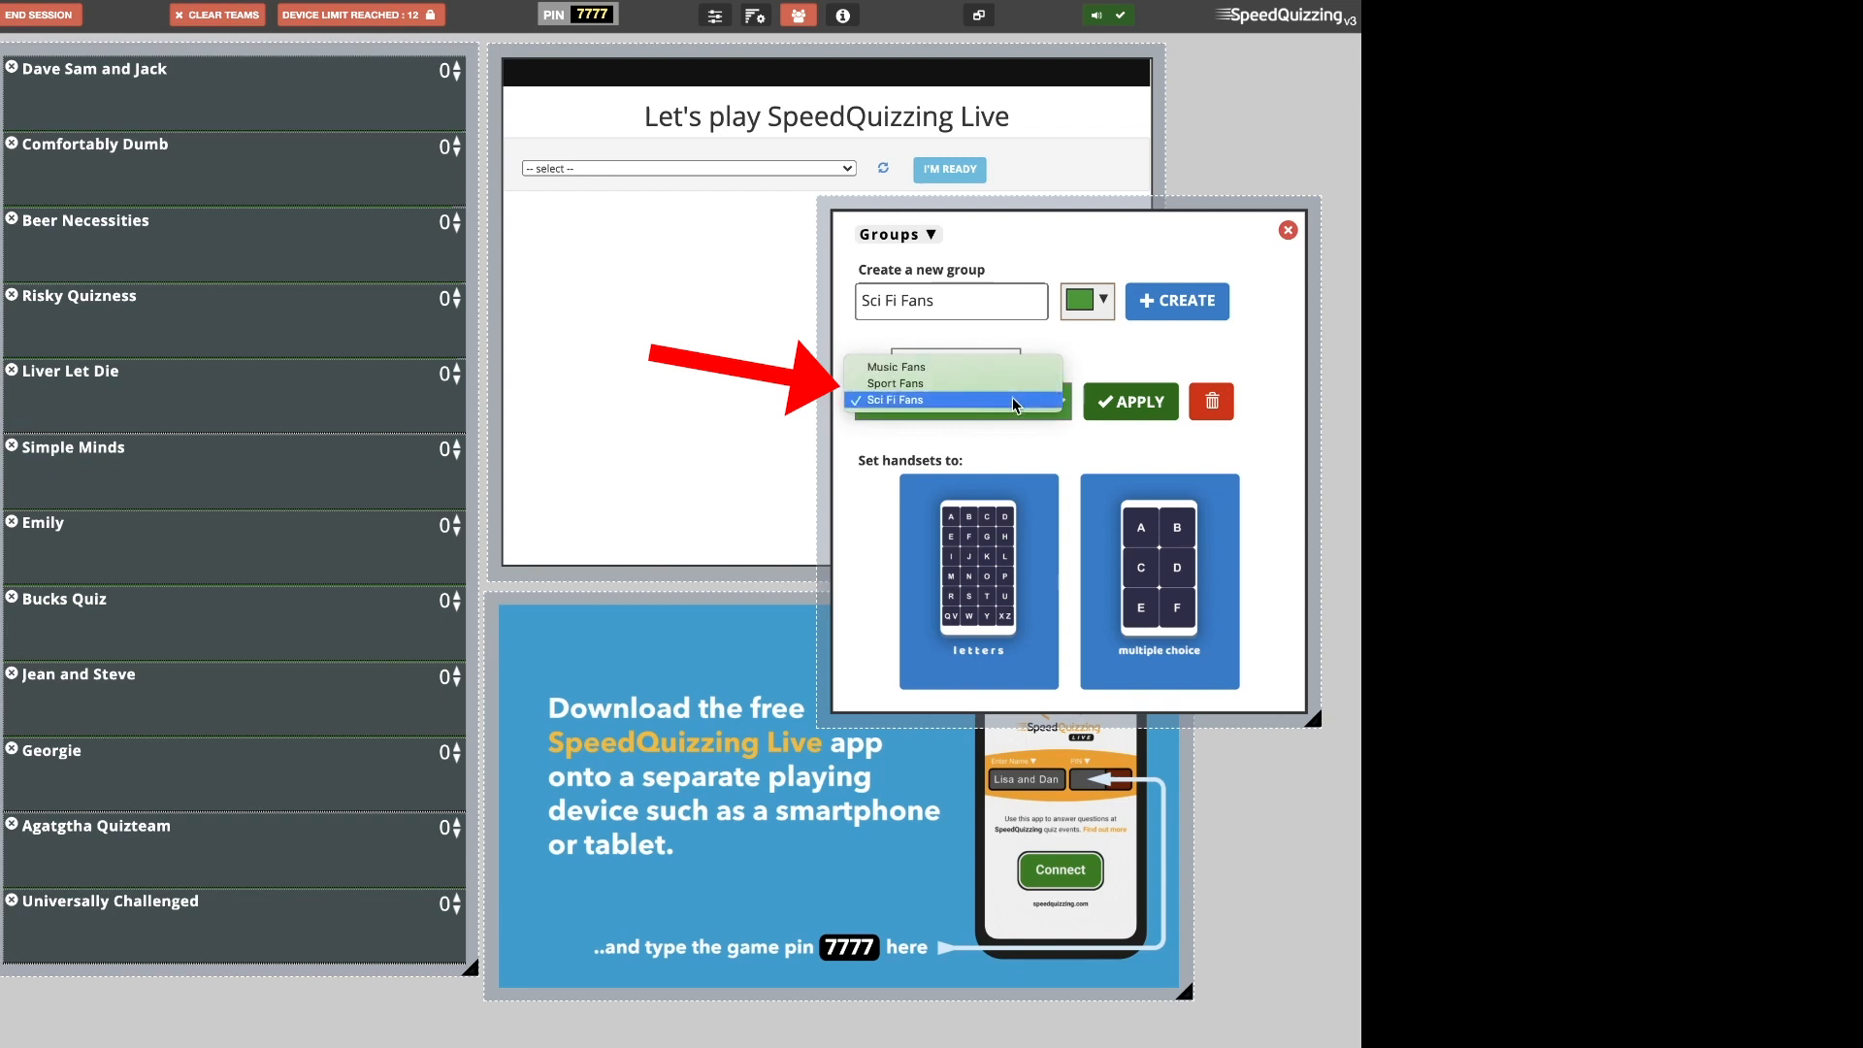
pyautogui.click(1011, 398)
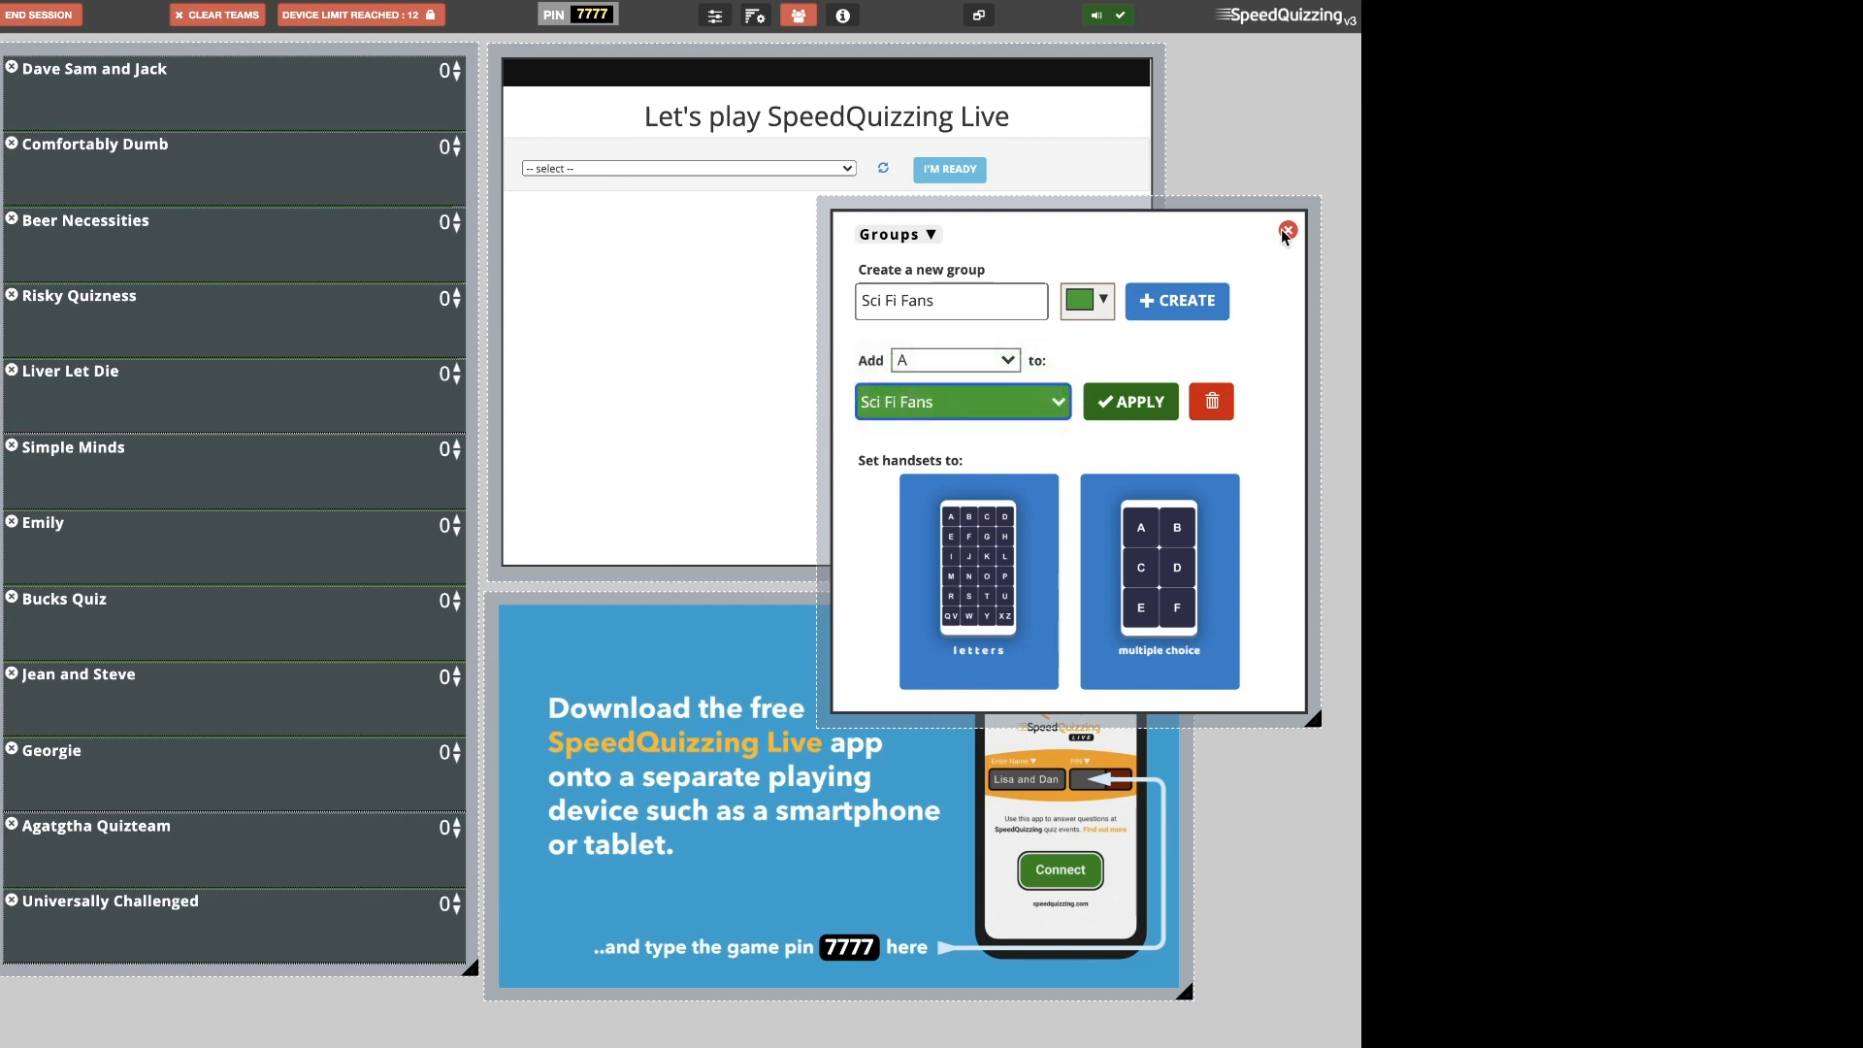
pyautogui.click(1286, 231)
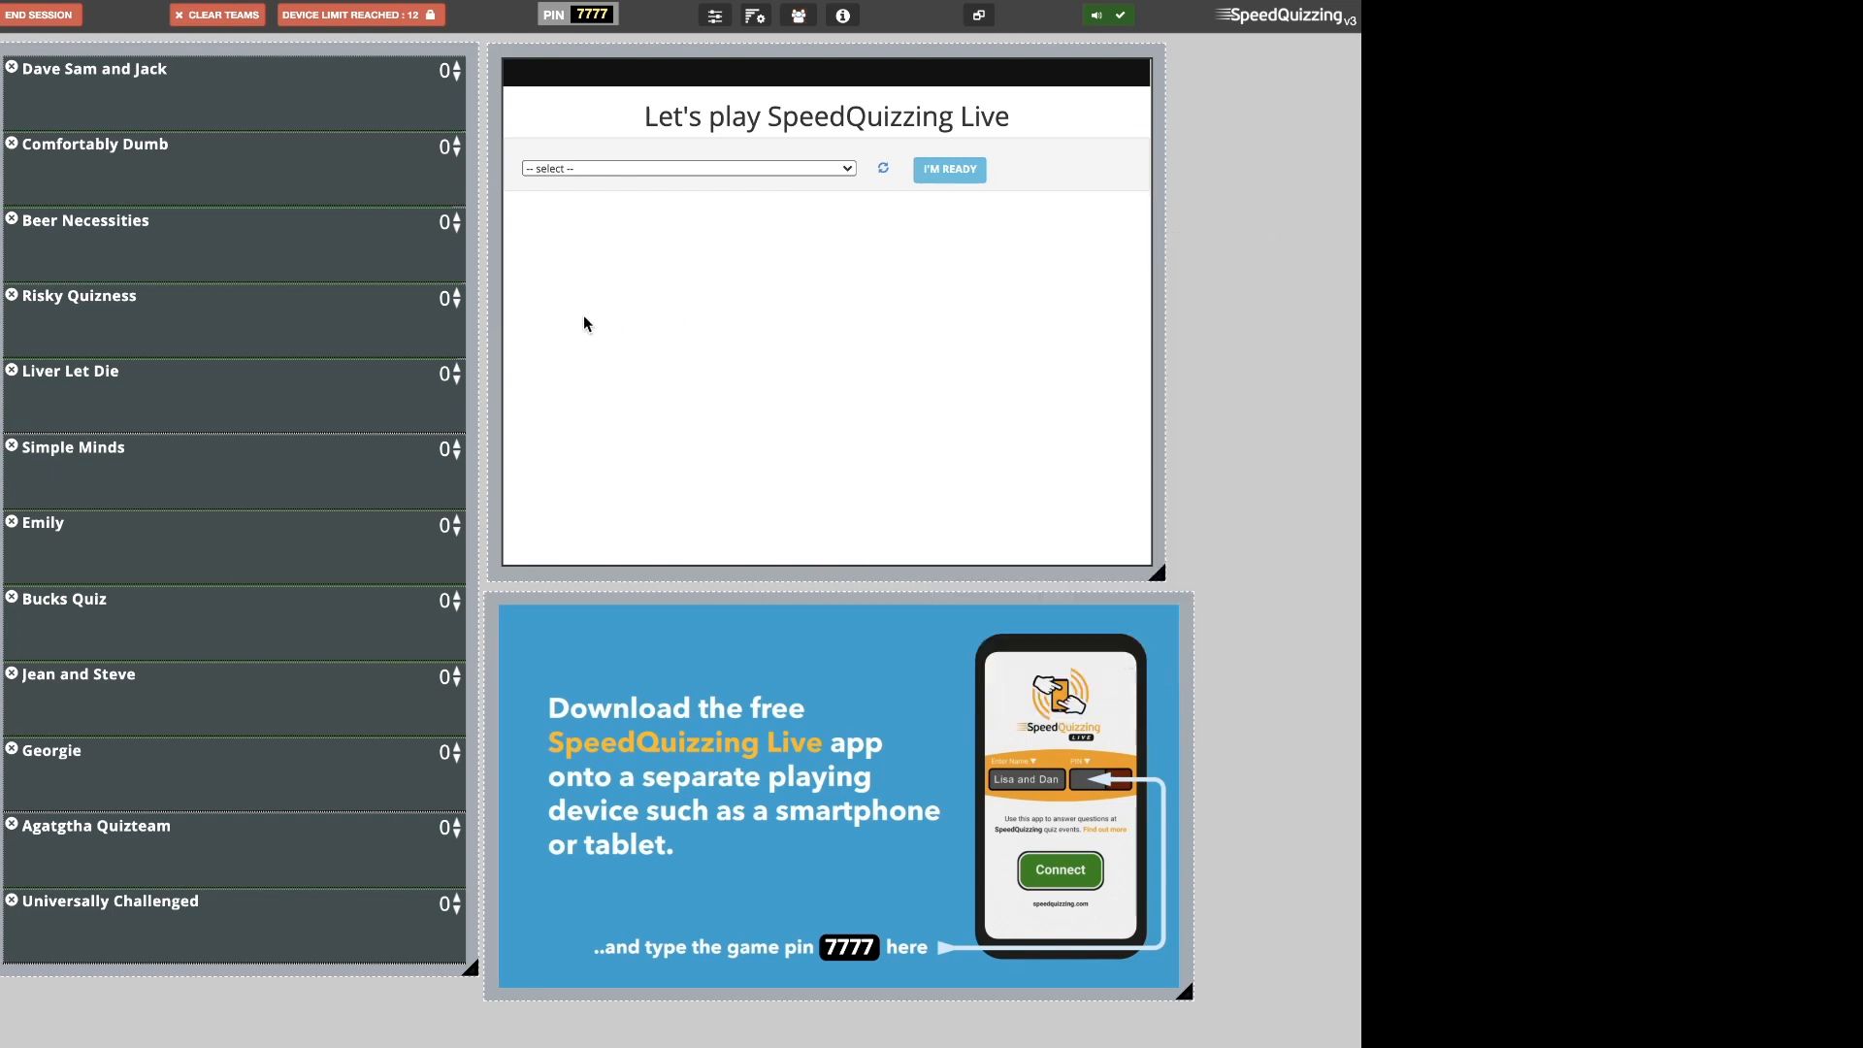
# Assign the first team in the team list to the Sport Fans group
pyautogui.click(262, 104)
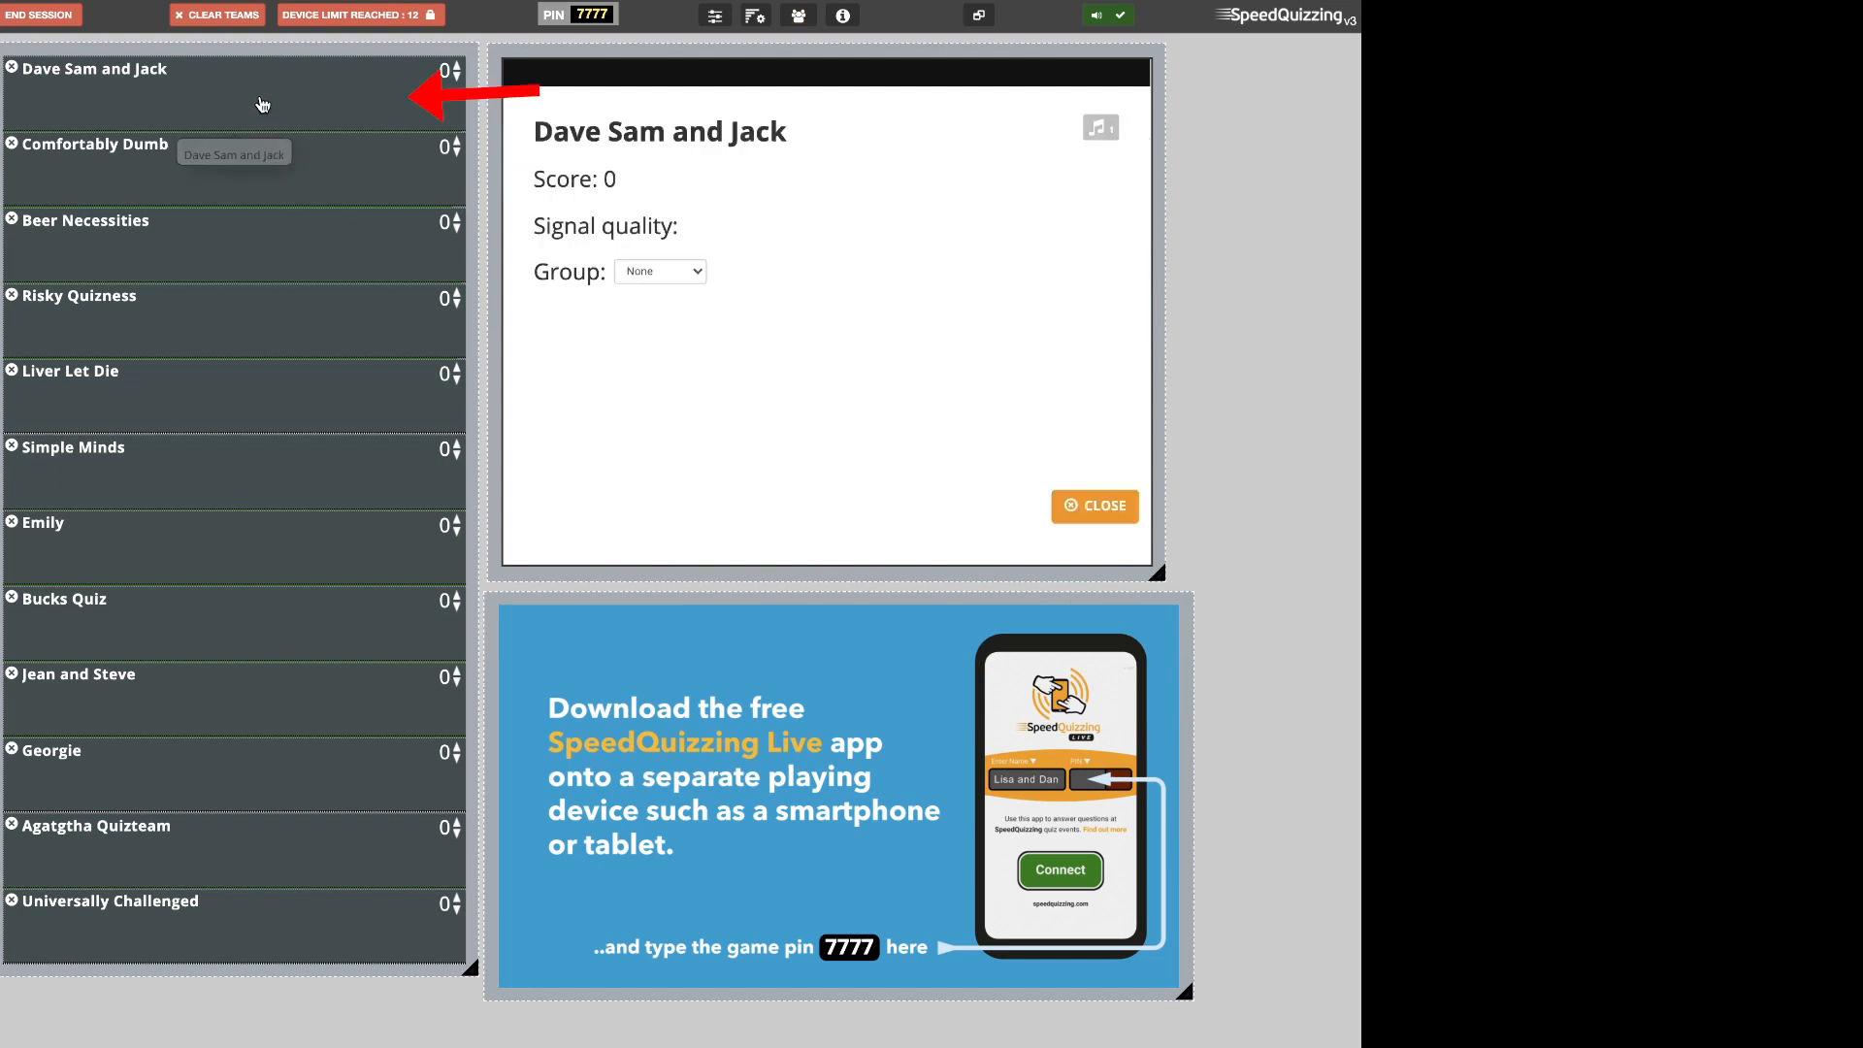
pyautogui.click(648, 270)
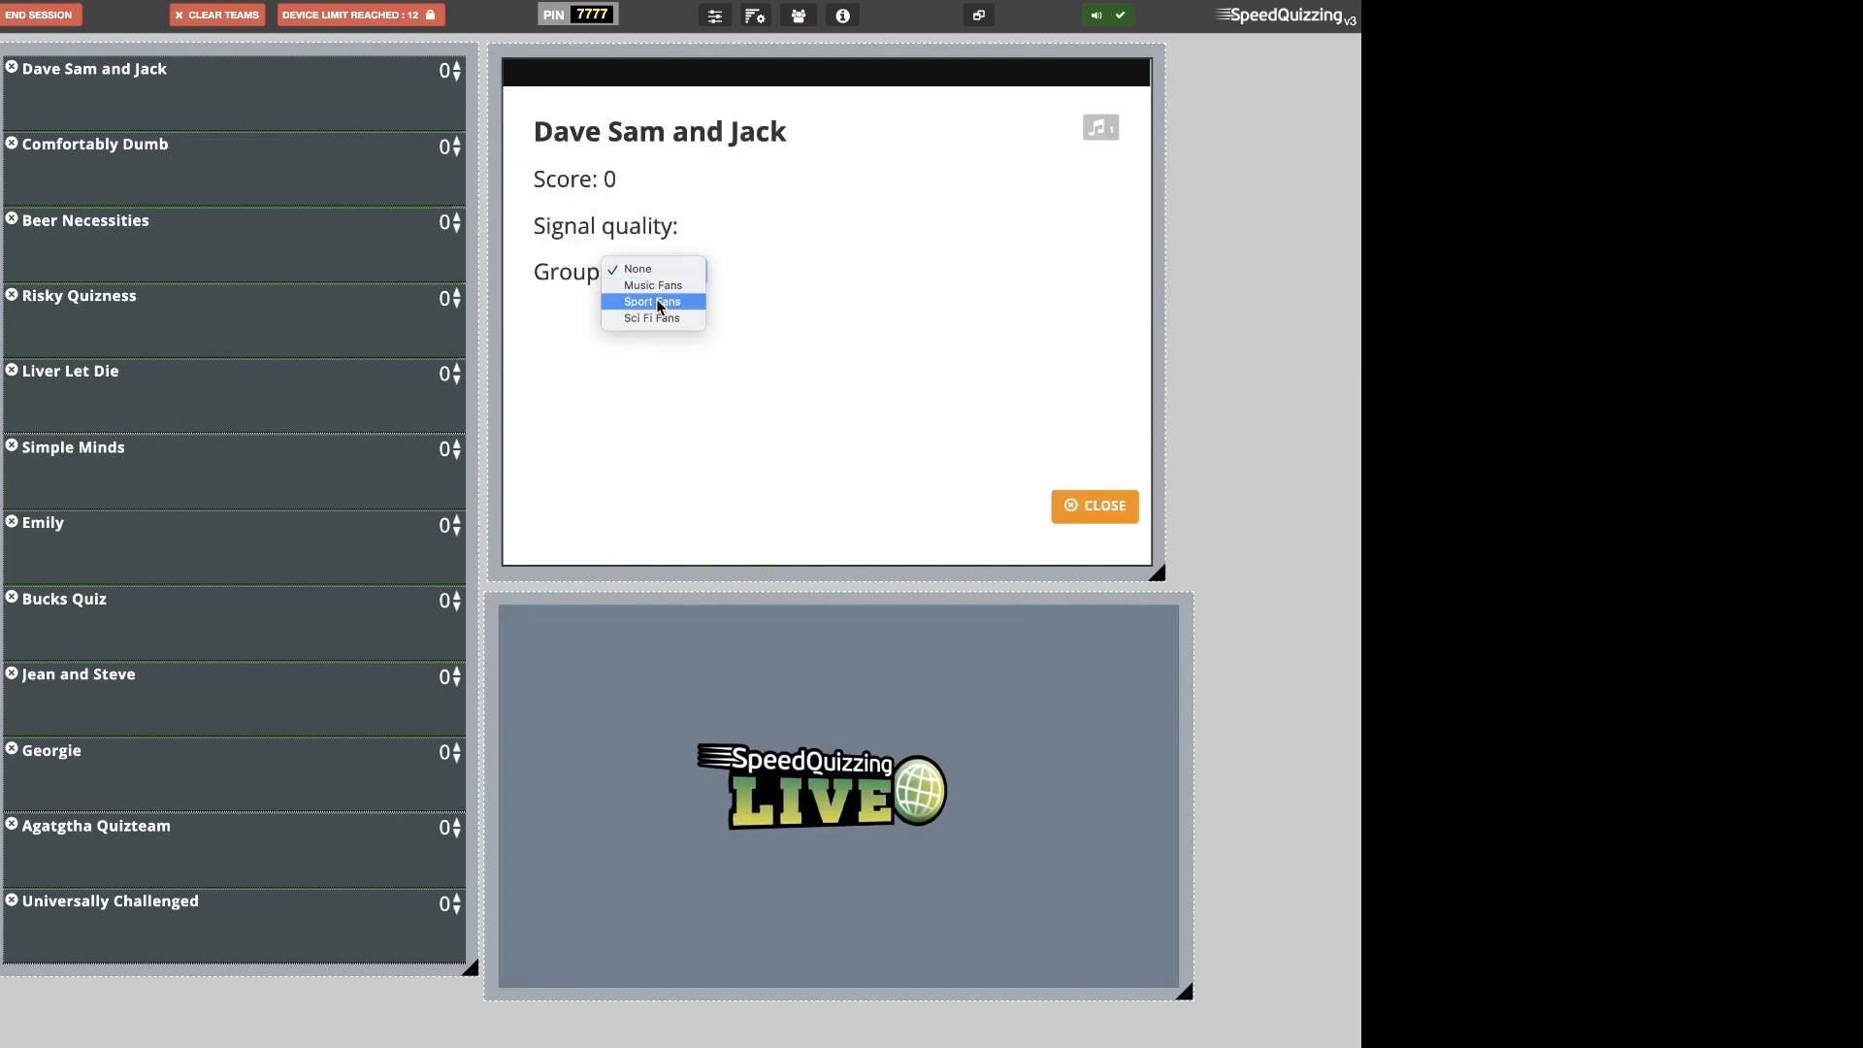
pyautogui.click(657, 303)
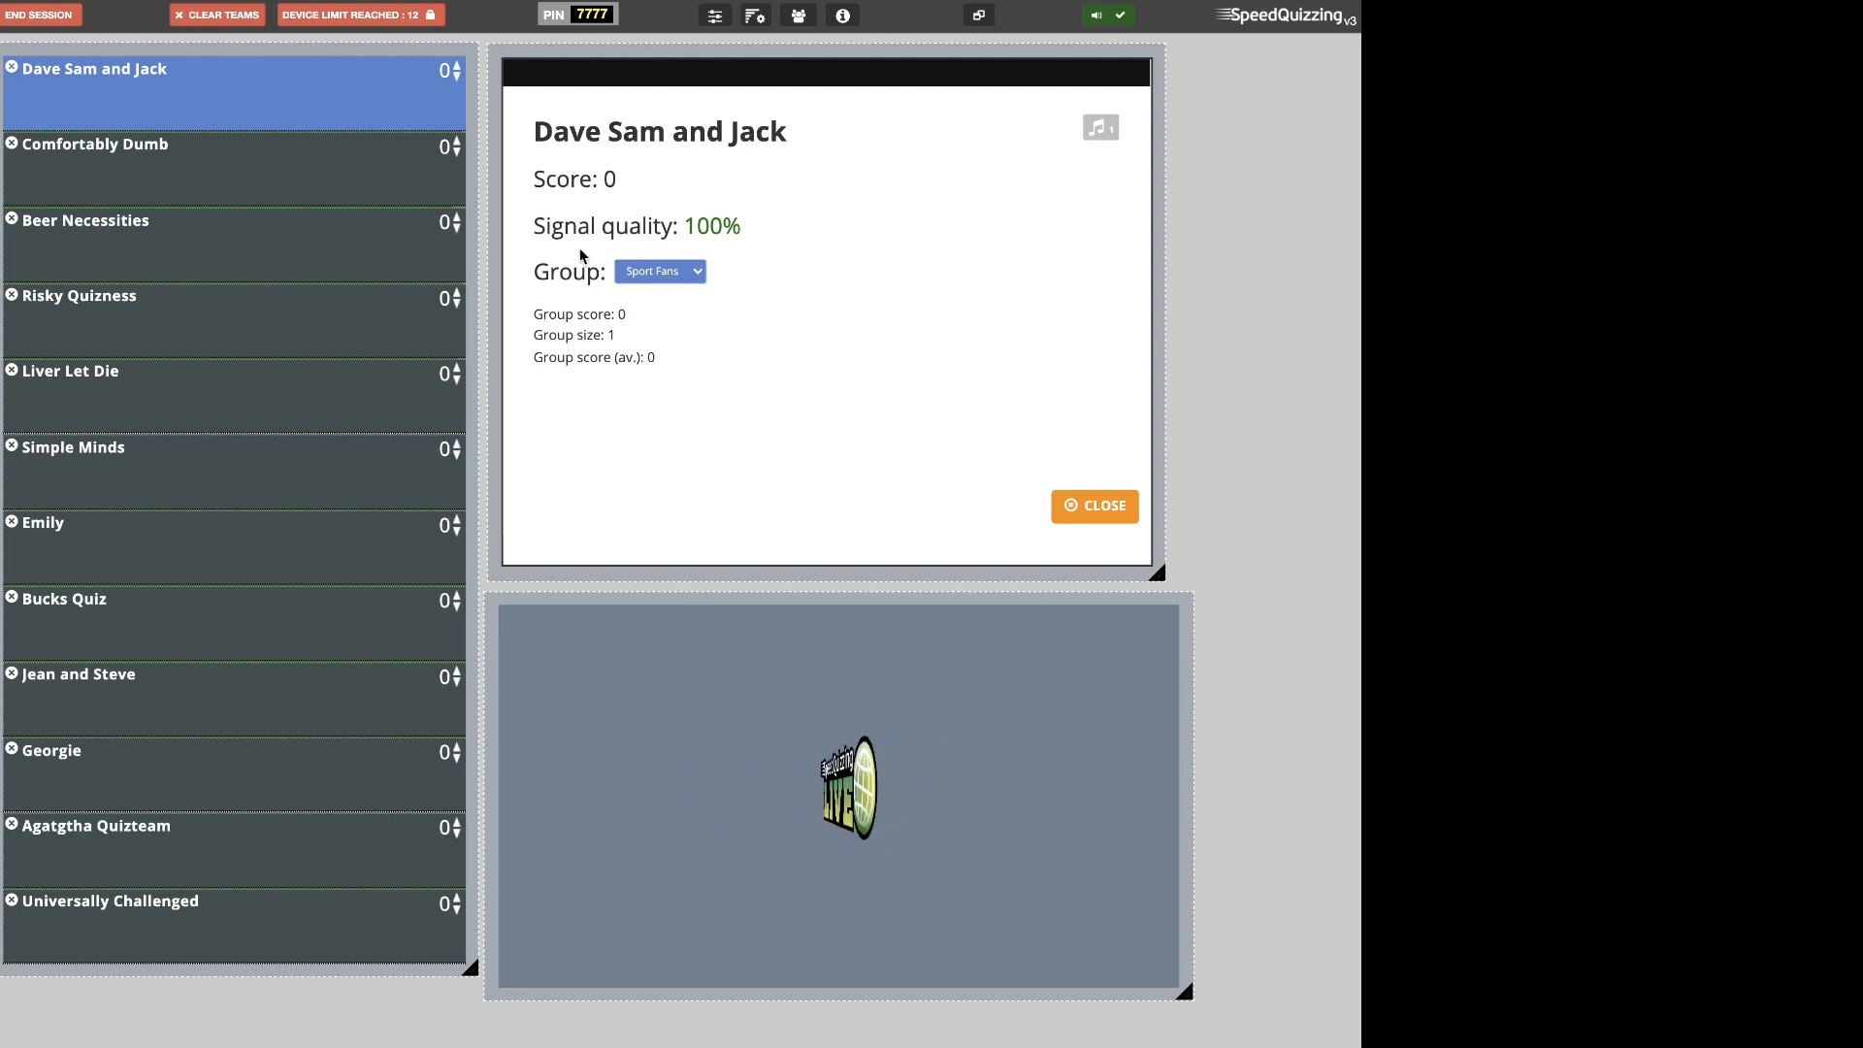
# Change the first team's group to Sci Fi Fans and close its team details
pyautogui.click(689, 278)
pyautogui.click(681, 283)
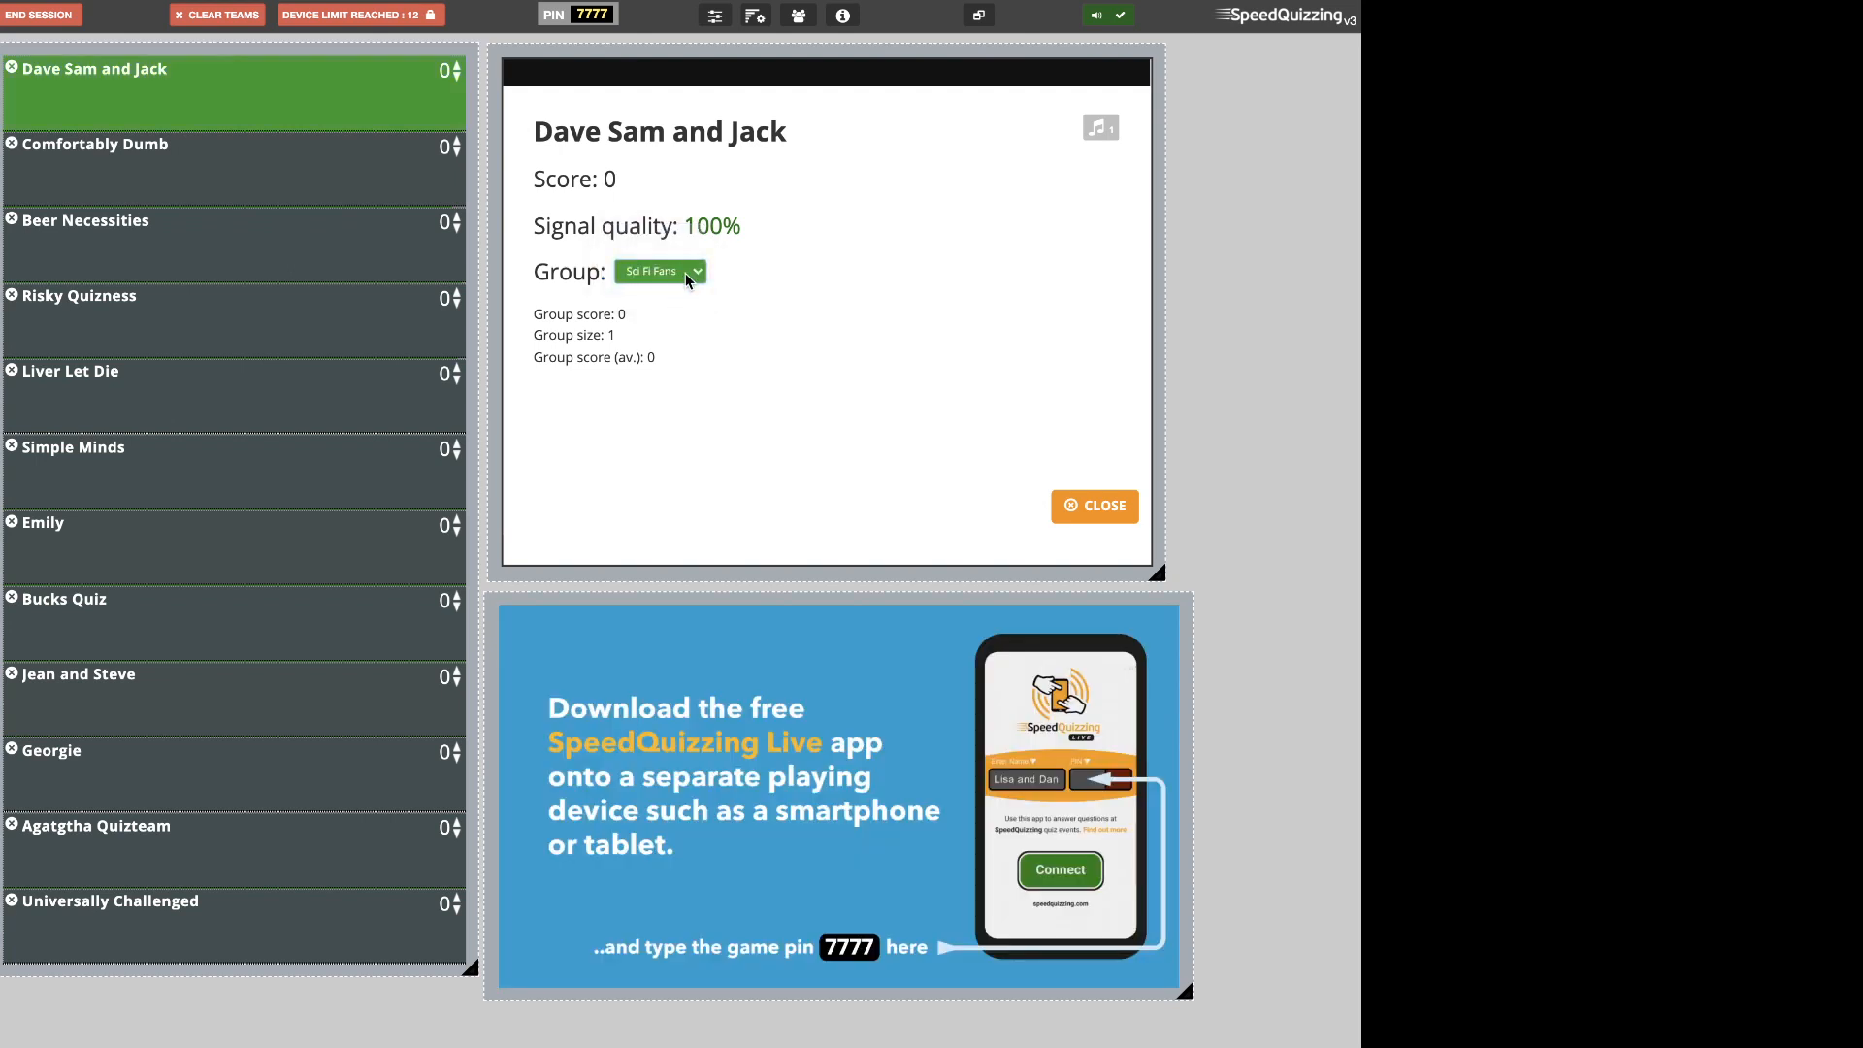
pyautogui.click(1095, 507)
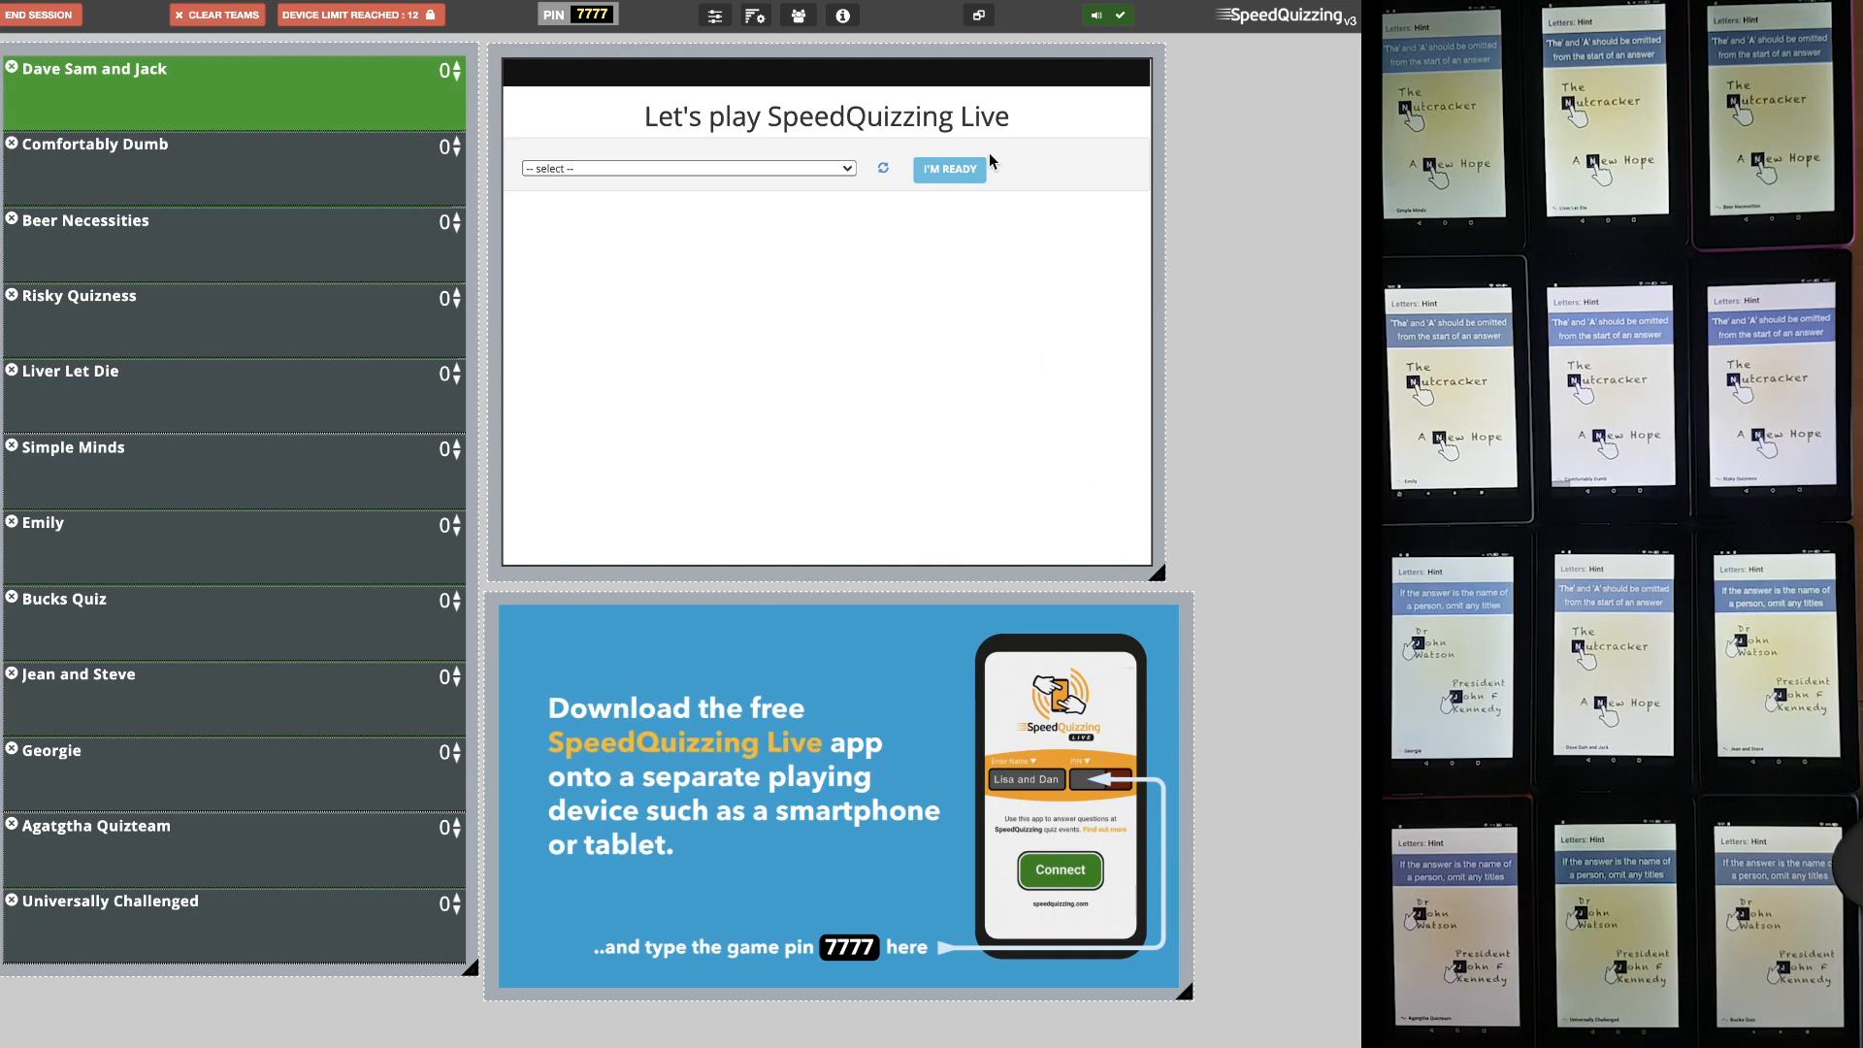
# Set the handsets to multiple choice from the group settings and add all teams answering A to Music Fans
pyautogui.click(798, 15)
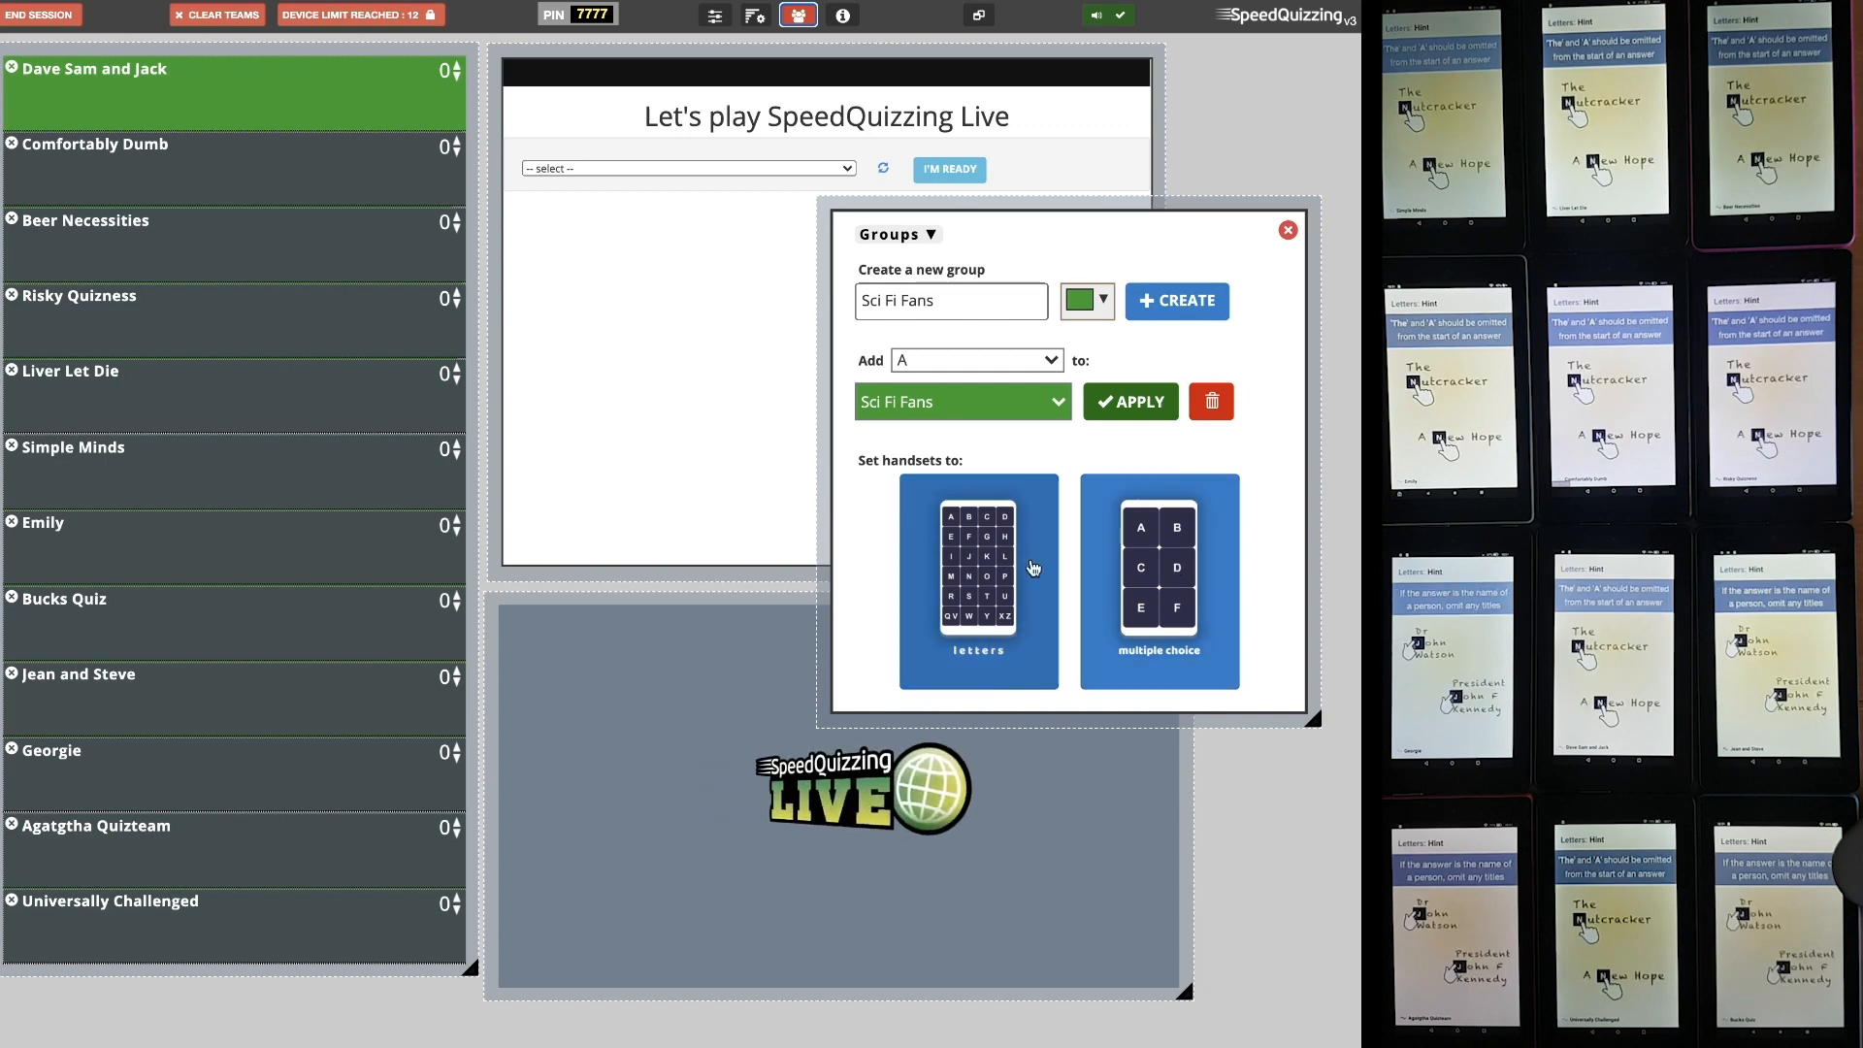
pyautogui.click(1153, 571)
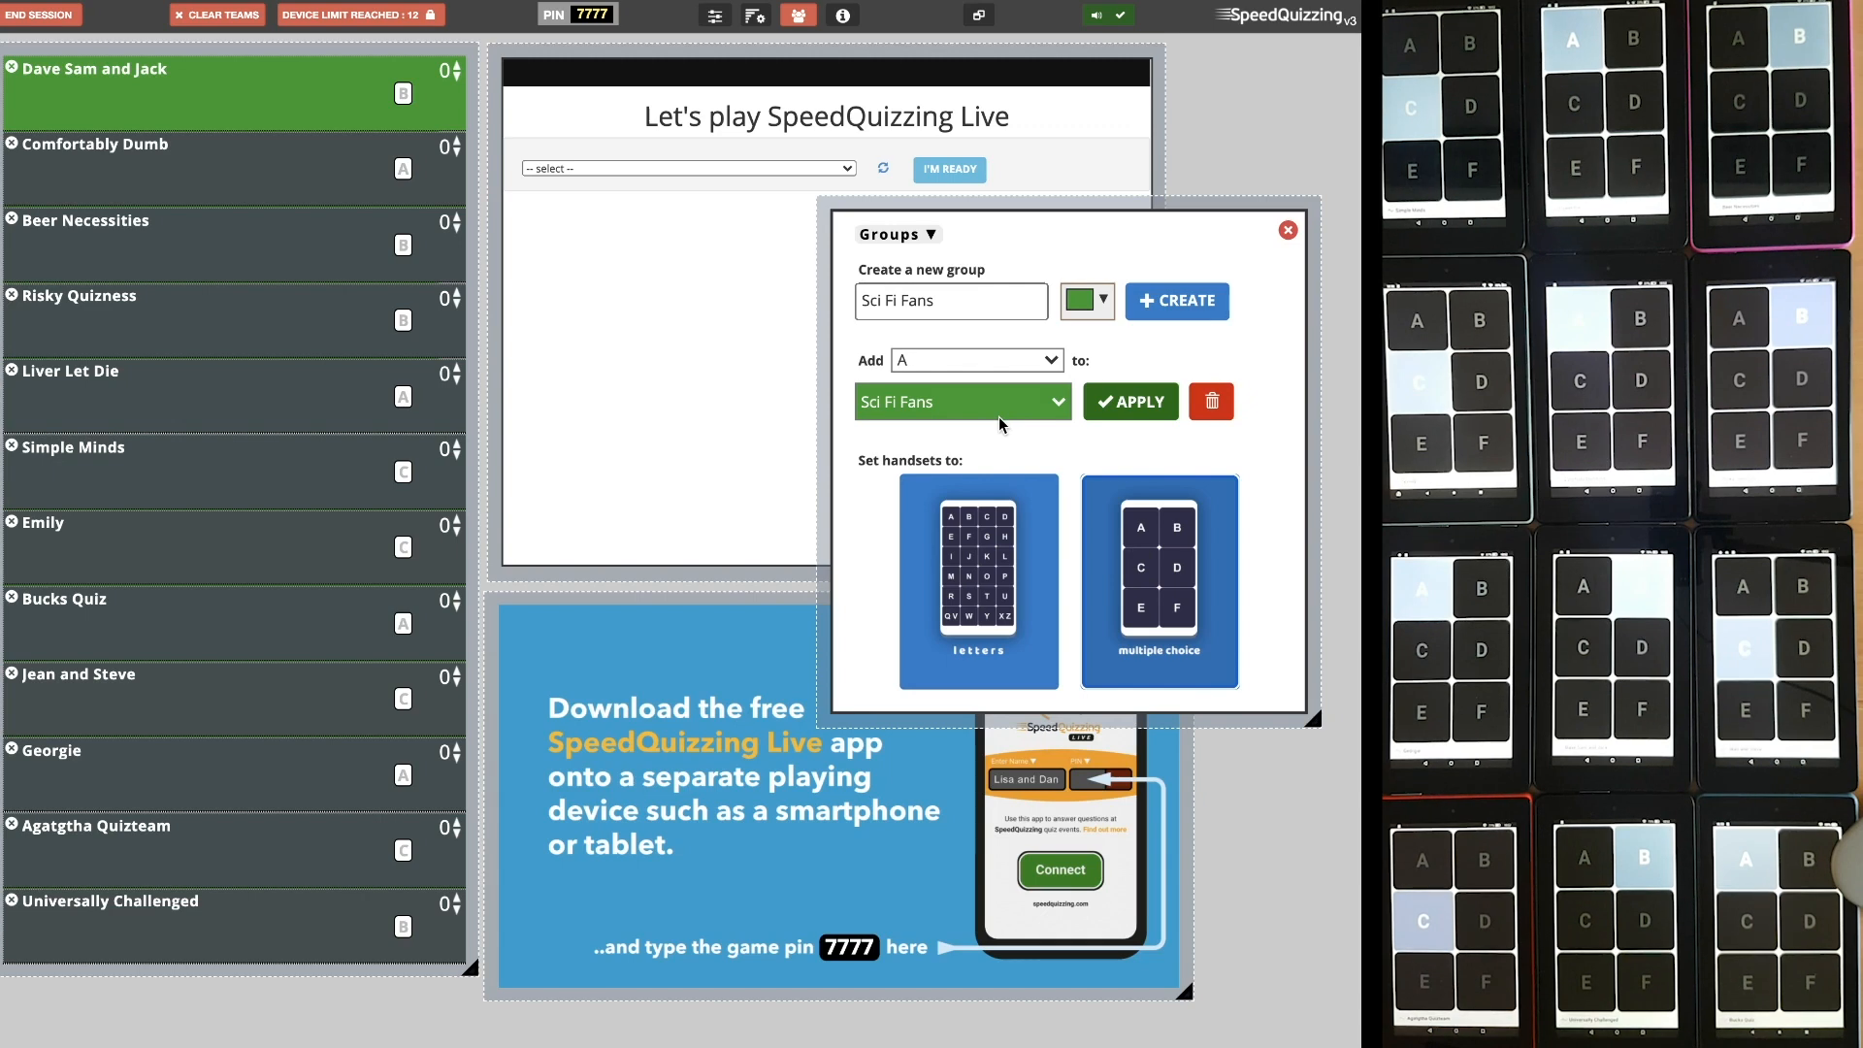
pyautogui.click(1050, 364)
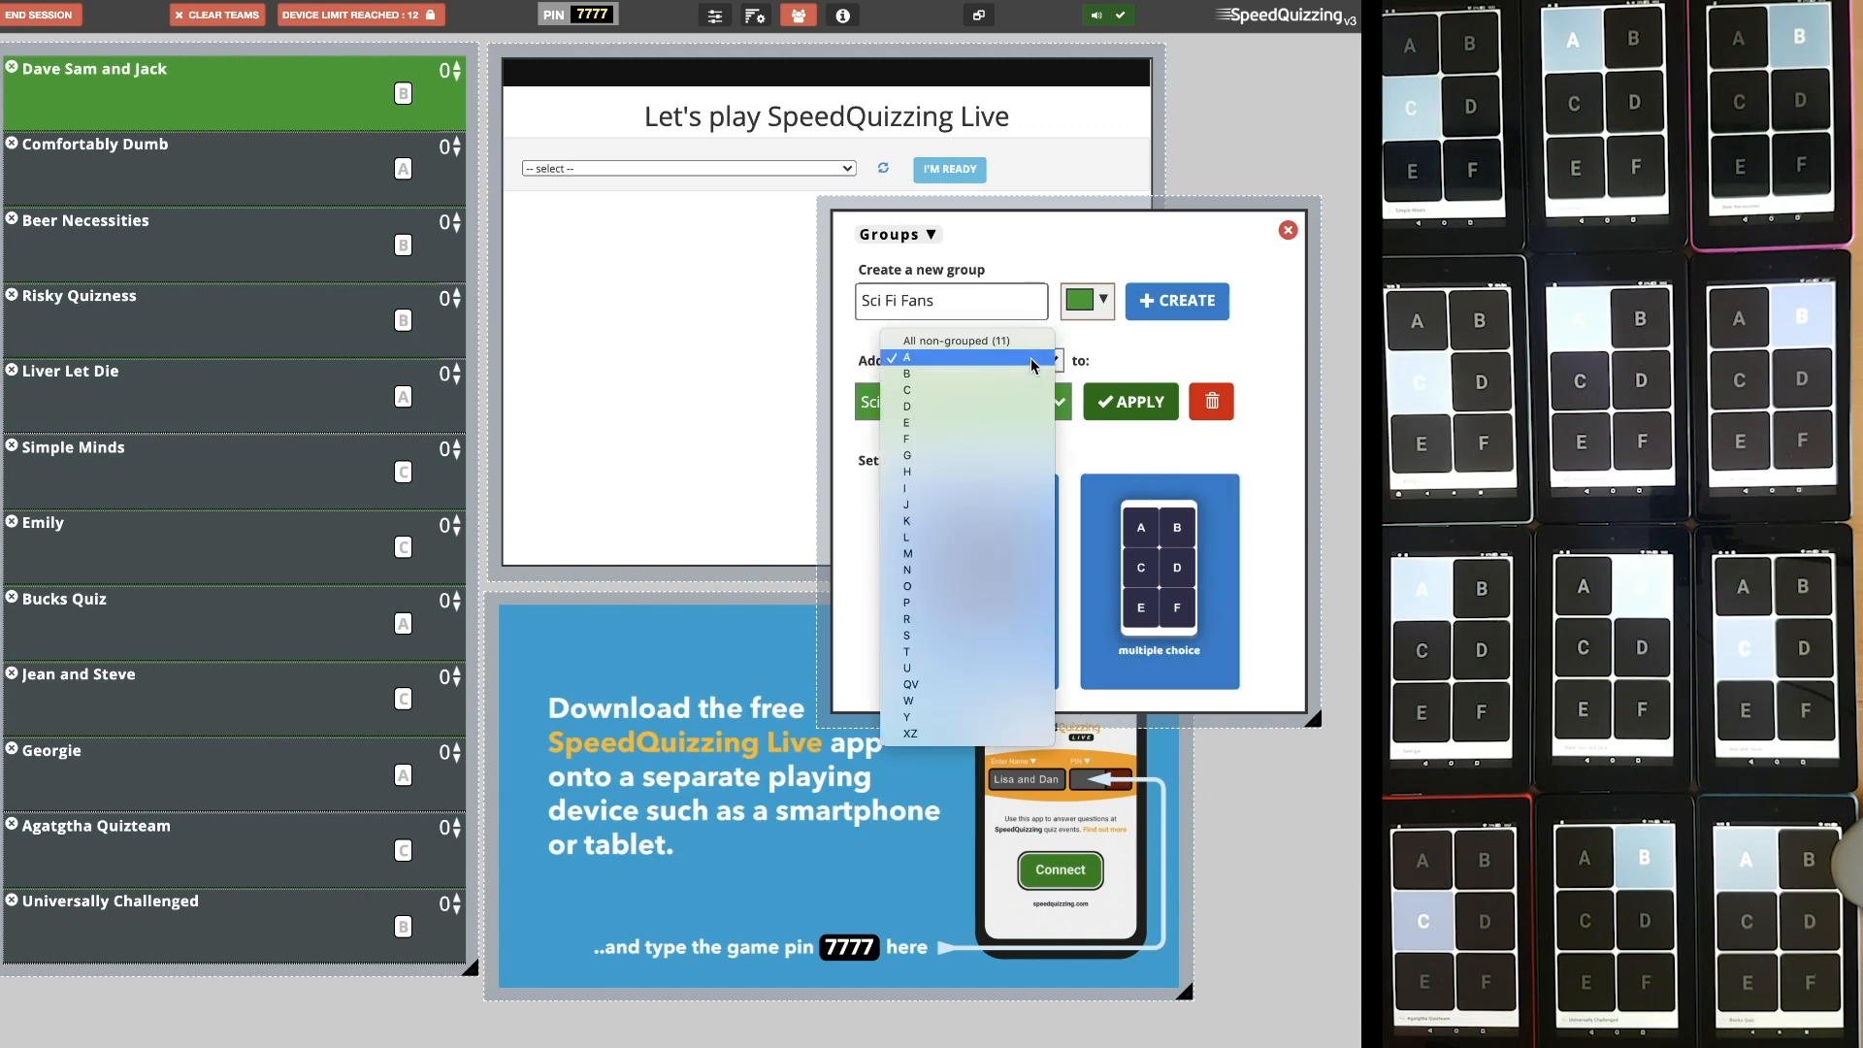
pyautogui.click(1051, 361)
pyautogui.click(1035, 414)
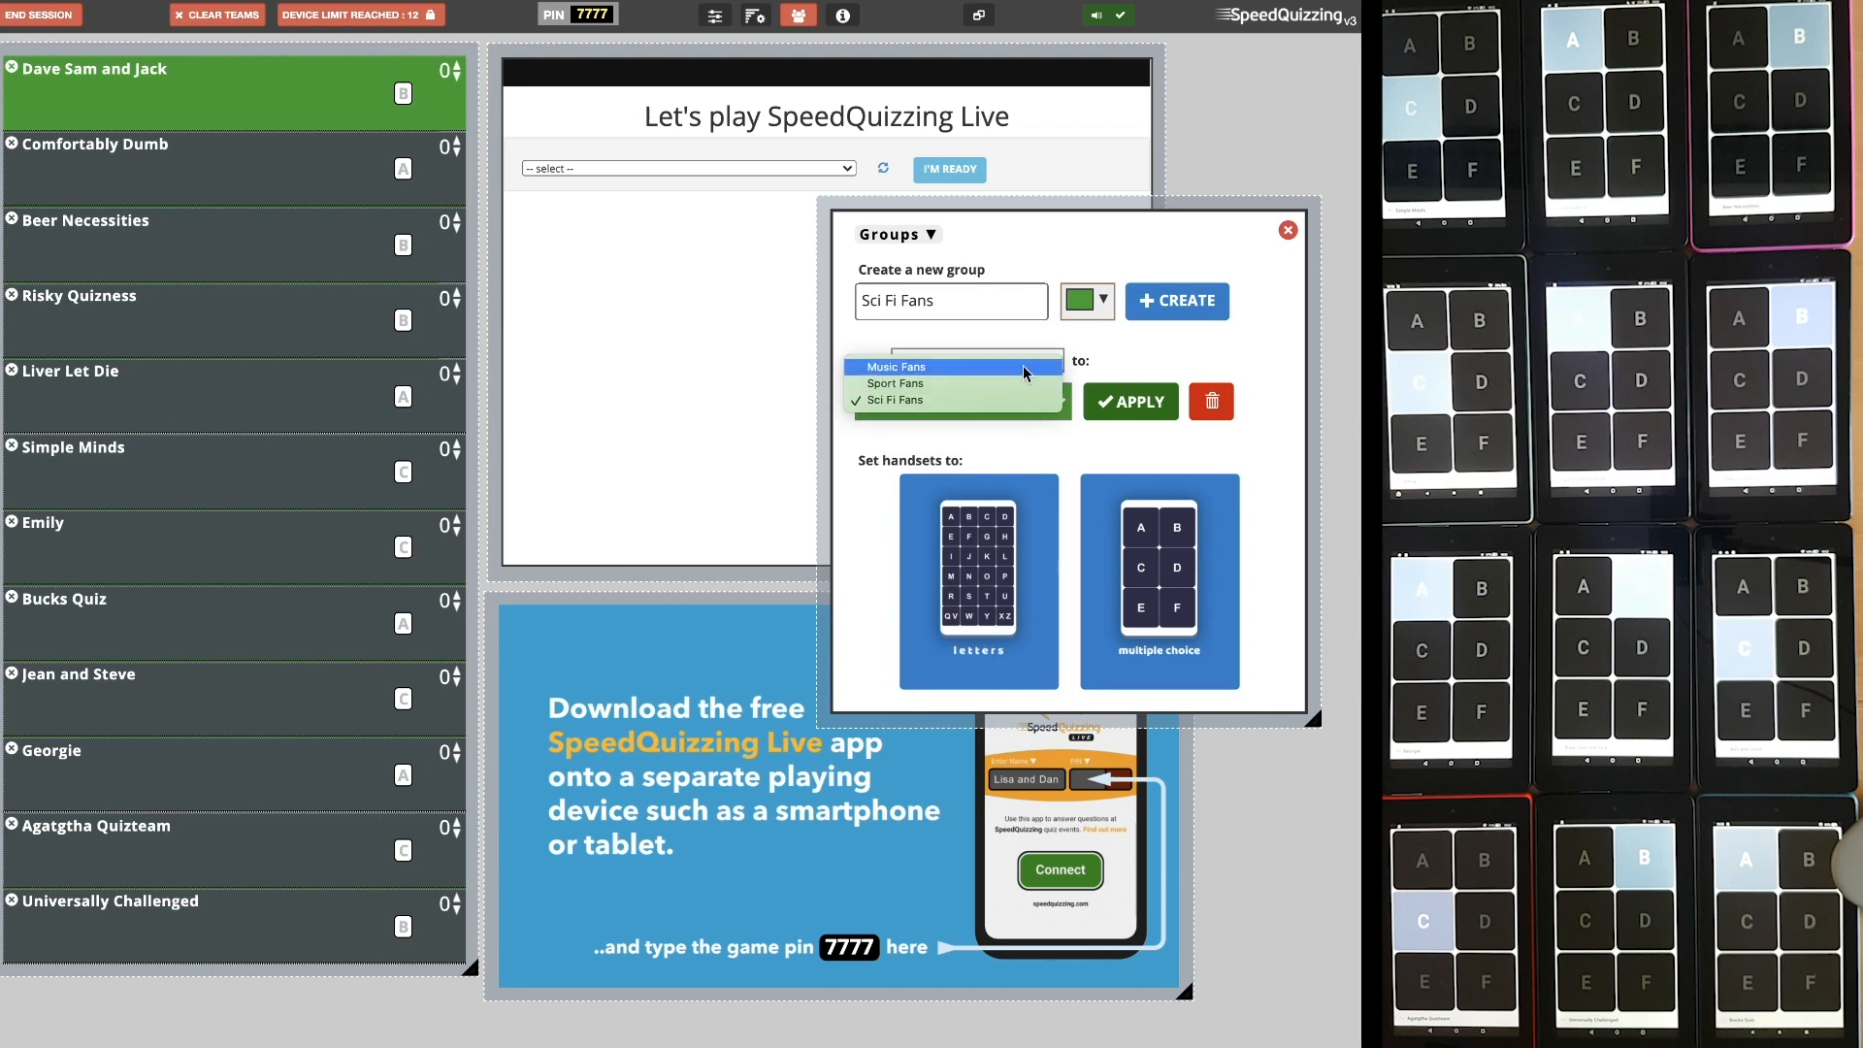
pyautogui.click(1026, 367)
pyautogui.click(1112, 412)
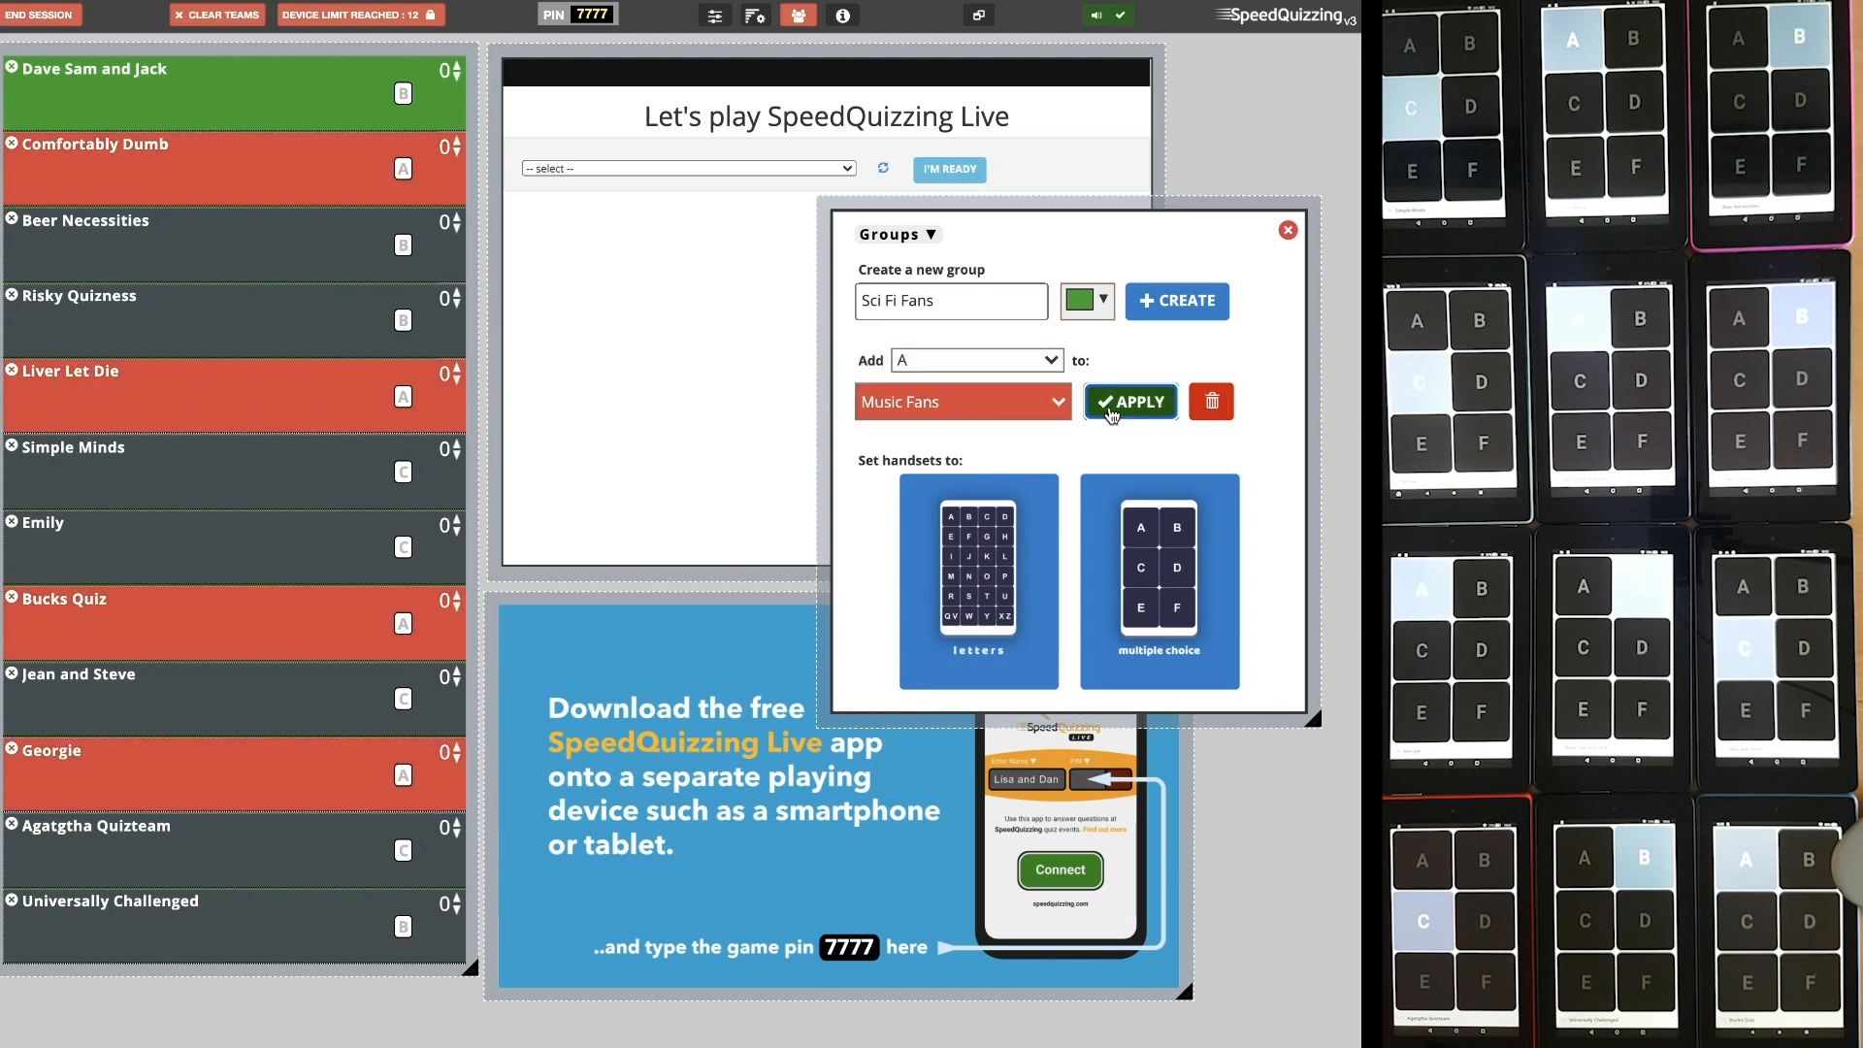
# Add all teams that answered B to the Sport Fans group
pyautogui.click(1053, 365)
pyautogui.click(1039, 377)
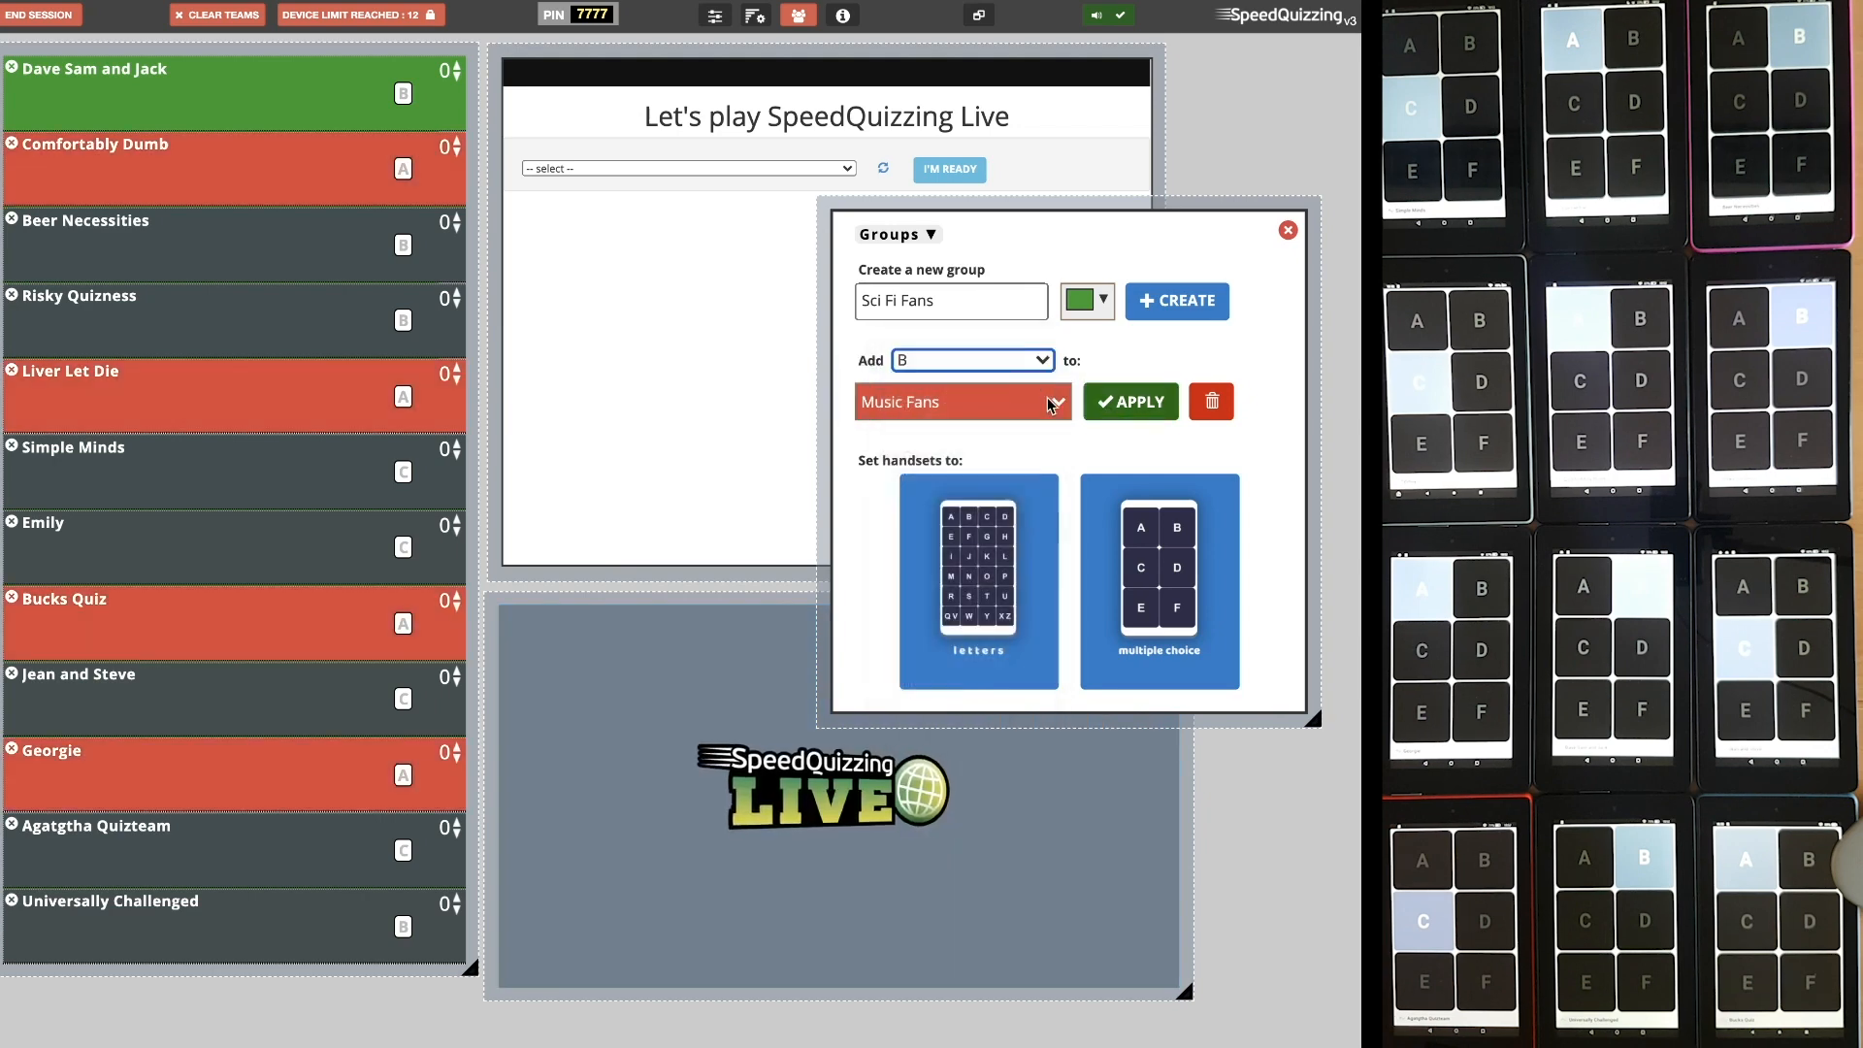
pyautogui.click(1051, 405)
pyautogui.click(932, 416)
pyautogui.click(1128, 407)
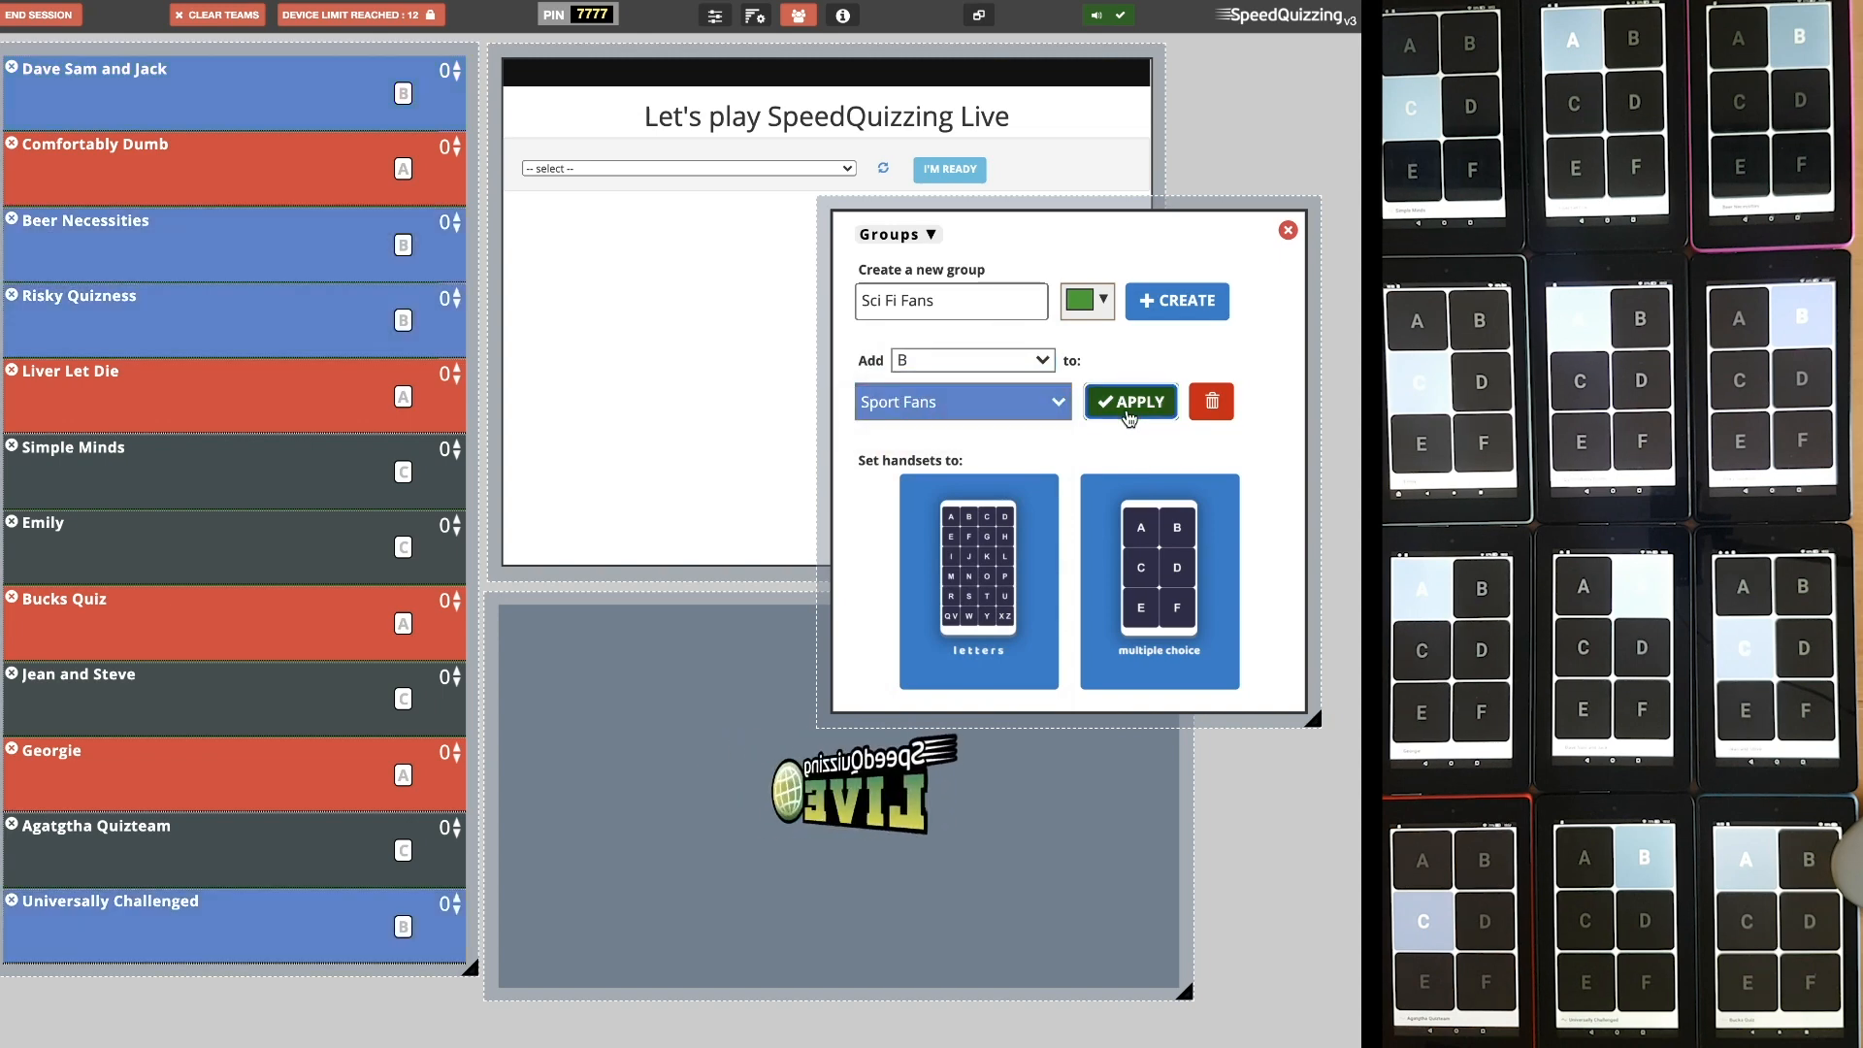
# Add all teams that answered C to the Sci Fi Fans group and close the group settings
pyautogui.click(1033, 374)
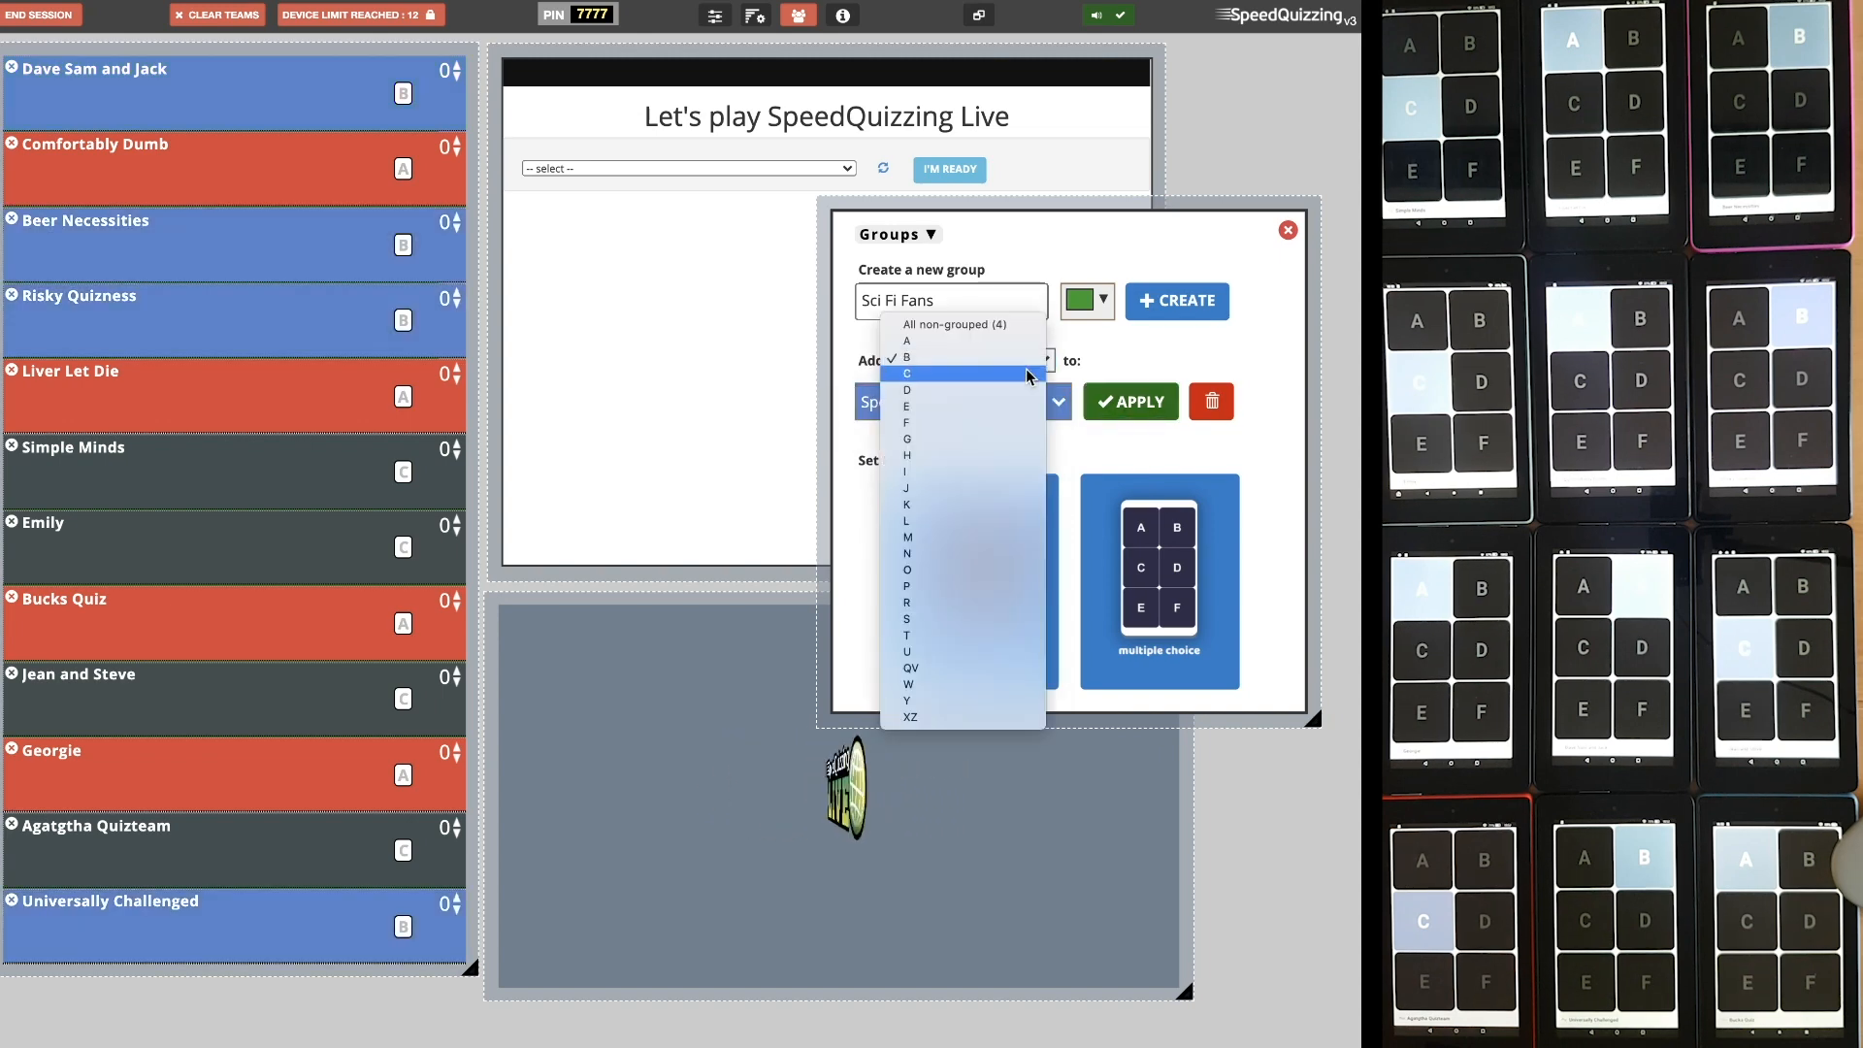
pyautogui.click(1031, 376)
pyautogui.click(1030, 393)
pyautogui.click(1017, 417)
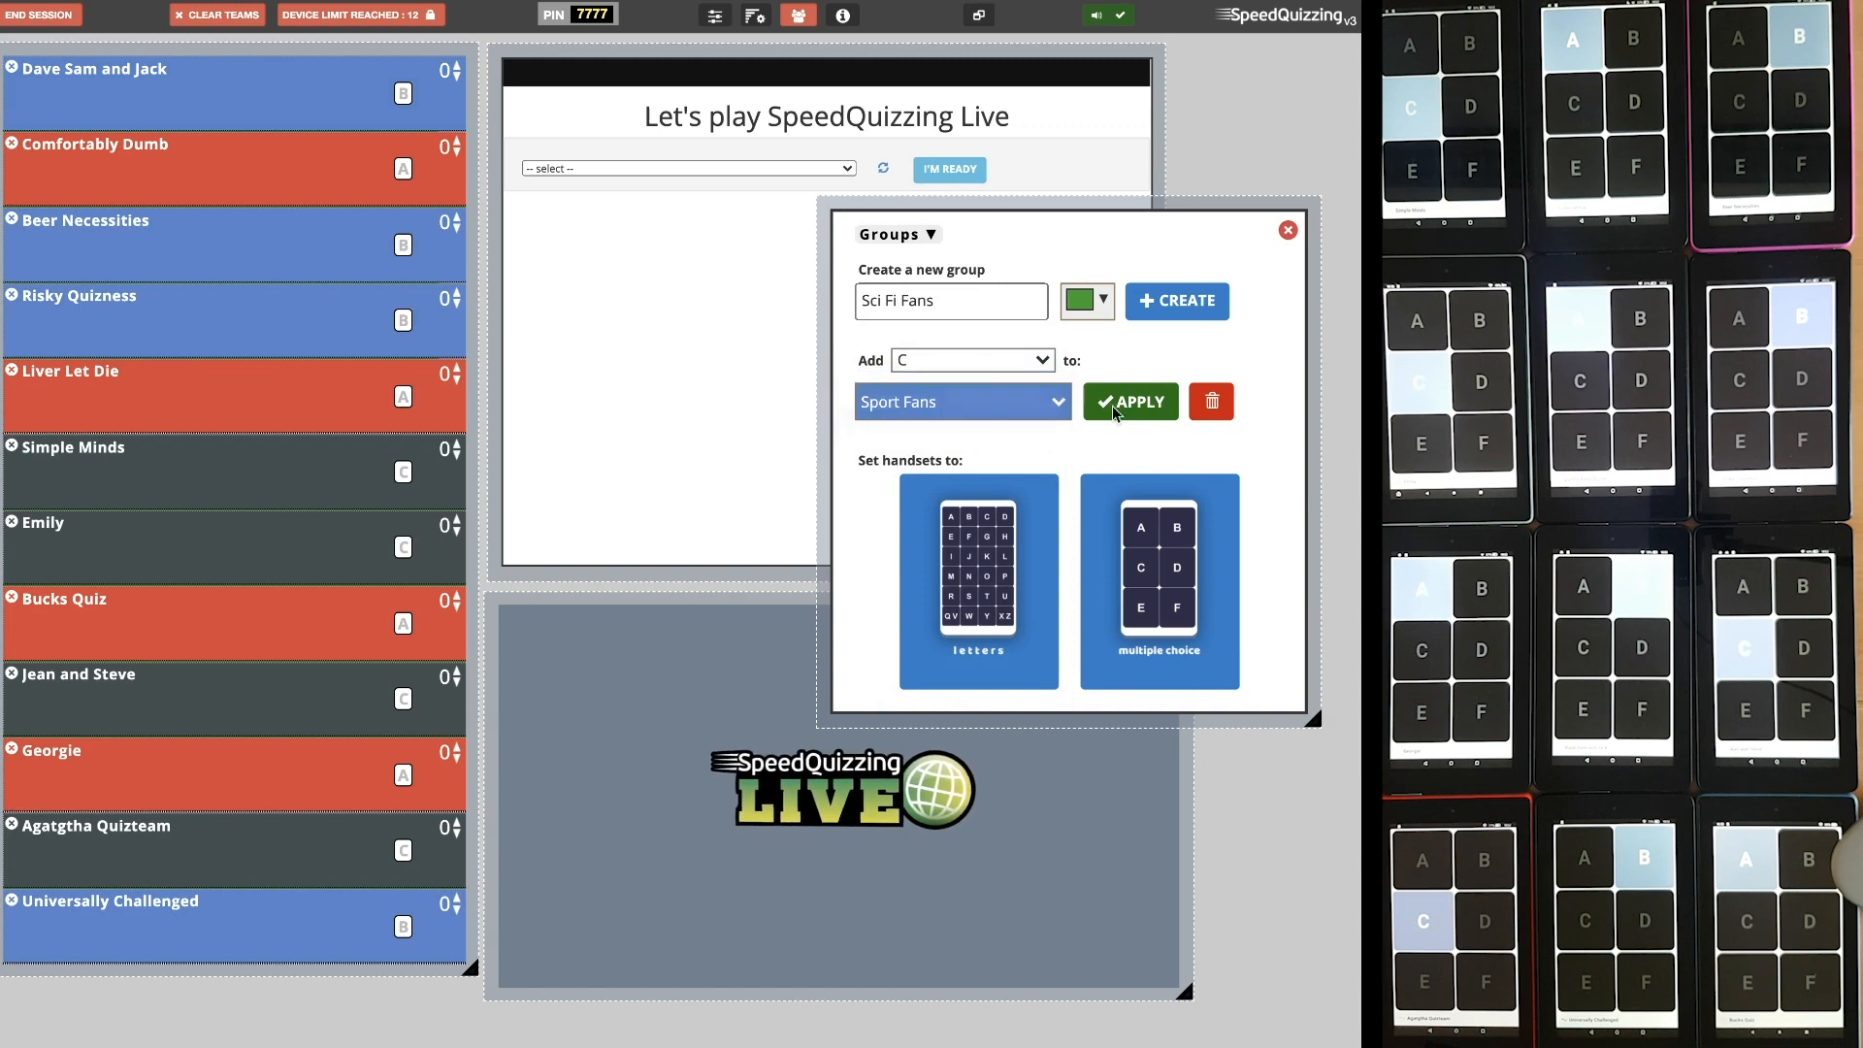
pyautogui.click(1123, 412)
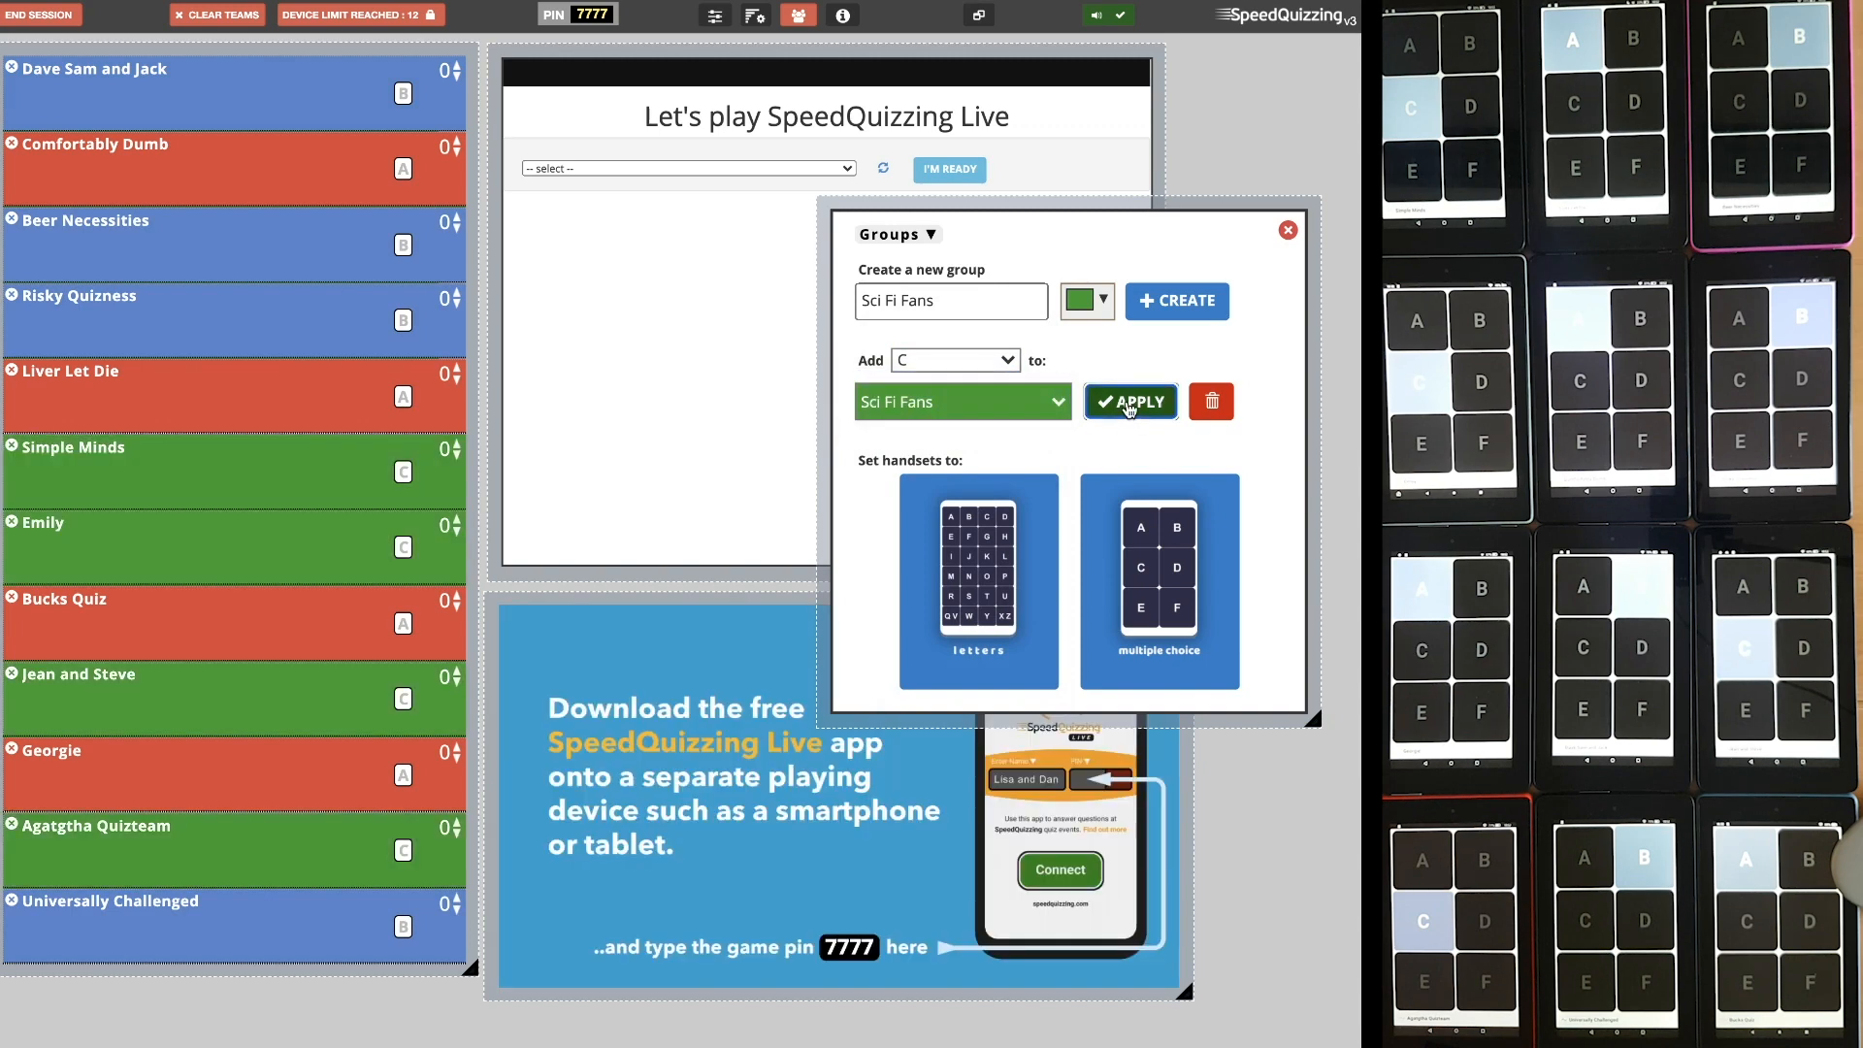
pyautogui.click(1287, 233)
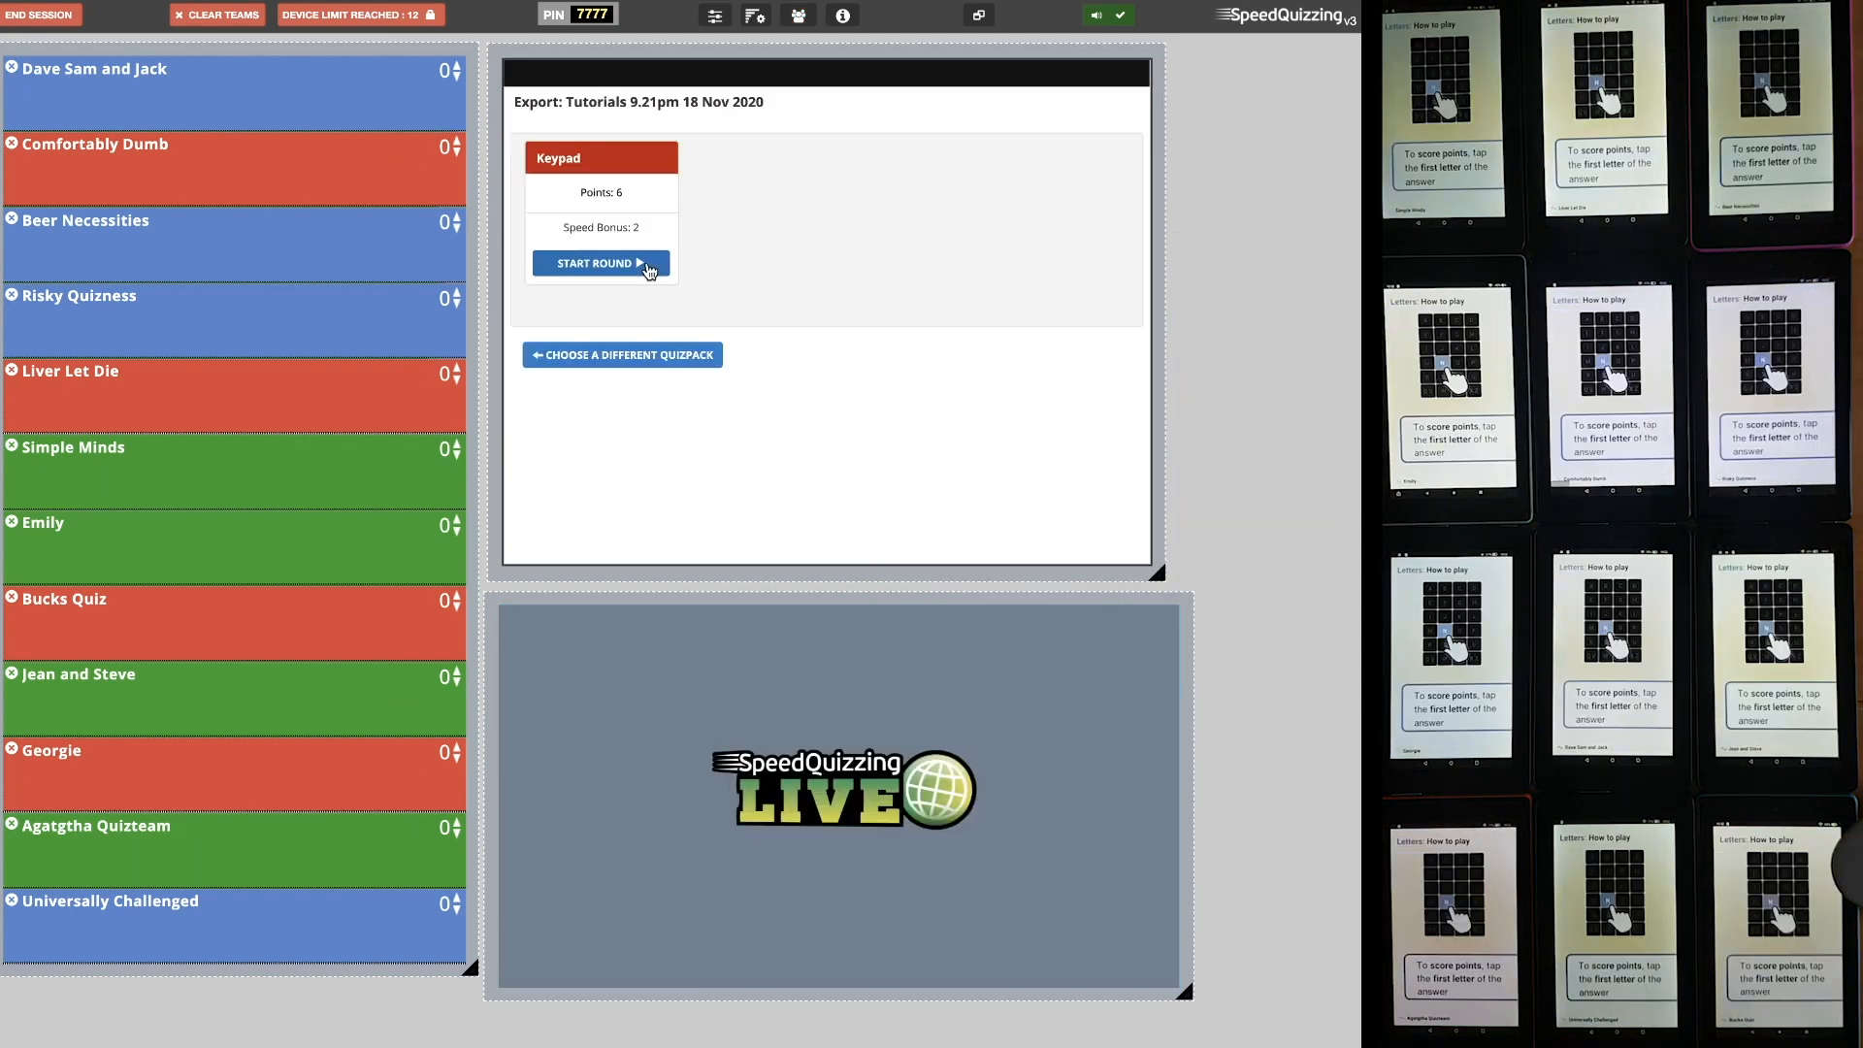
# Start the Keypad round and play through the first two questions, advancing to question 3
pyautogui.click(648, 270)
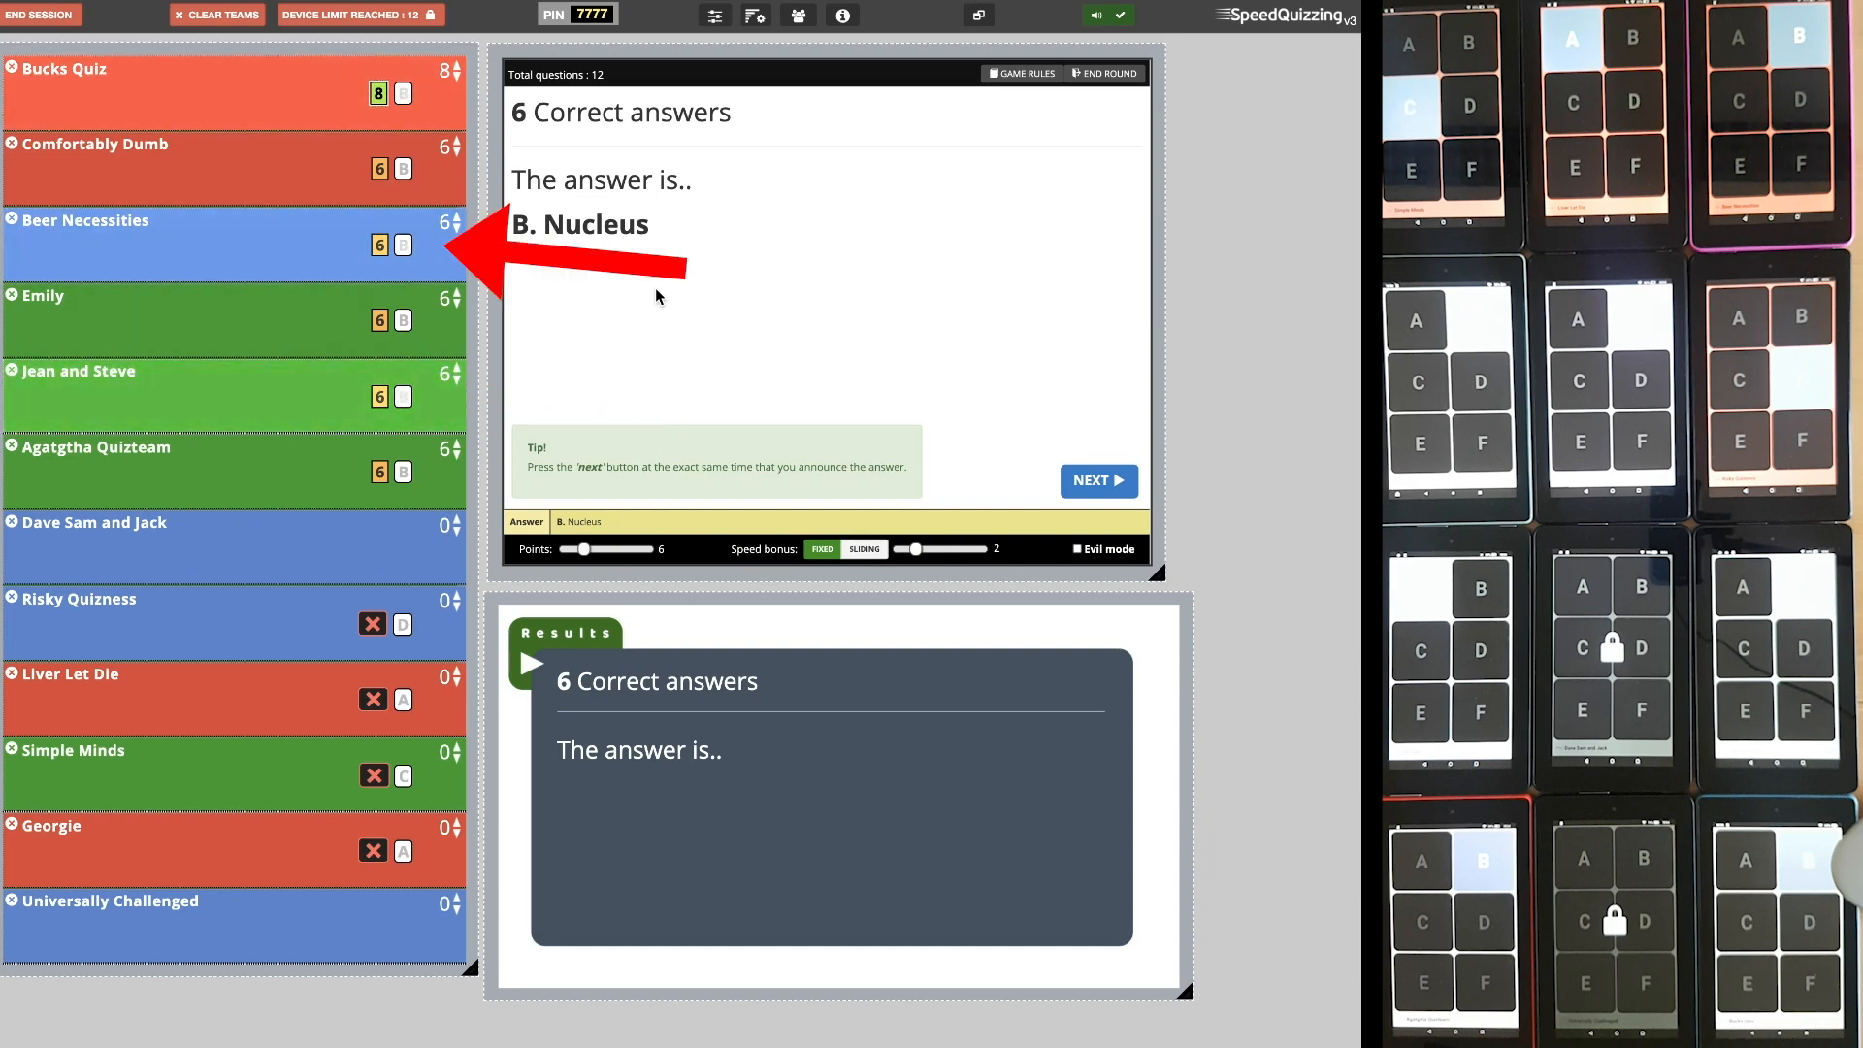
pyautogui.click(1101, 482)
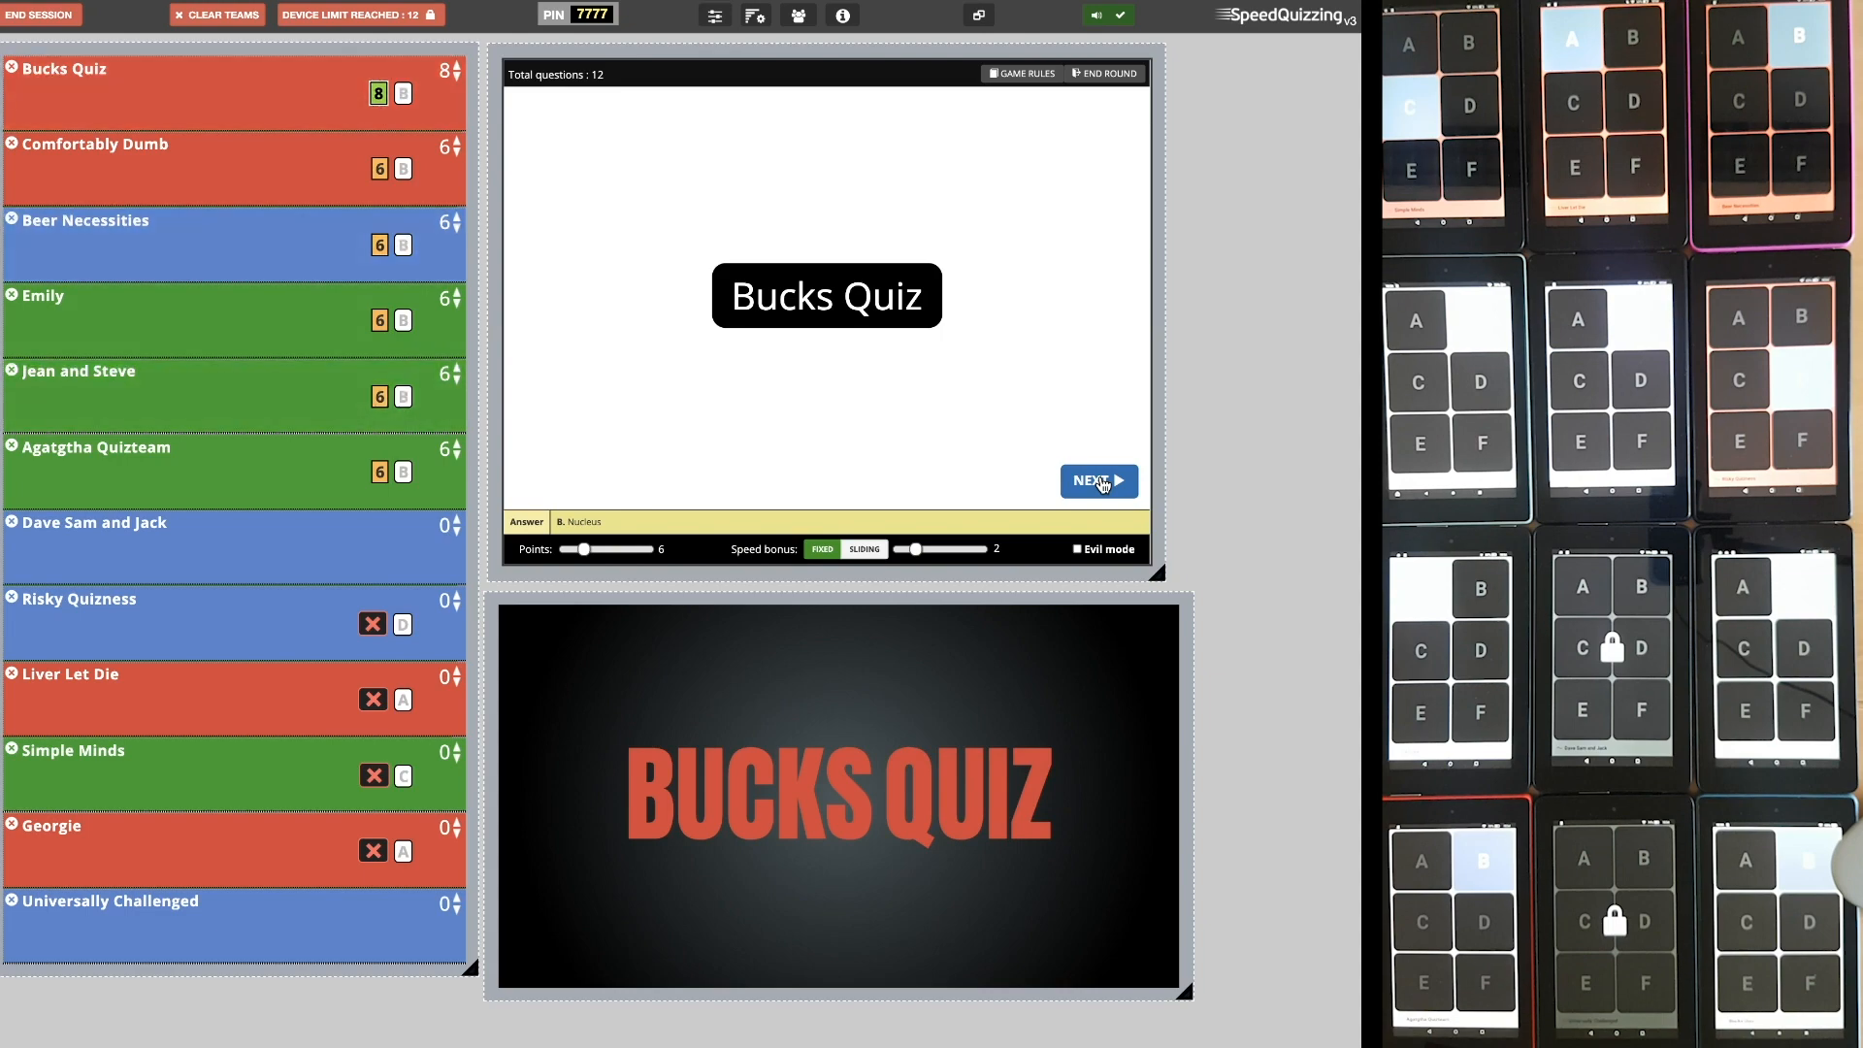
pyautogui.click(1100, 480)
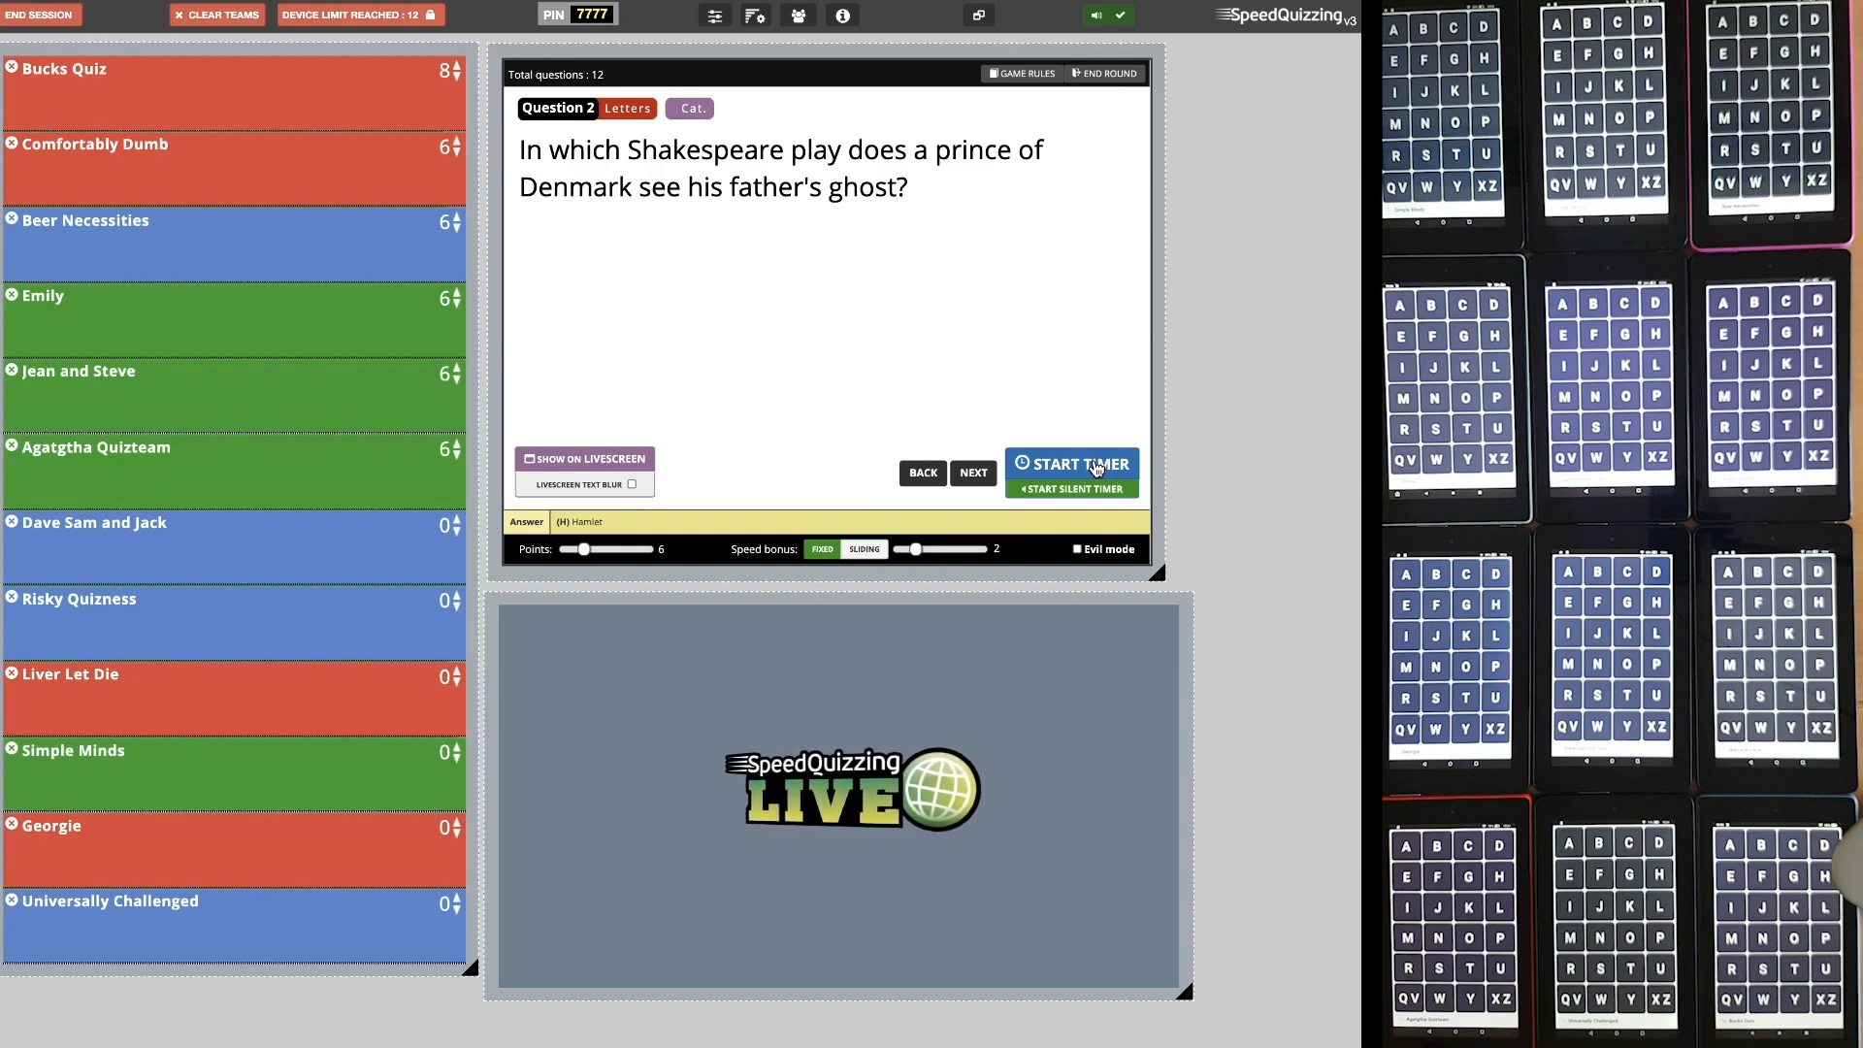
pyautogui.click(1098, 468)
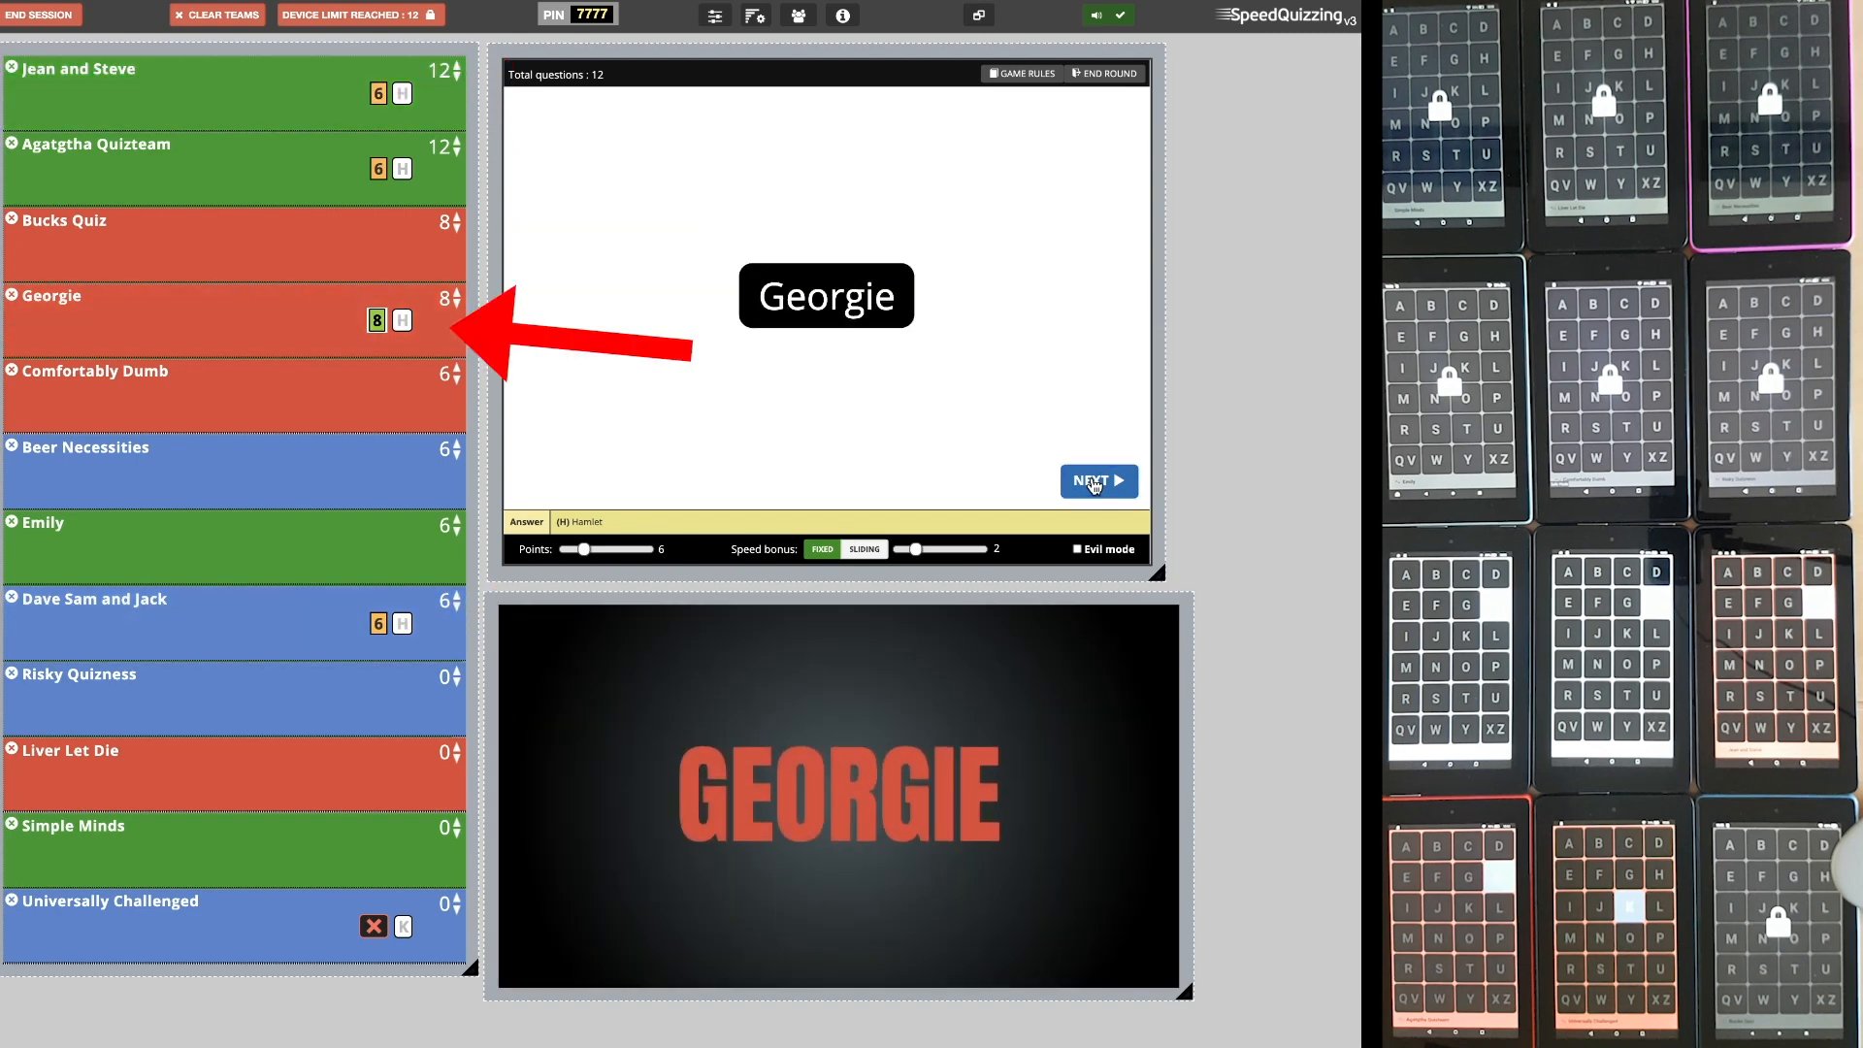
pyautogui.click(1093, 483)
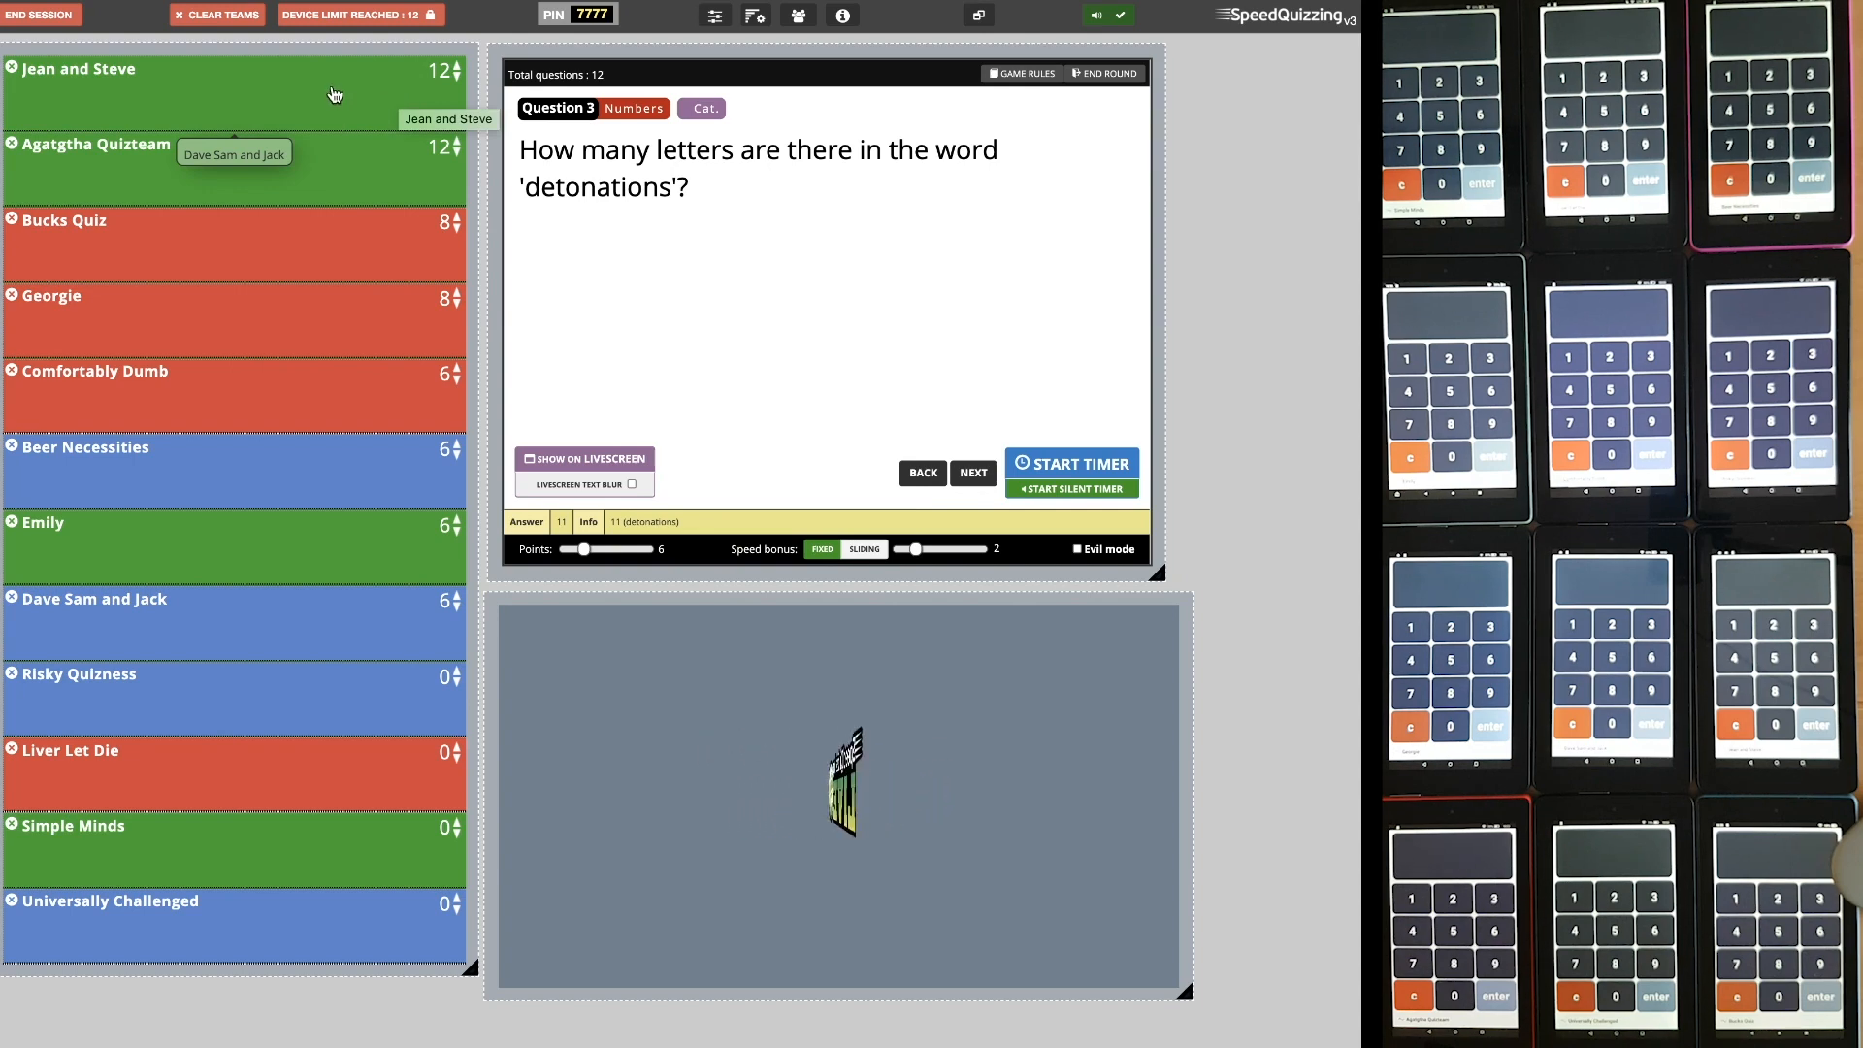
# Show the scoreboard for all teams on the Livescreen and turn on group colours for it
pyautogui.click(754, 17)
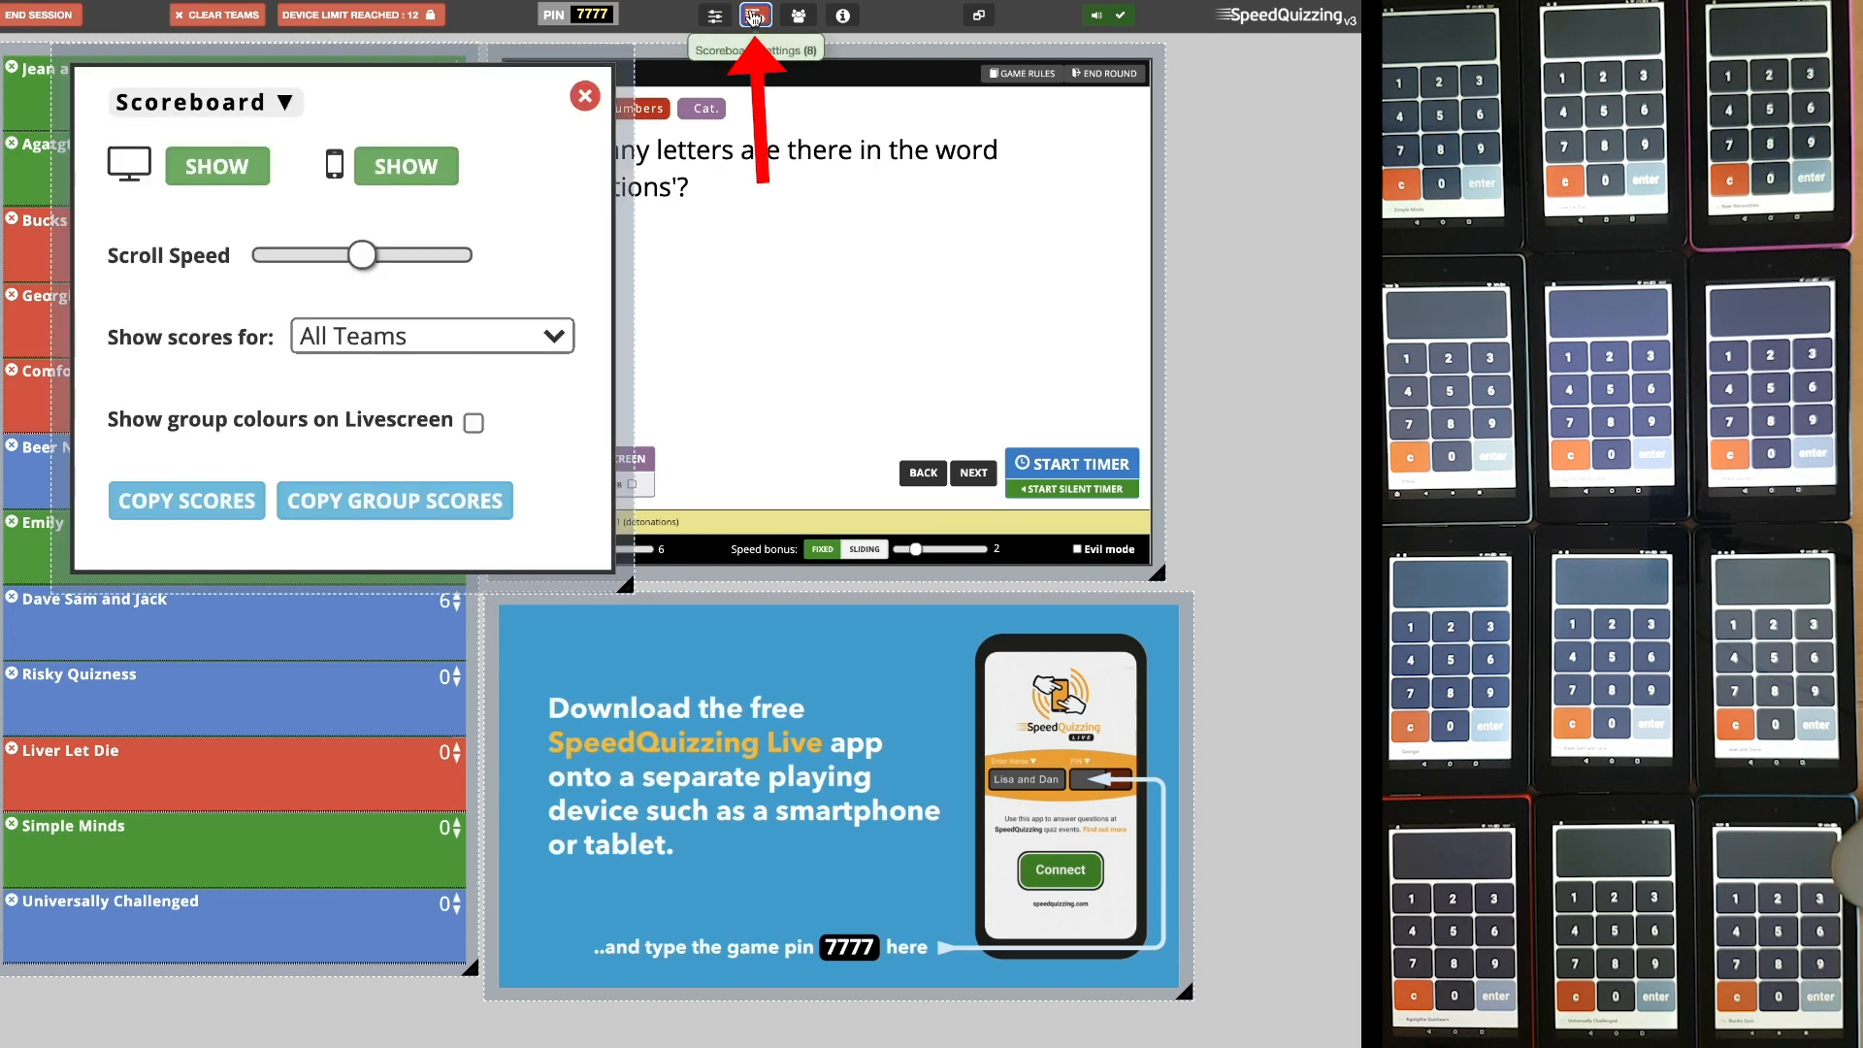
pyautogui.click(218, 168)
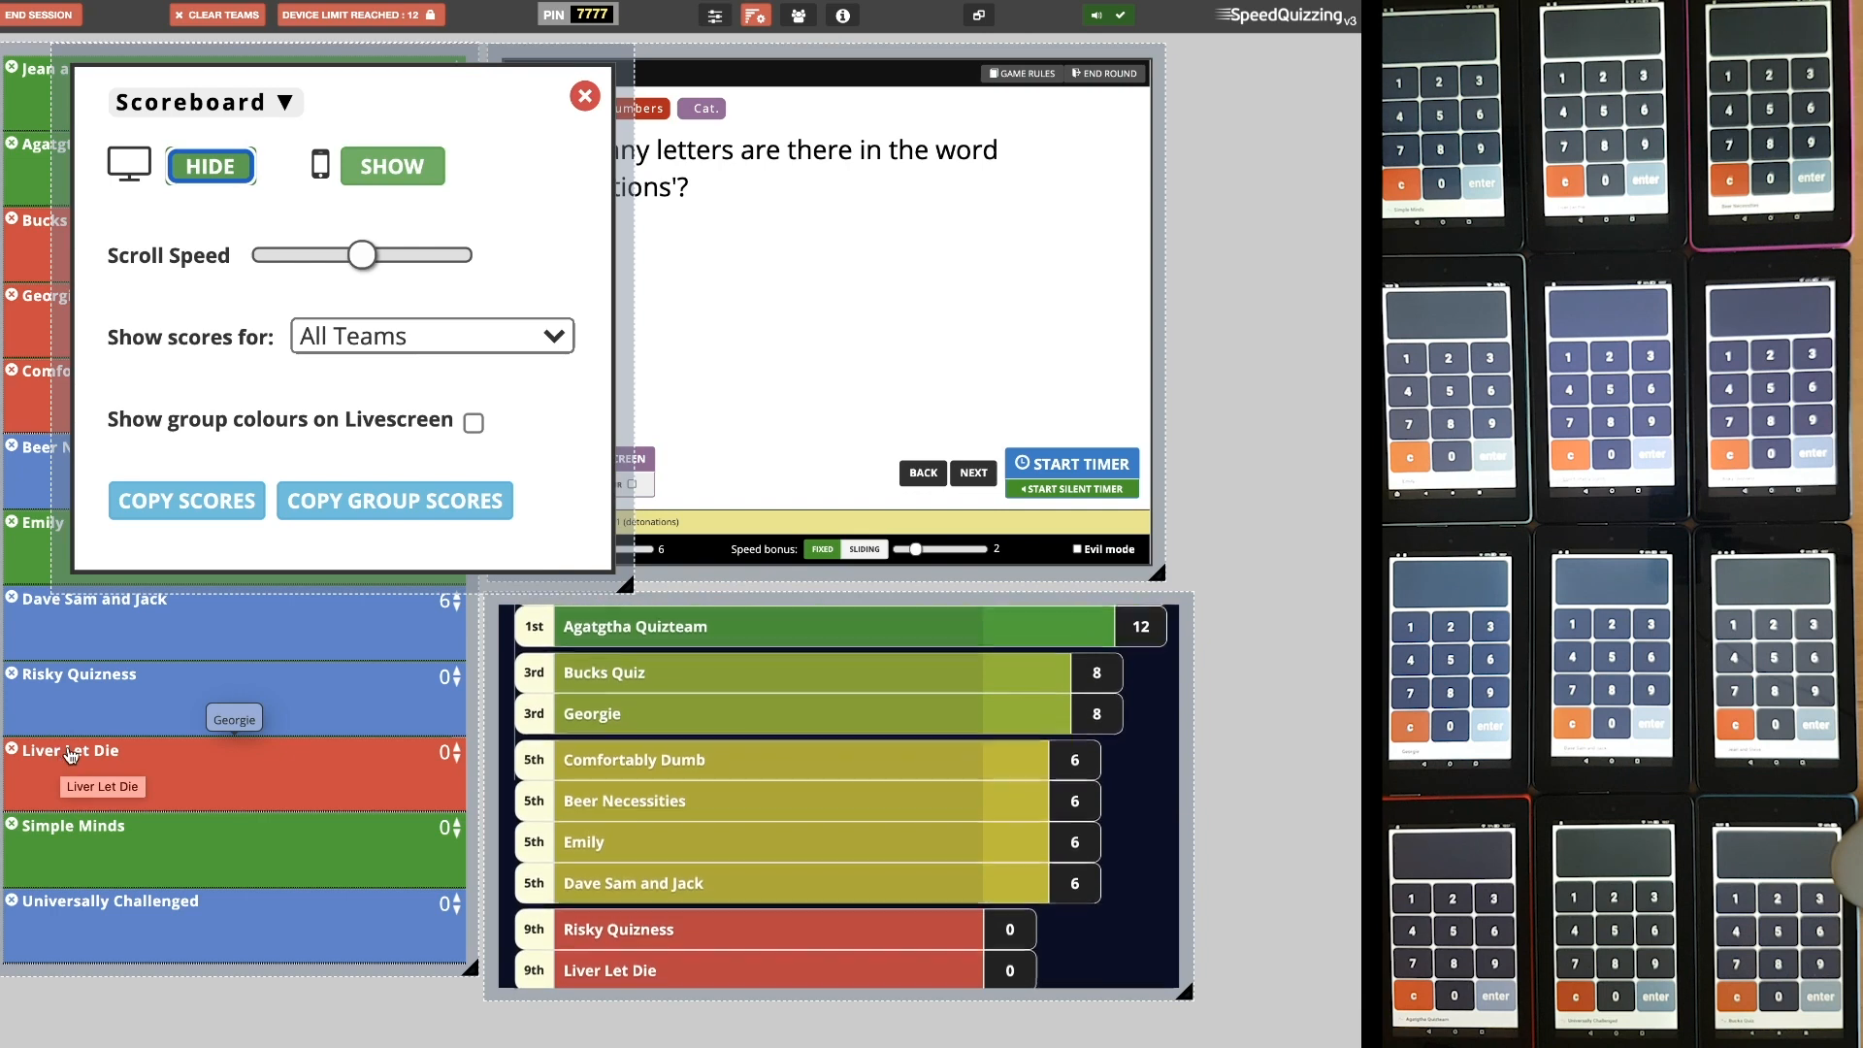
pyautogui.click(473, 423)
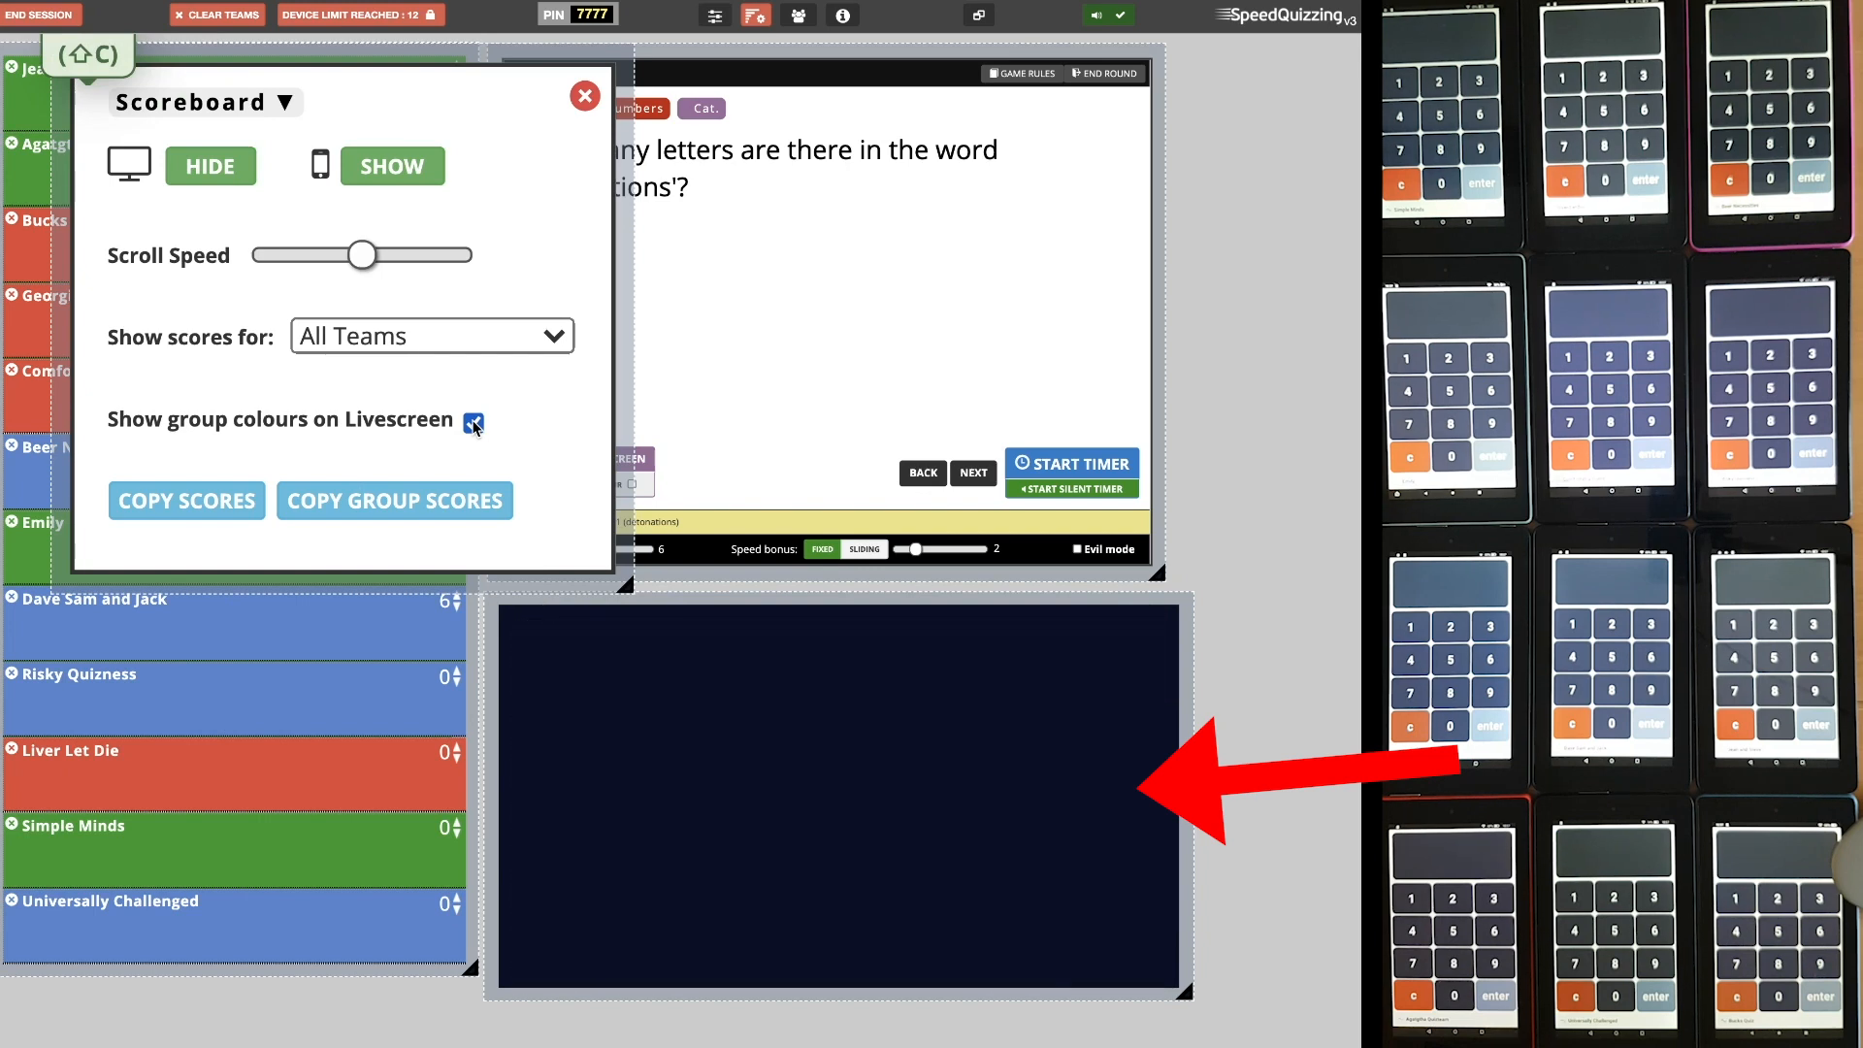
# Switch the Livescreen scoreboard through the scores for All Groups, Music Fans, Sport Fans and Sci Fi Fans
pyautogui.click(554, 339)
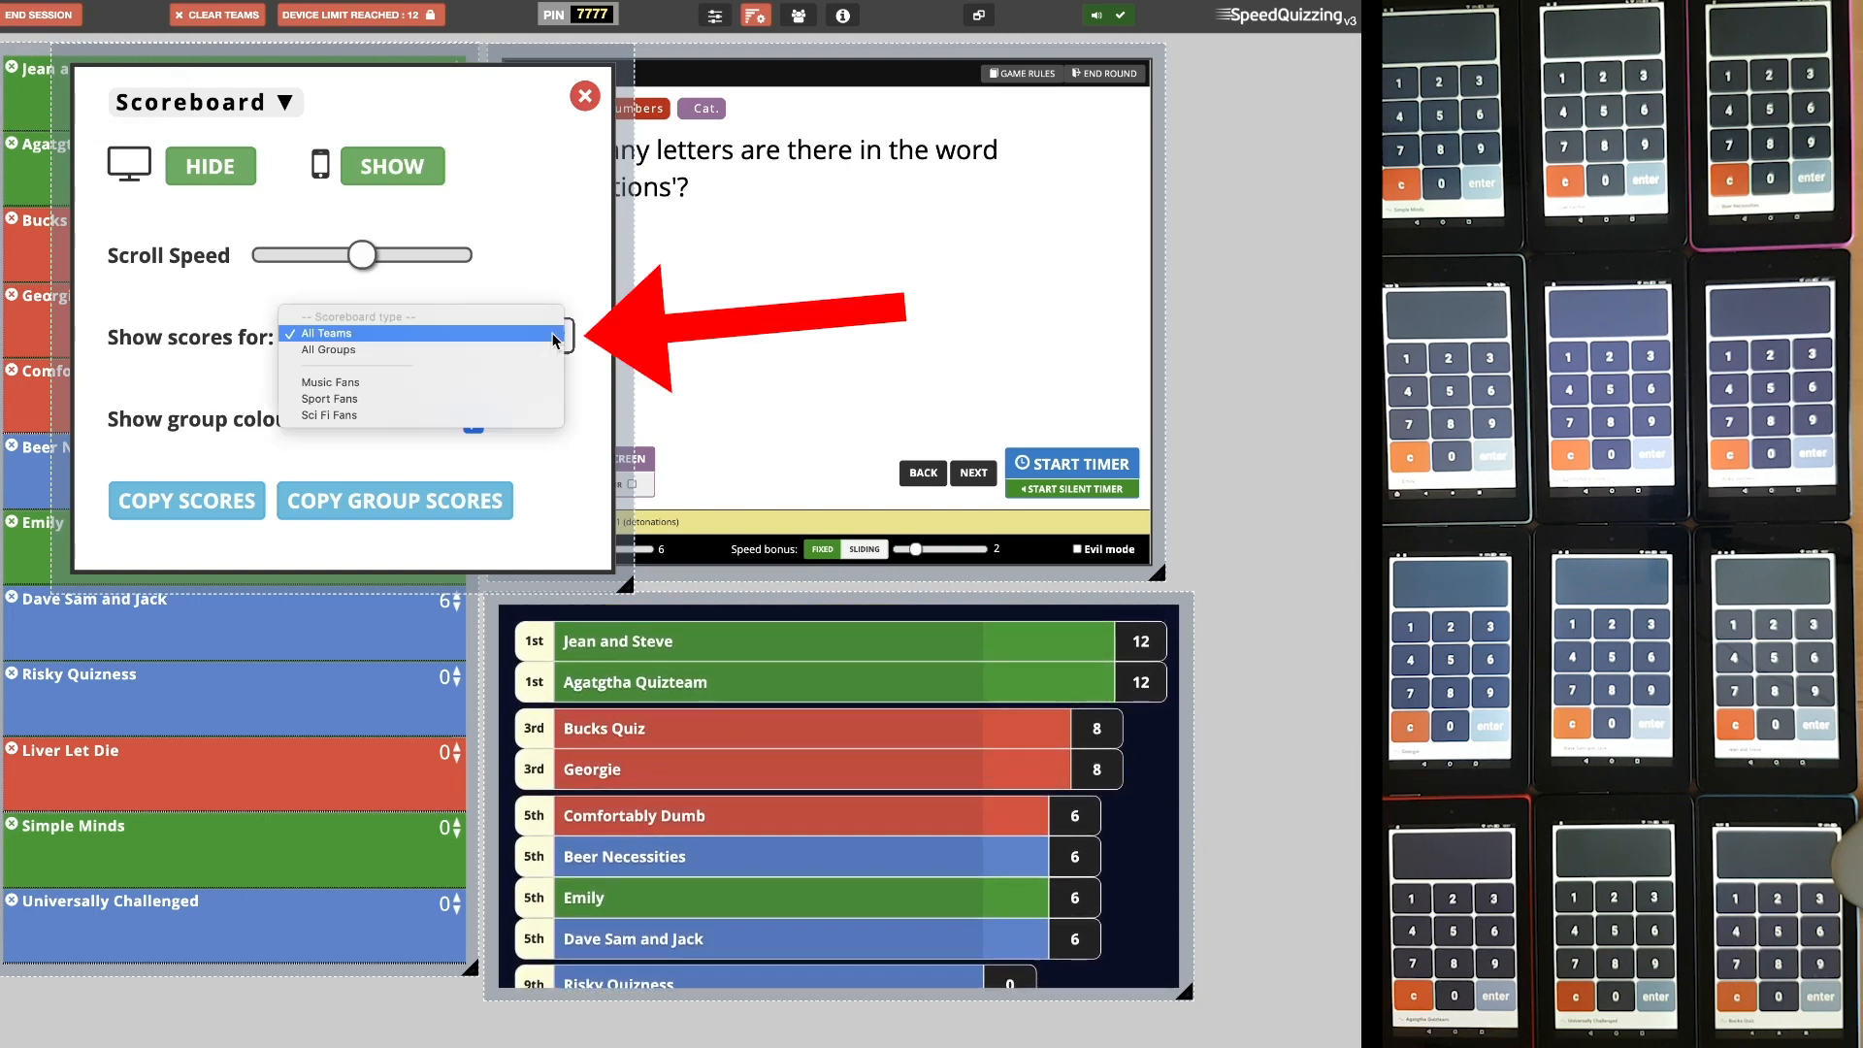
pyautogui.click(505, 347)
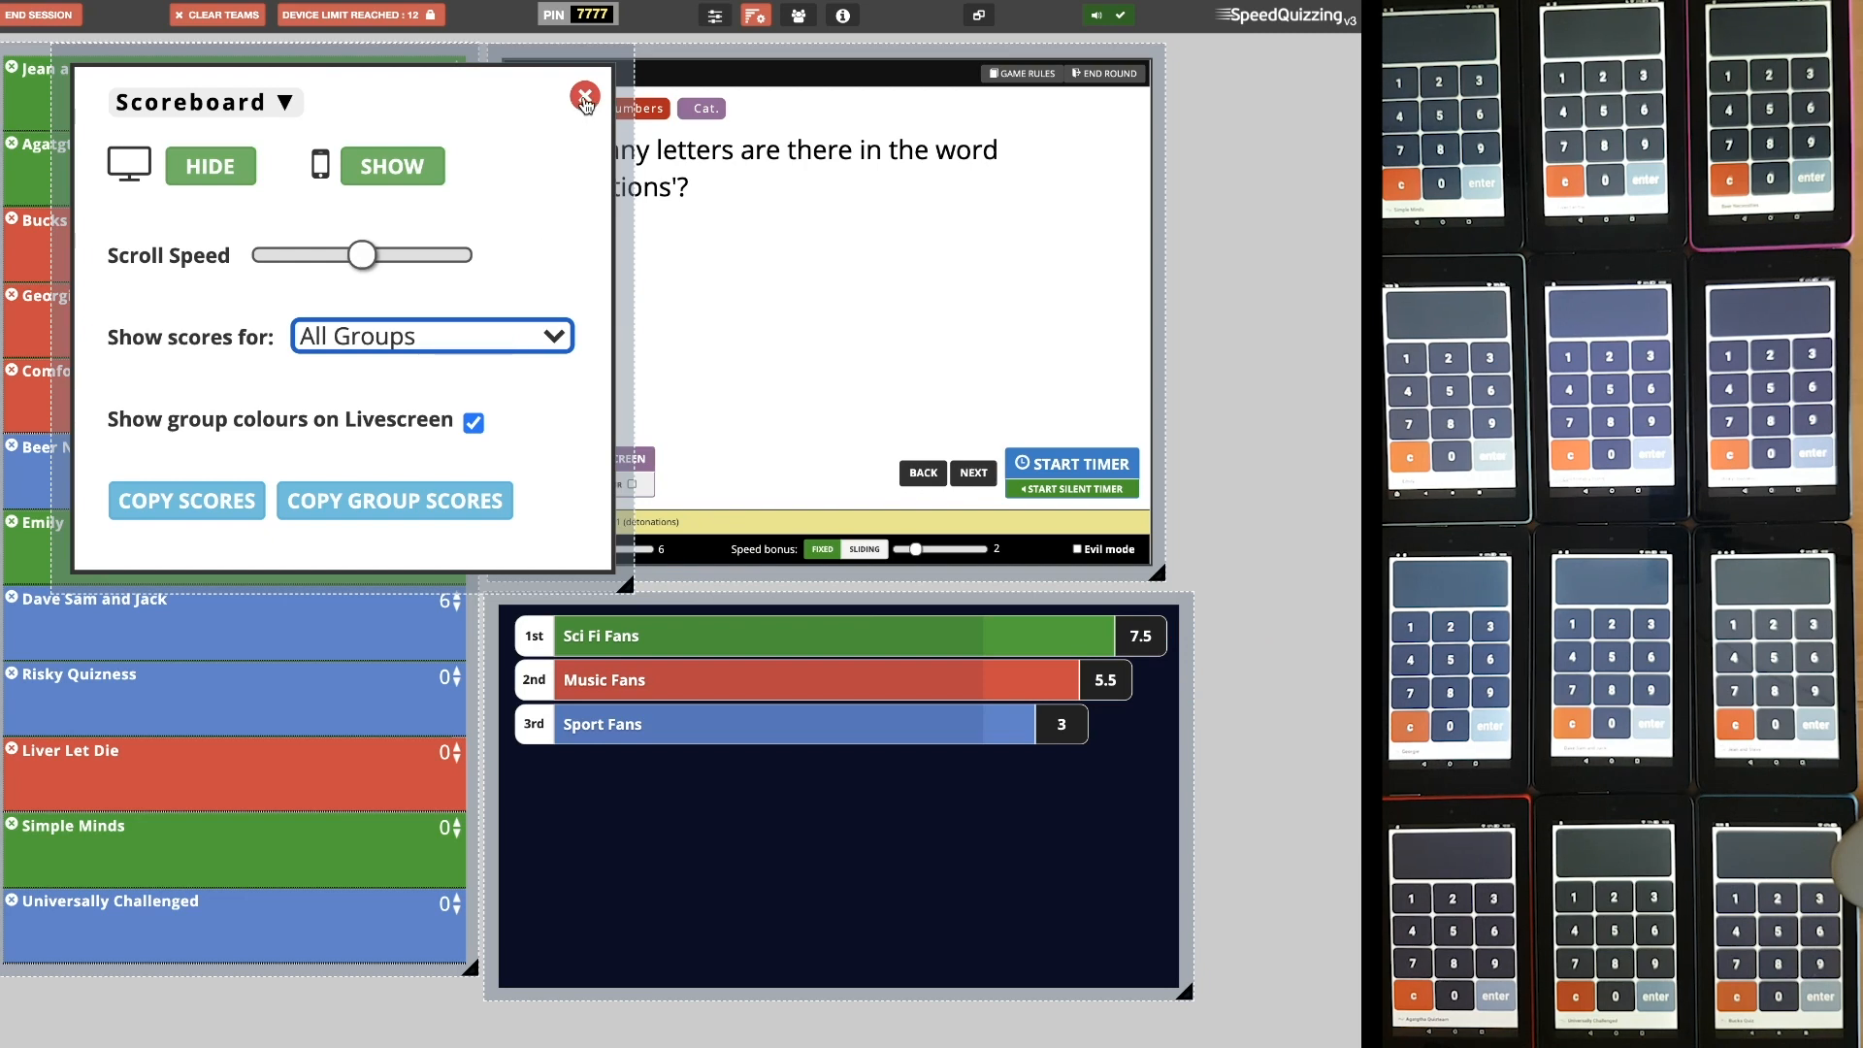
pyautogui.click(457, 339)
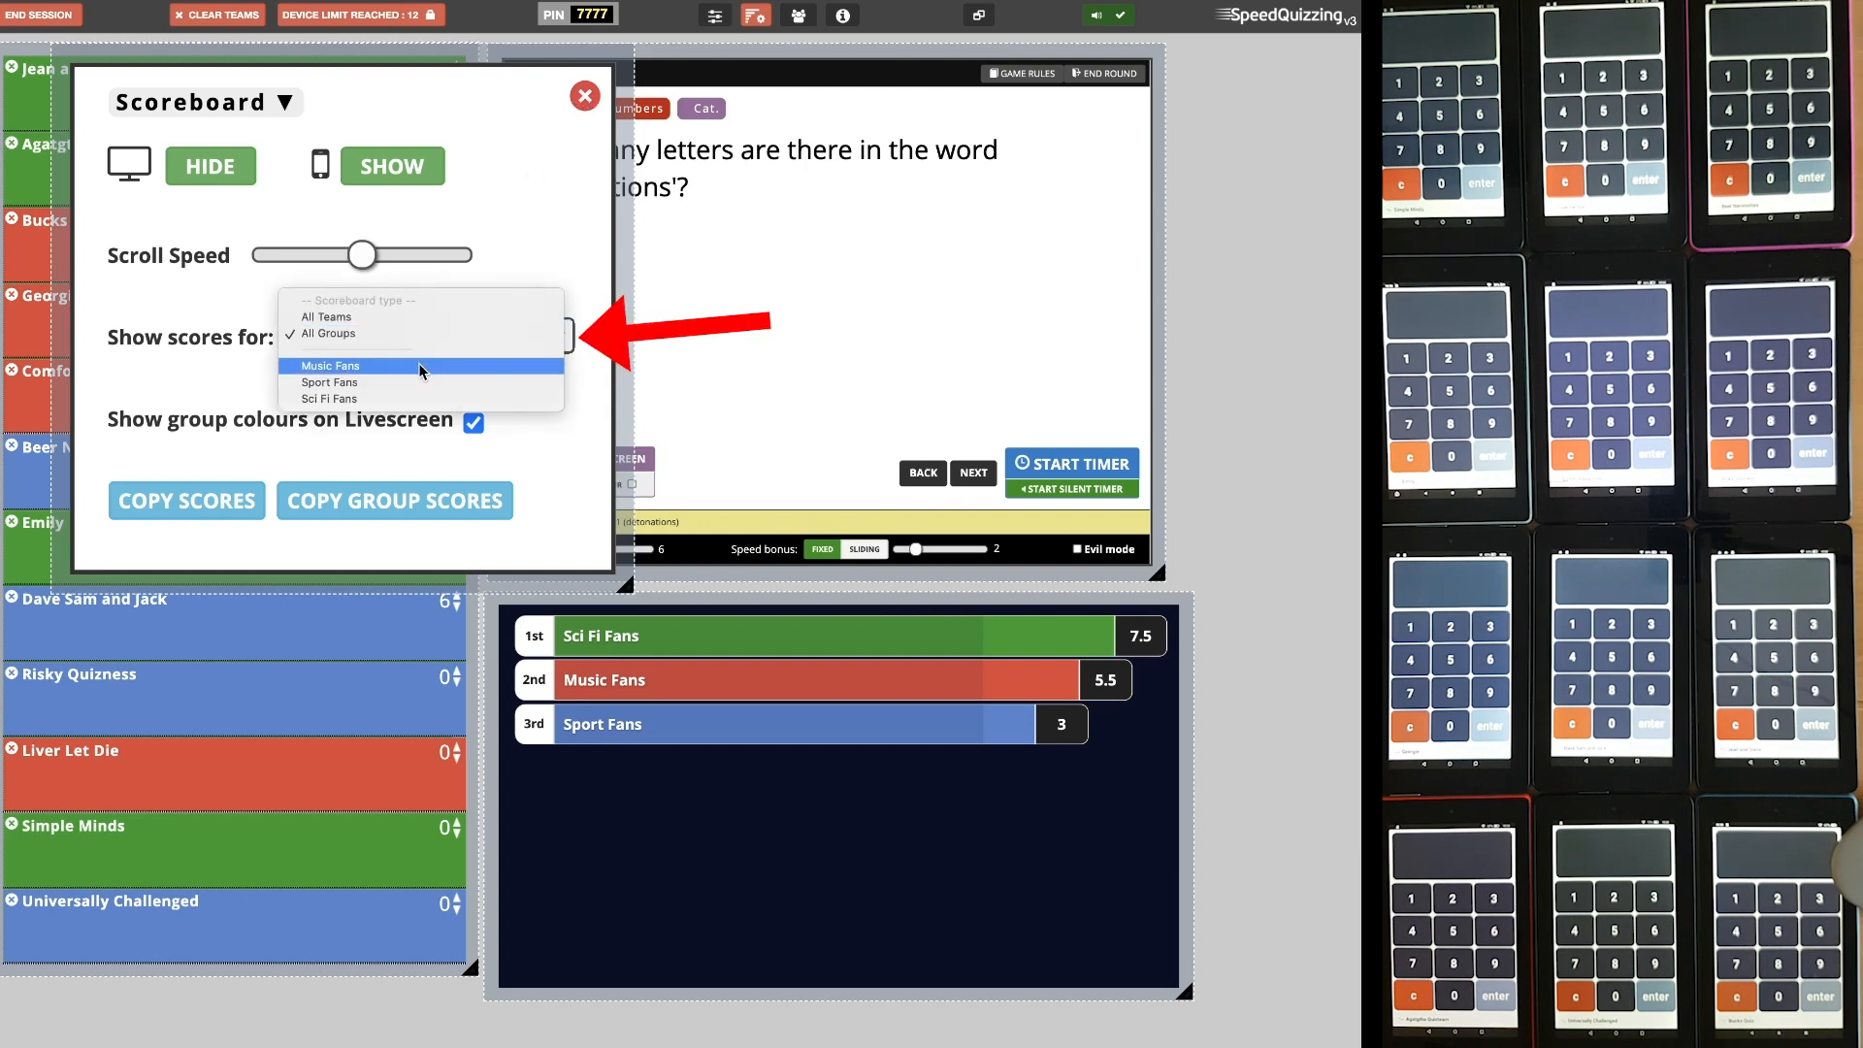
pyautogui.click(419, 367)
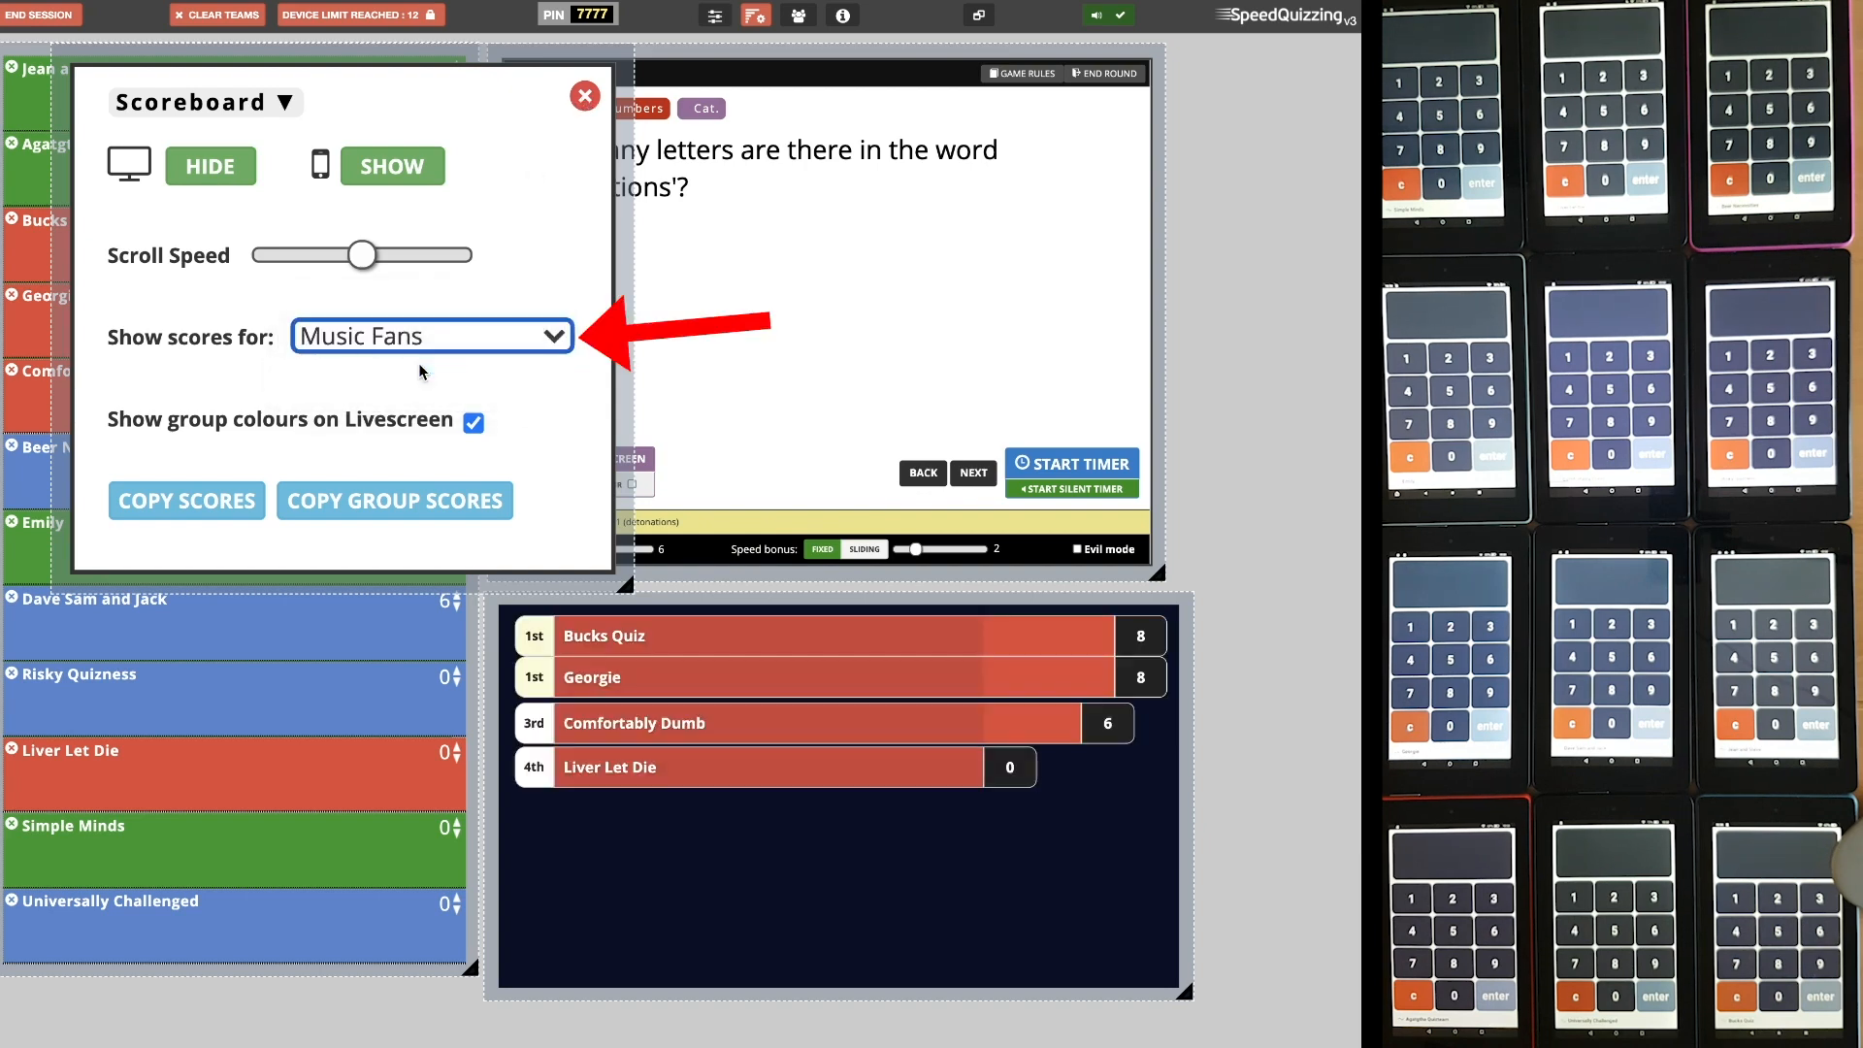
pyautogui.click(423, 340)
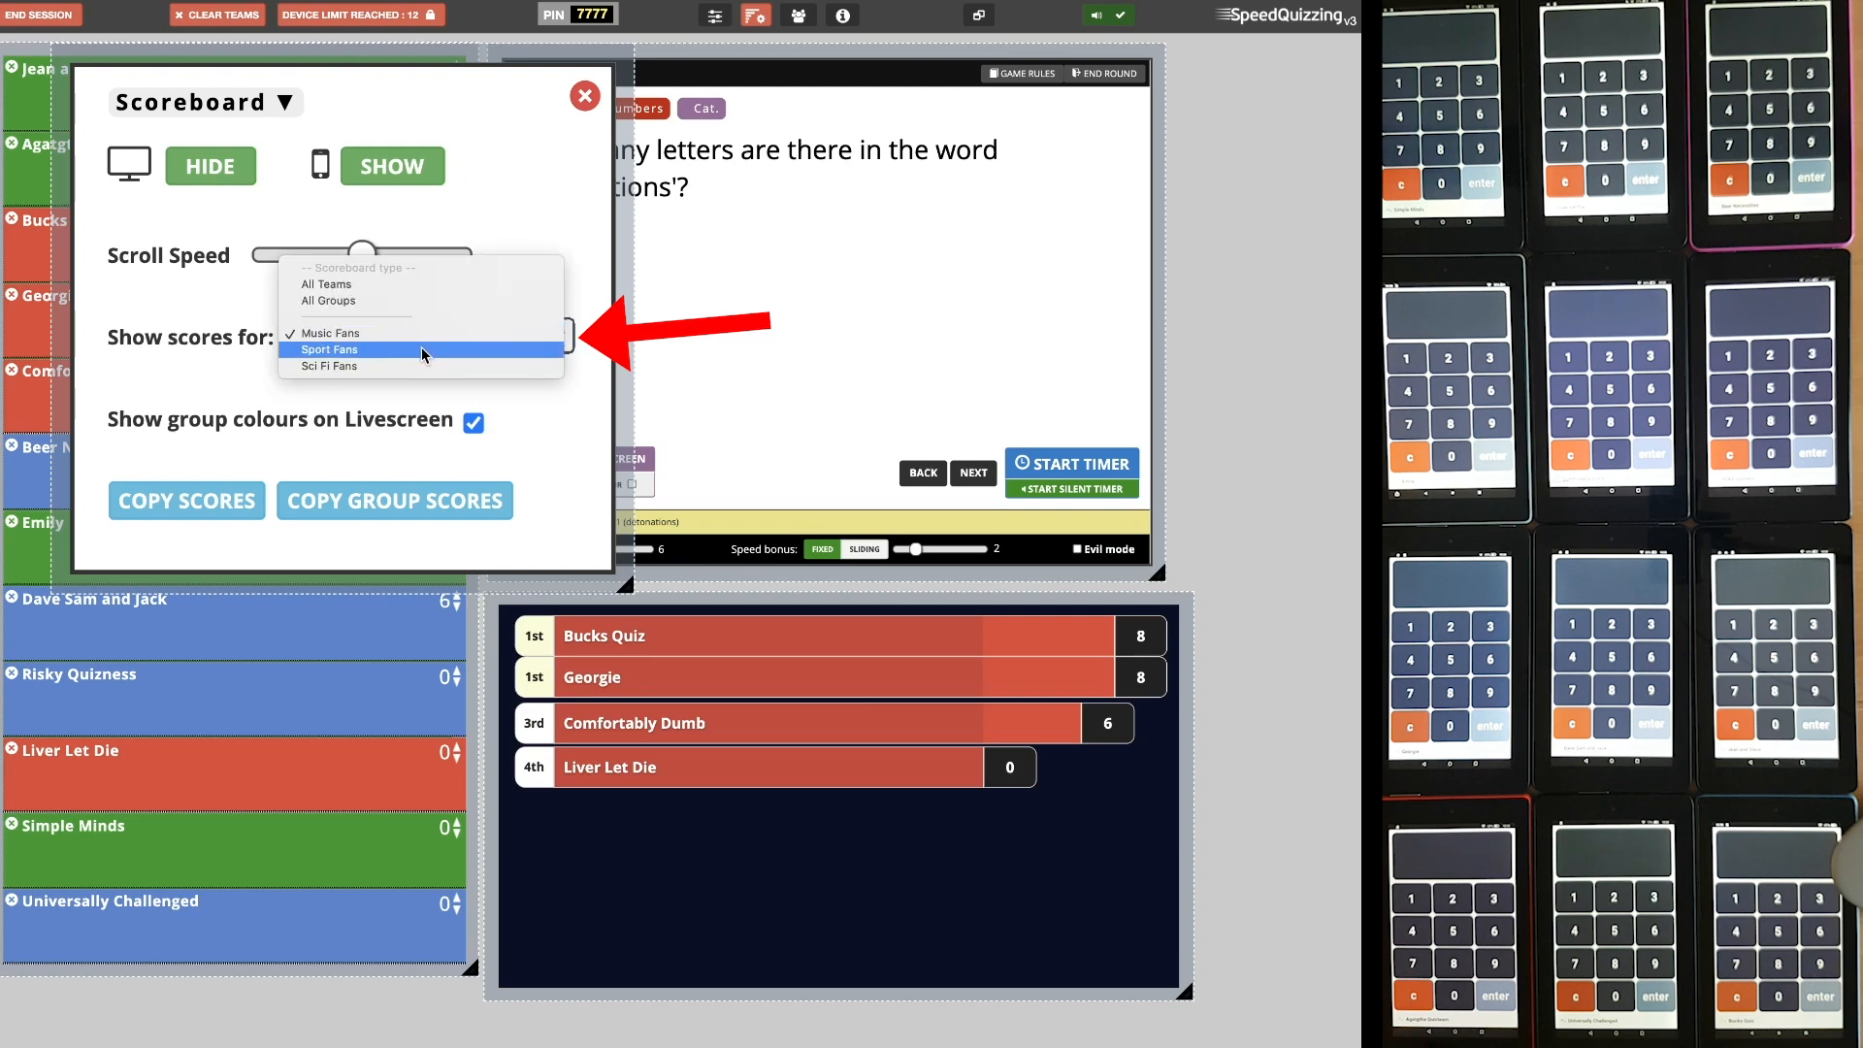
pyautogui.click(421, 346)
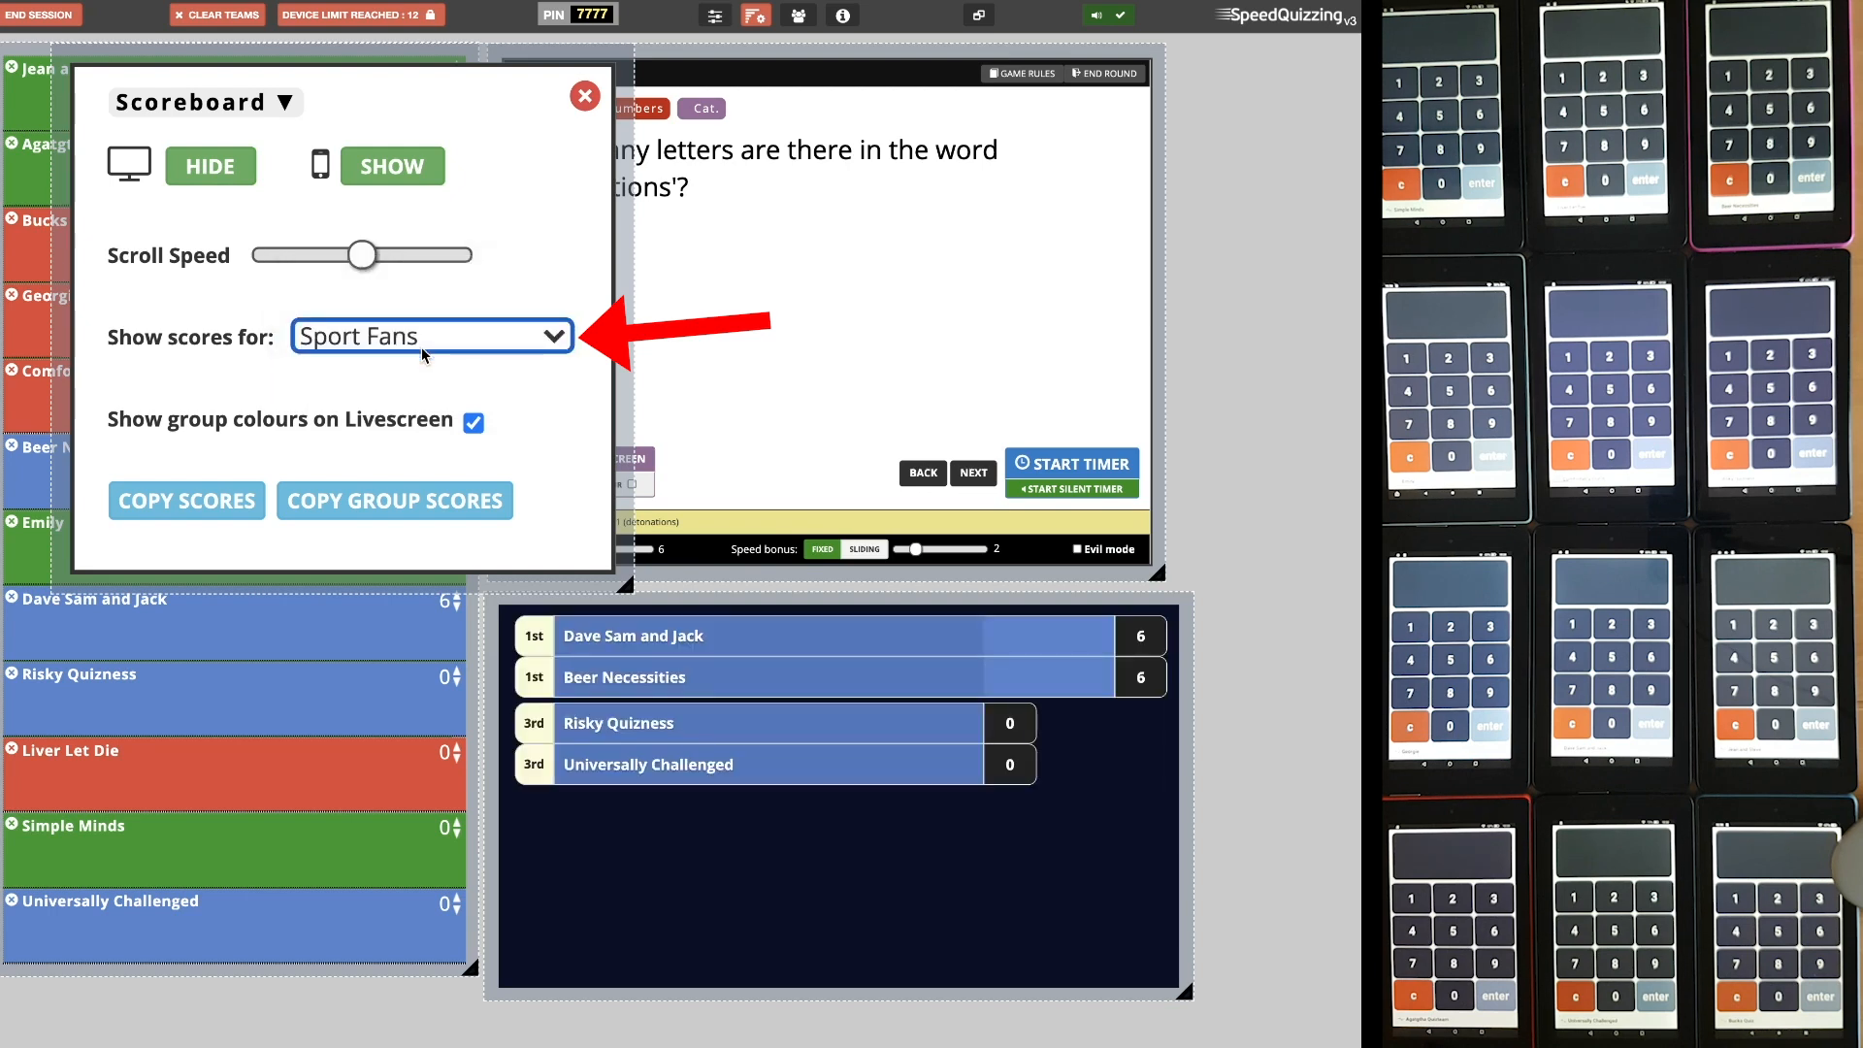
pyautogui.click(422, 341)
pyautogui.click(417, 347)
# Set the scoreboard back to All Teams and show it on the handsets as well
pyautogui.click(418, 347)
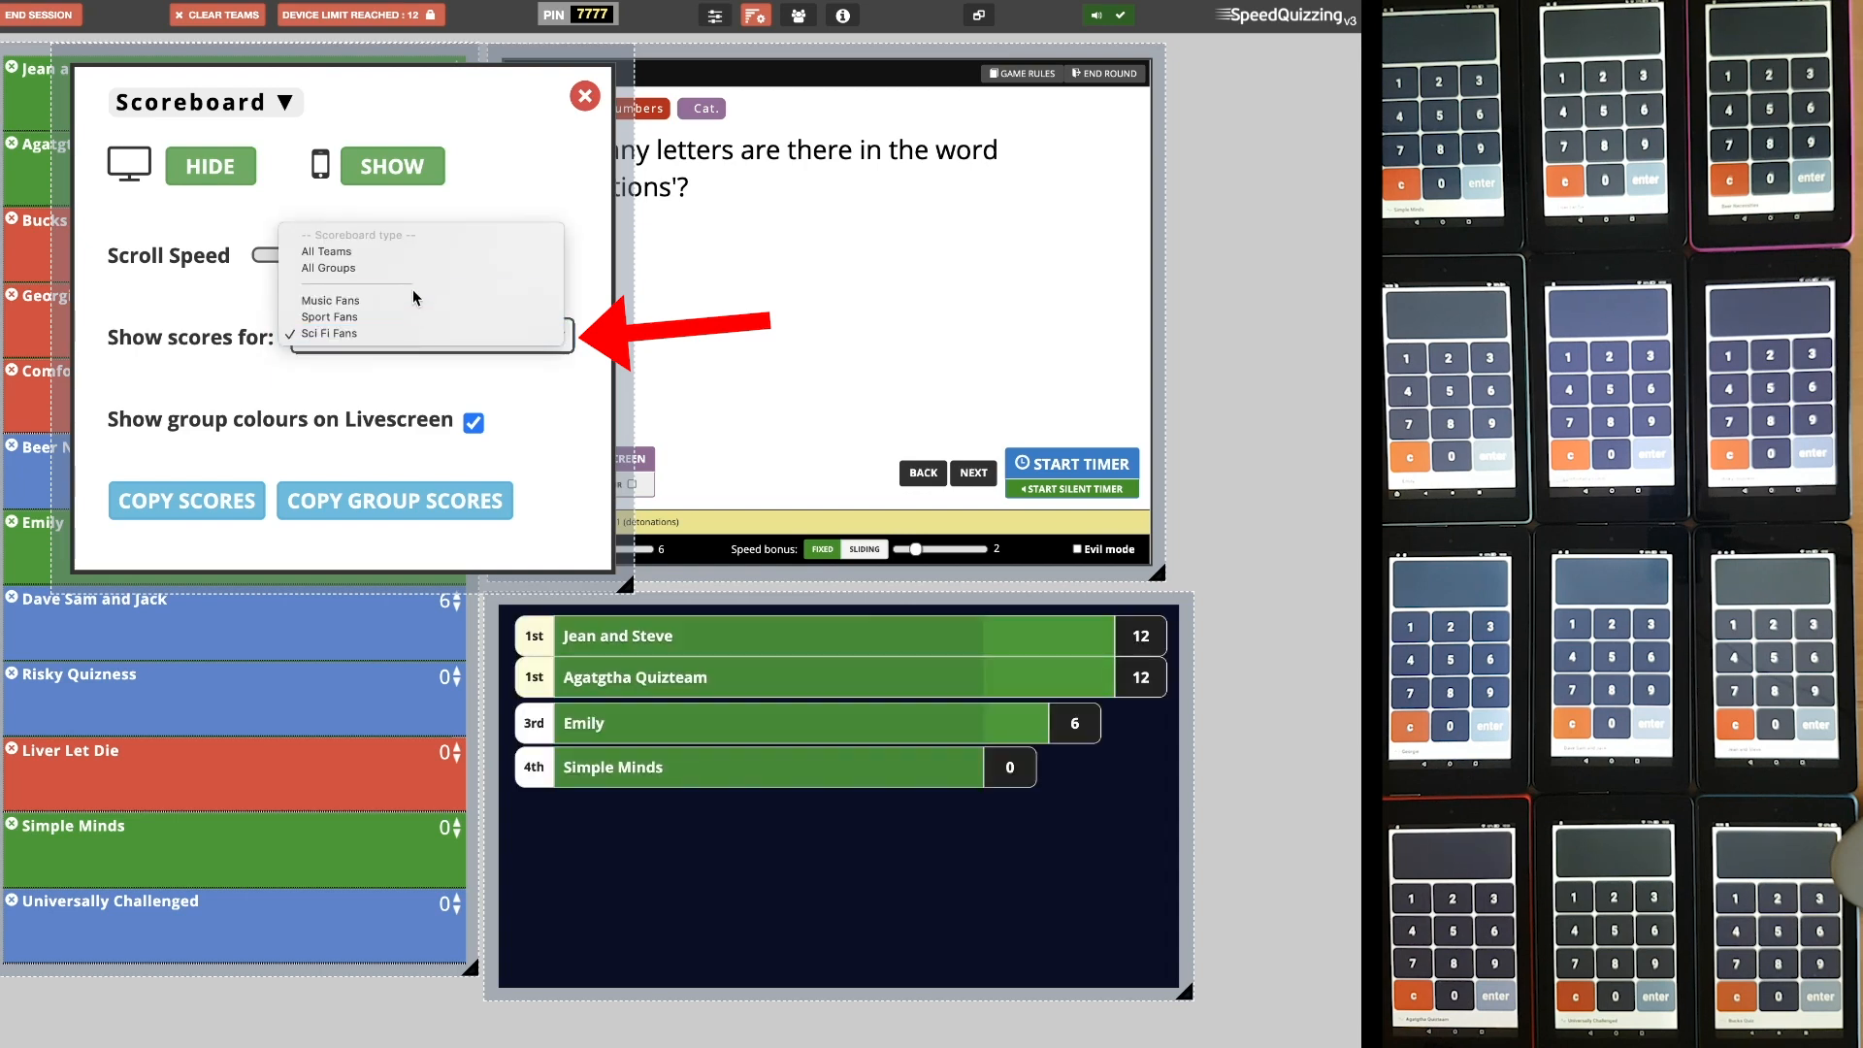
pyautogui.click(409, 251)
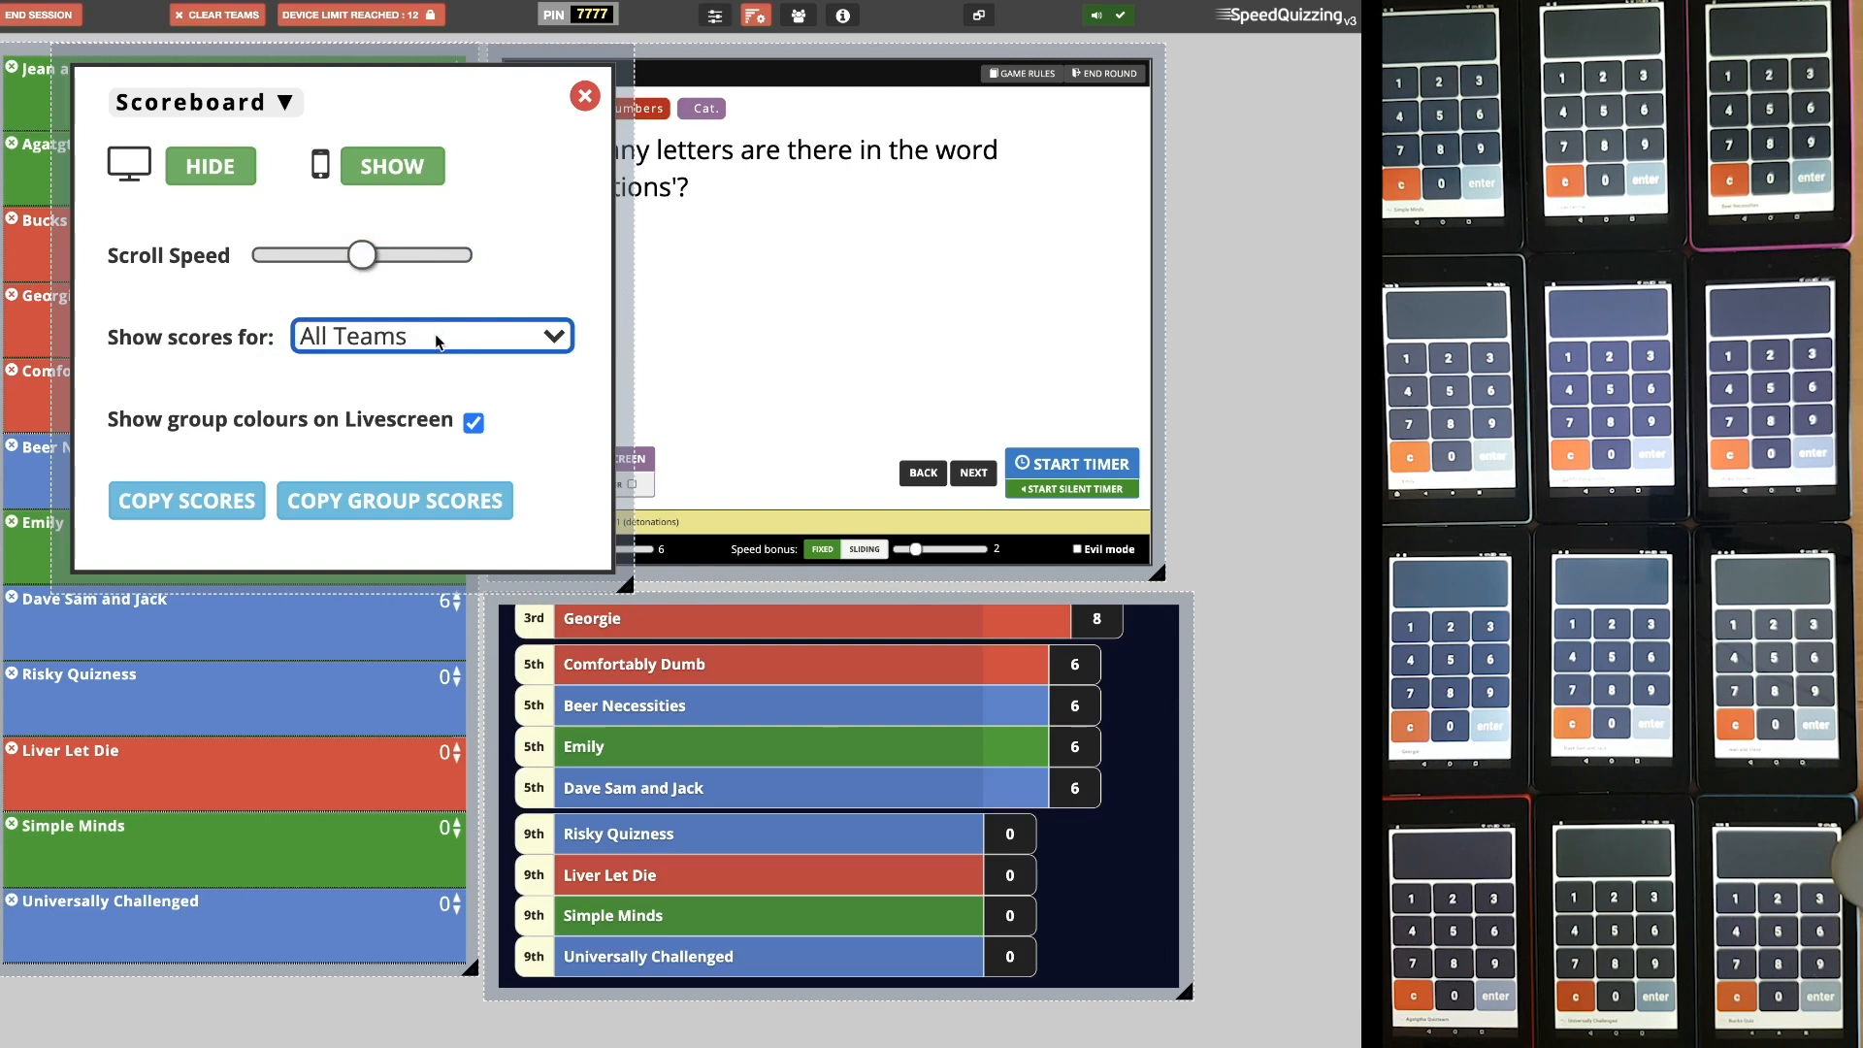
pyautogui.click(415, 171)
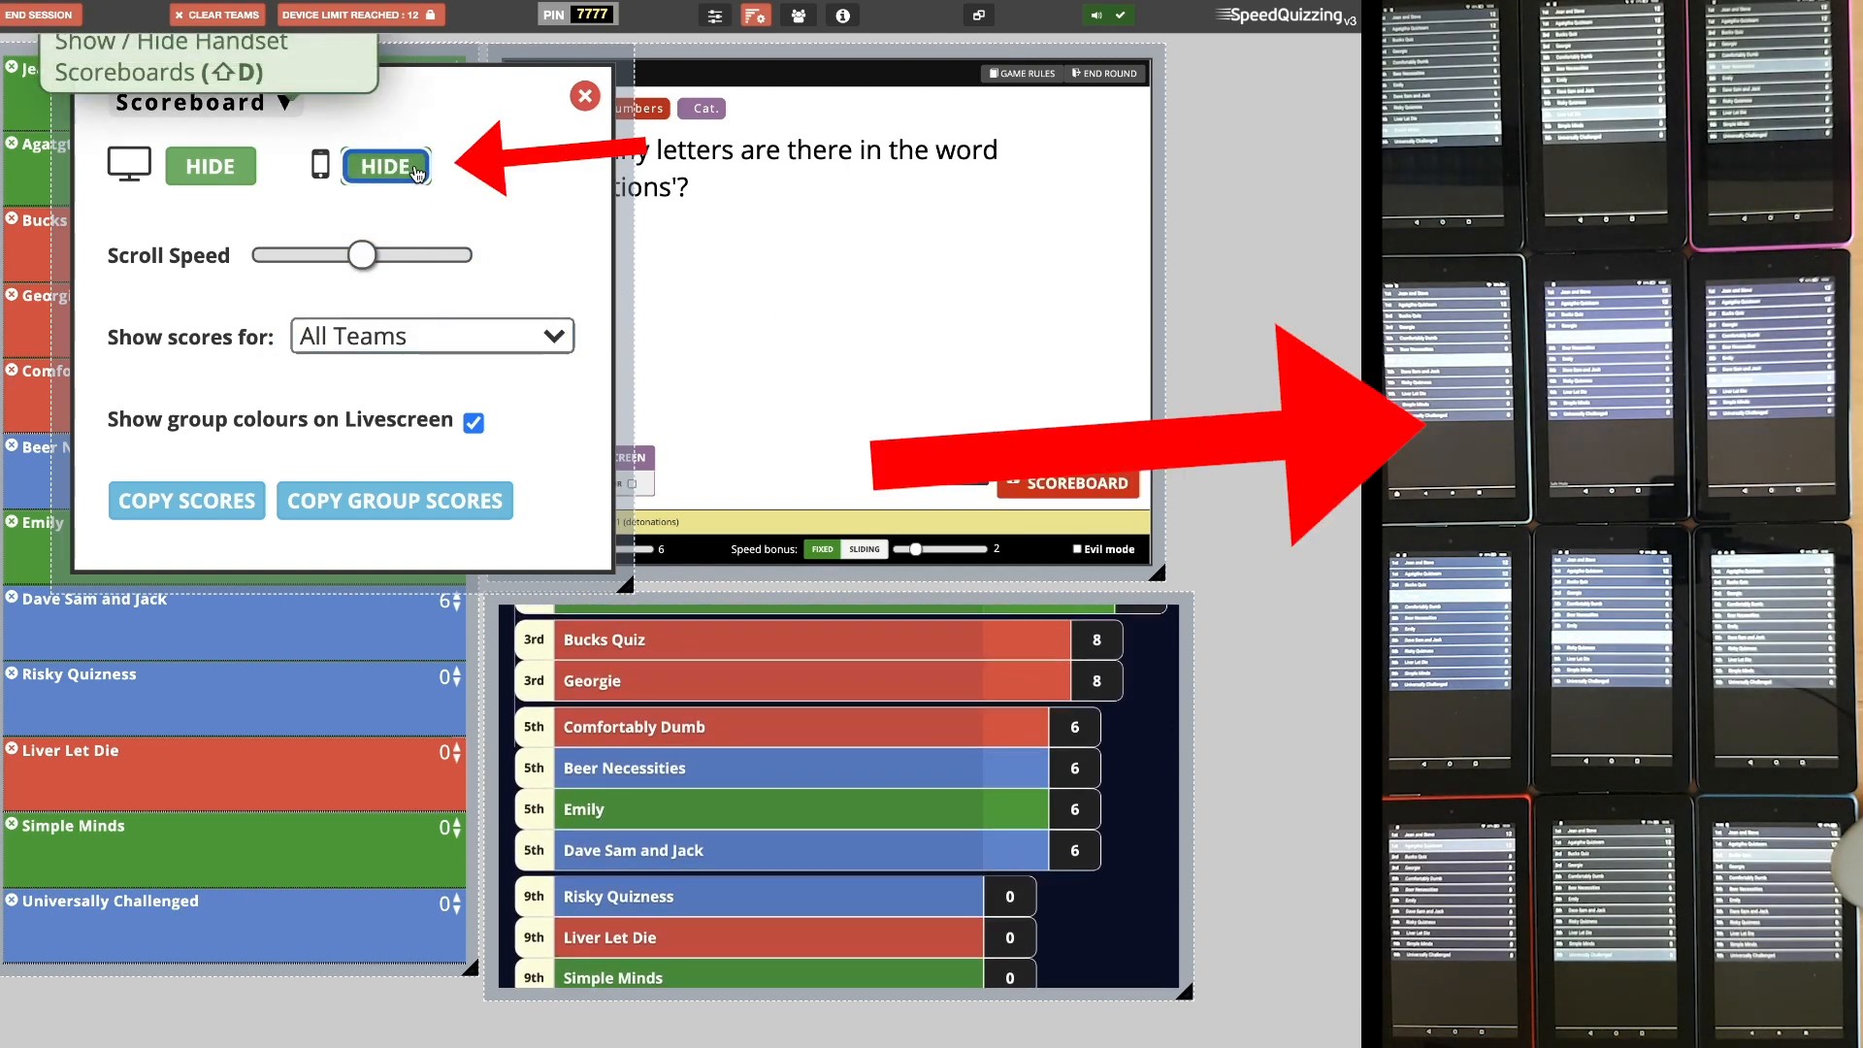
# Change the scores shown on the Livescreen and handsets to All Groups, followed by Music Fans
pyautogui.click(417, 326)
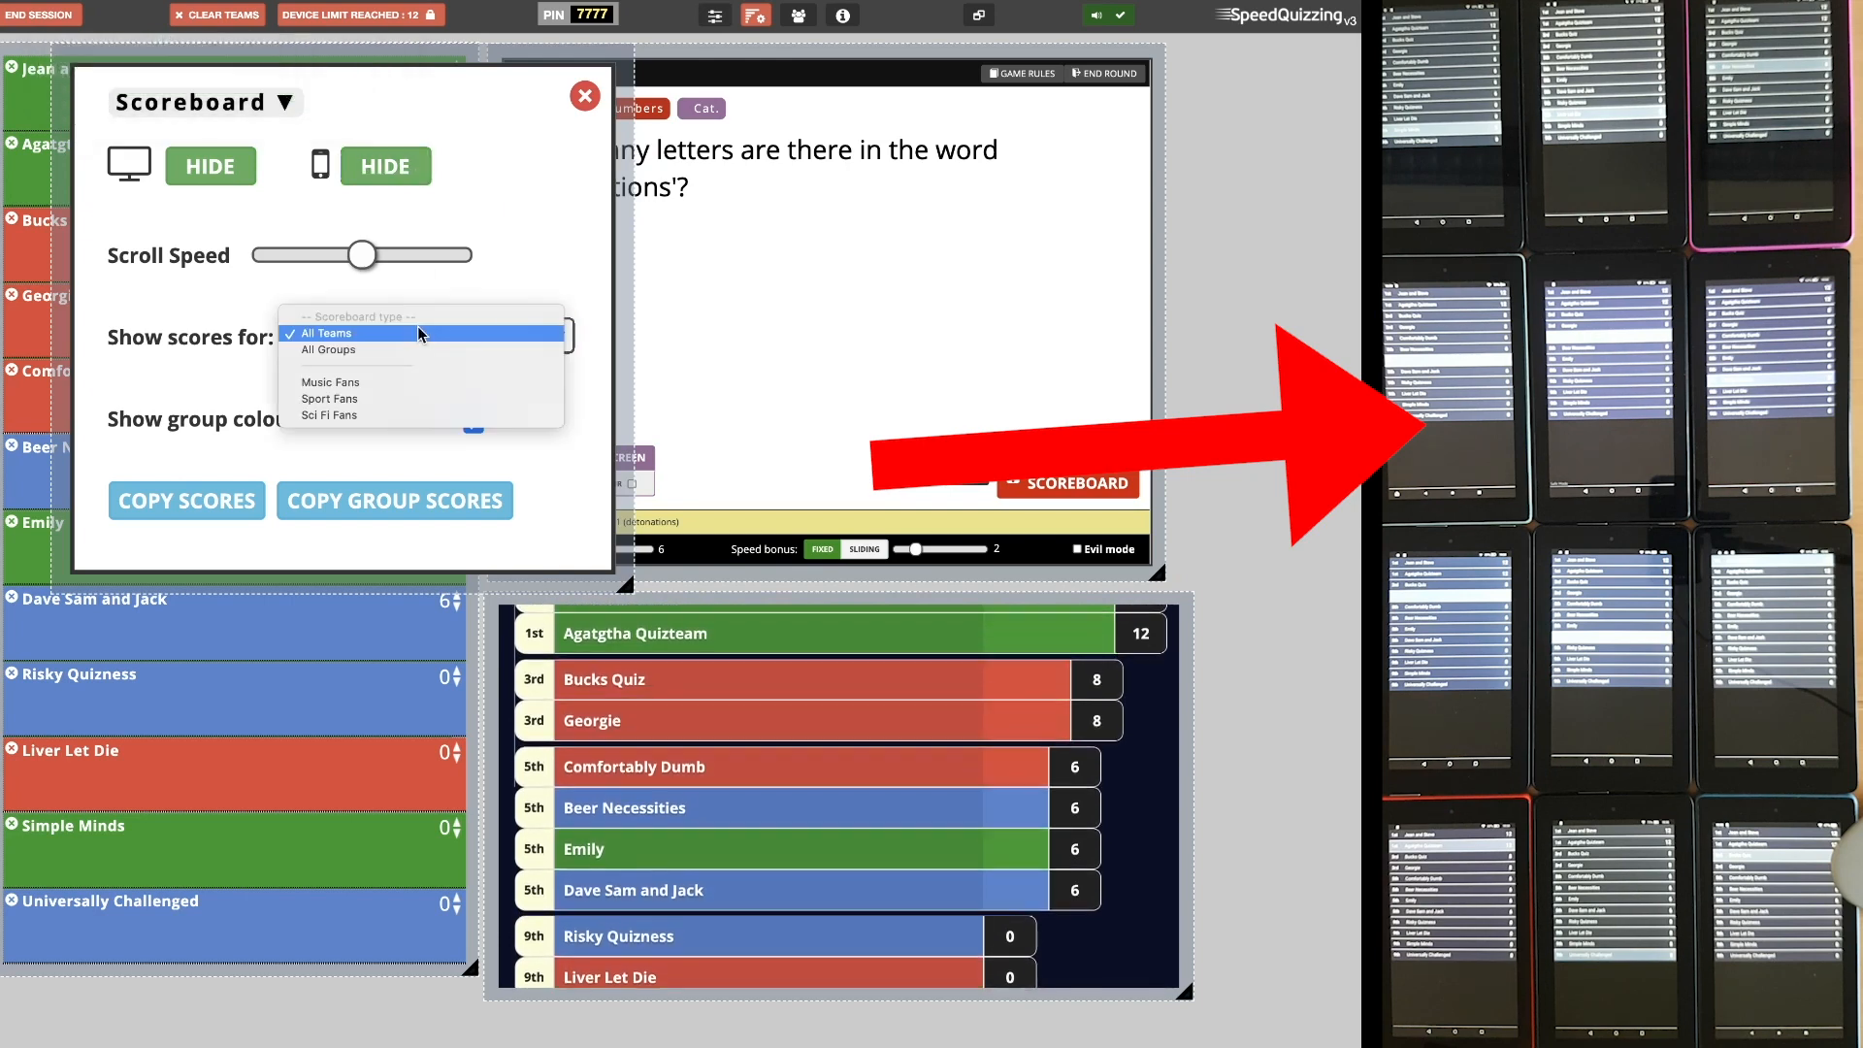
pyautogui.click(414, 350)
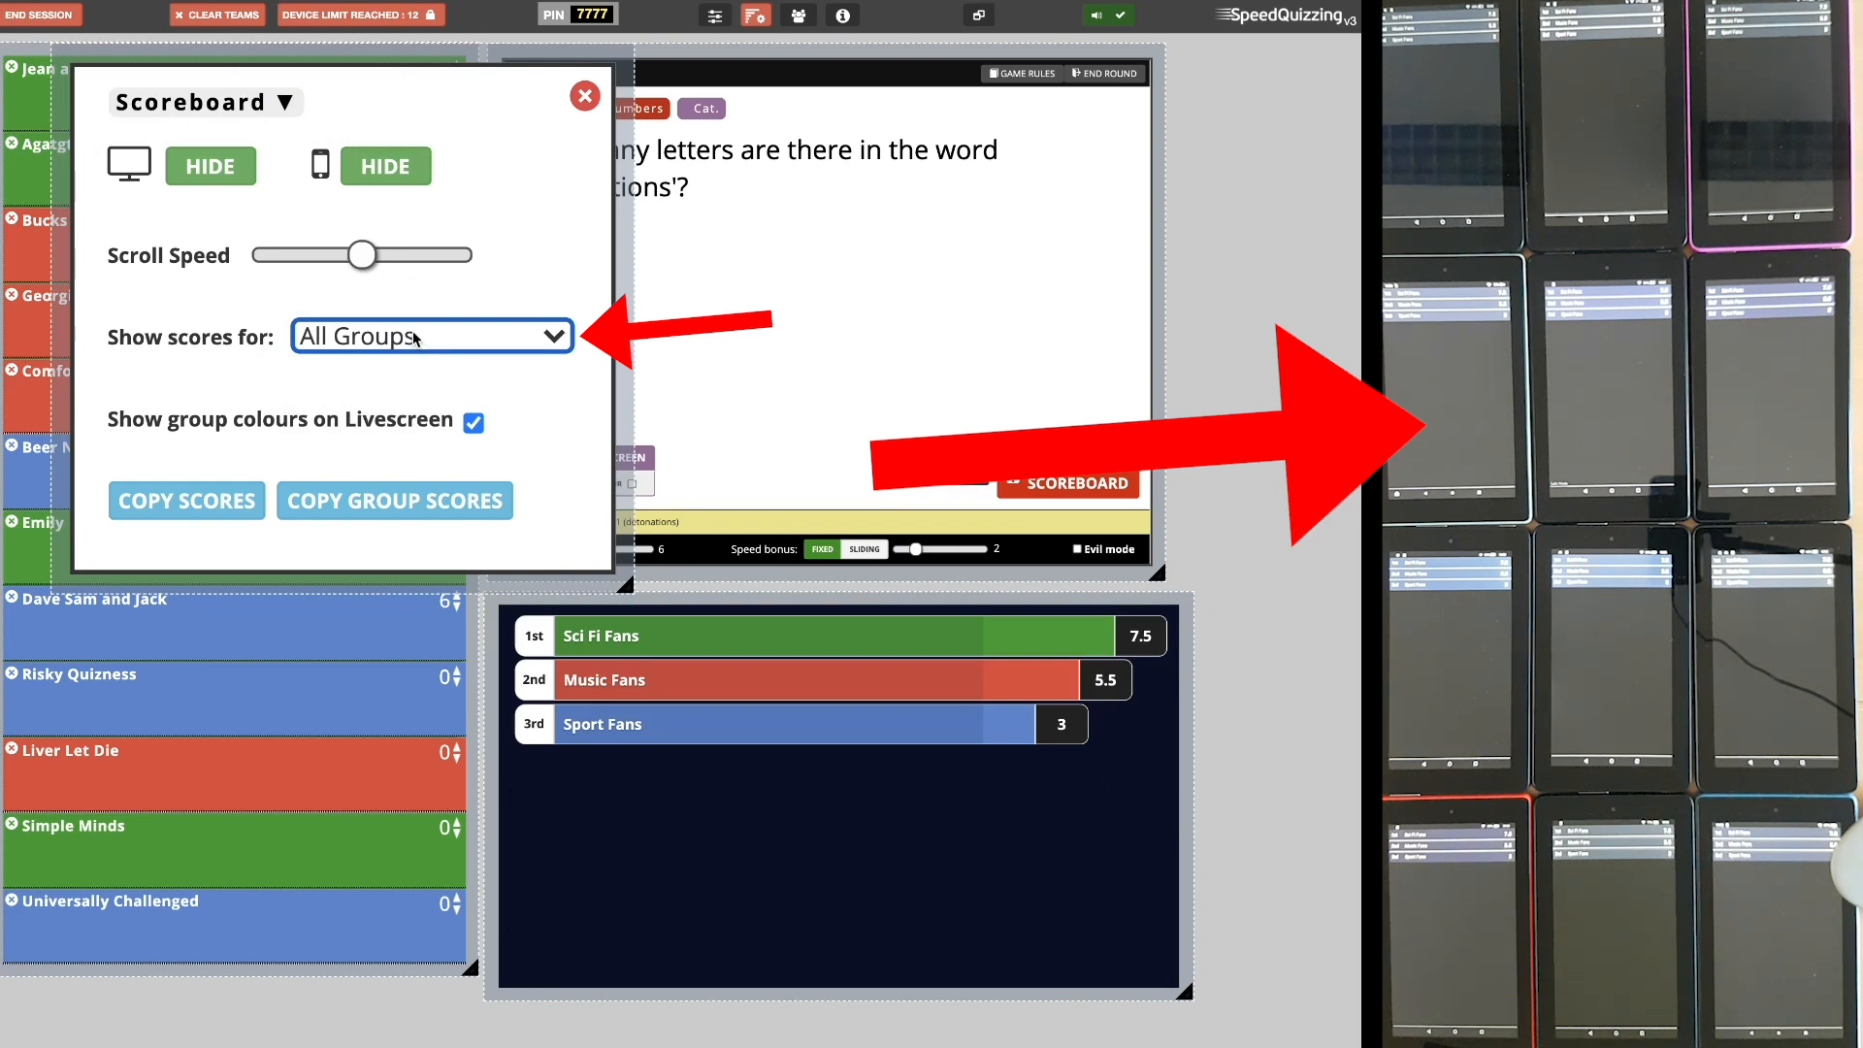
pyautogui.click(415, 338)
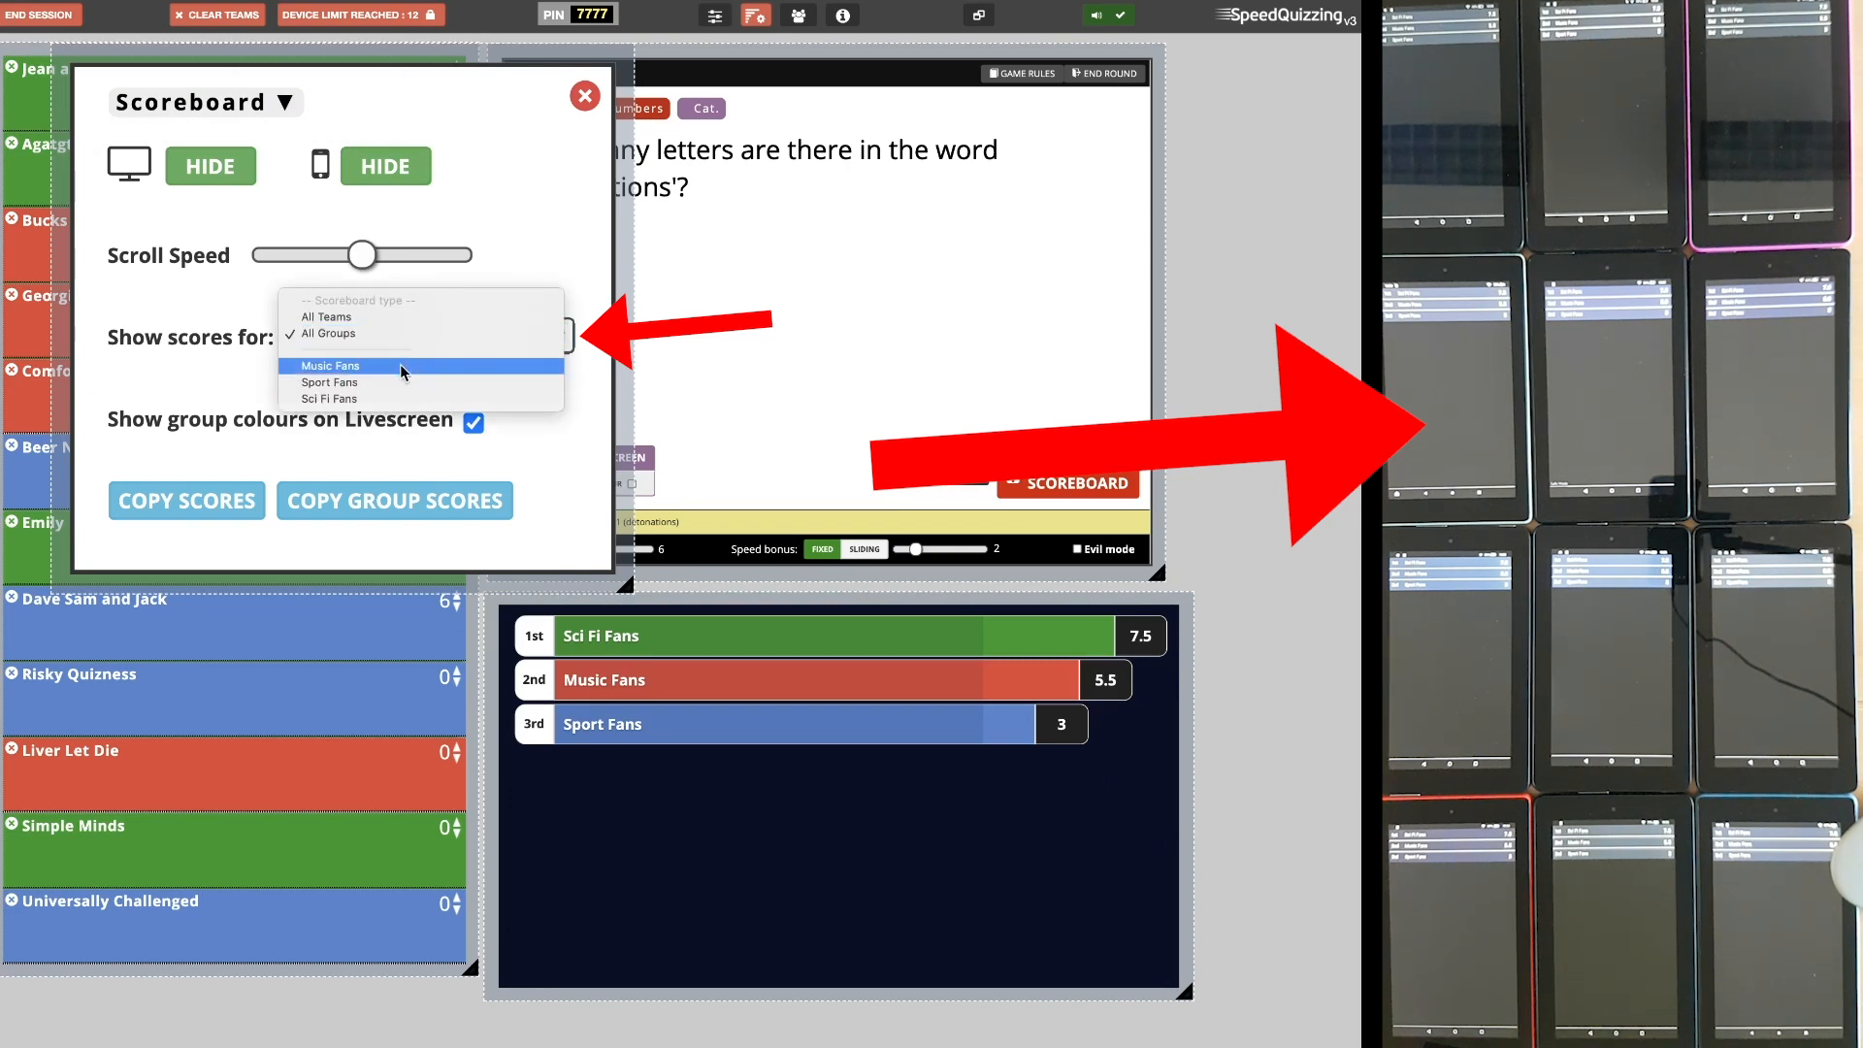
pyautogui.click(400, 366)
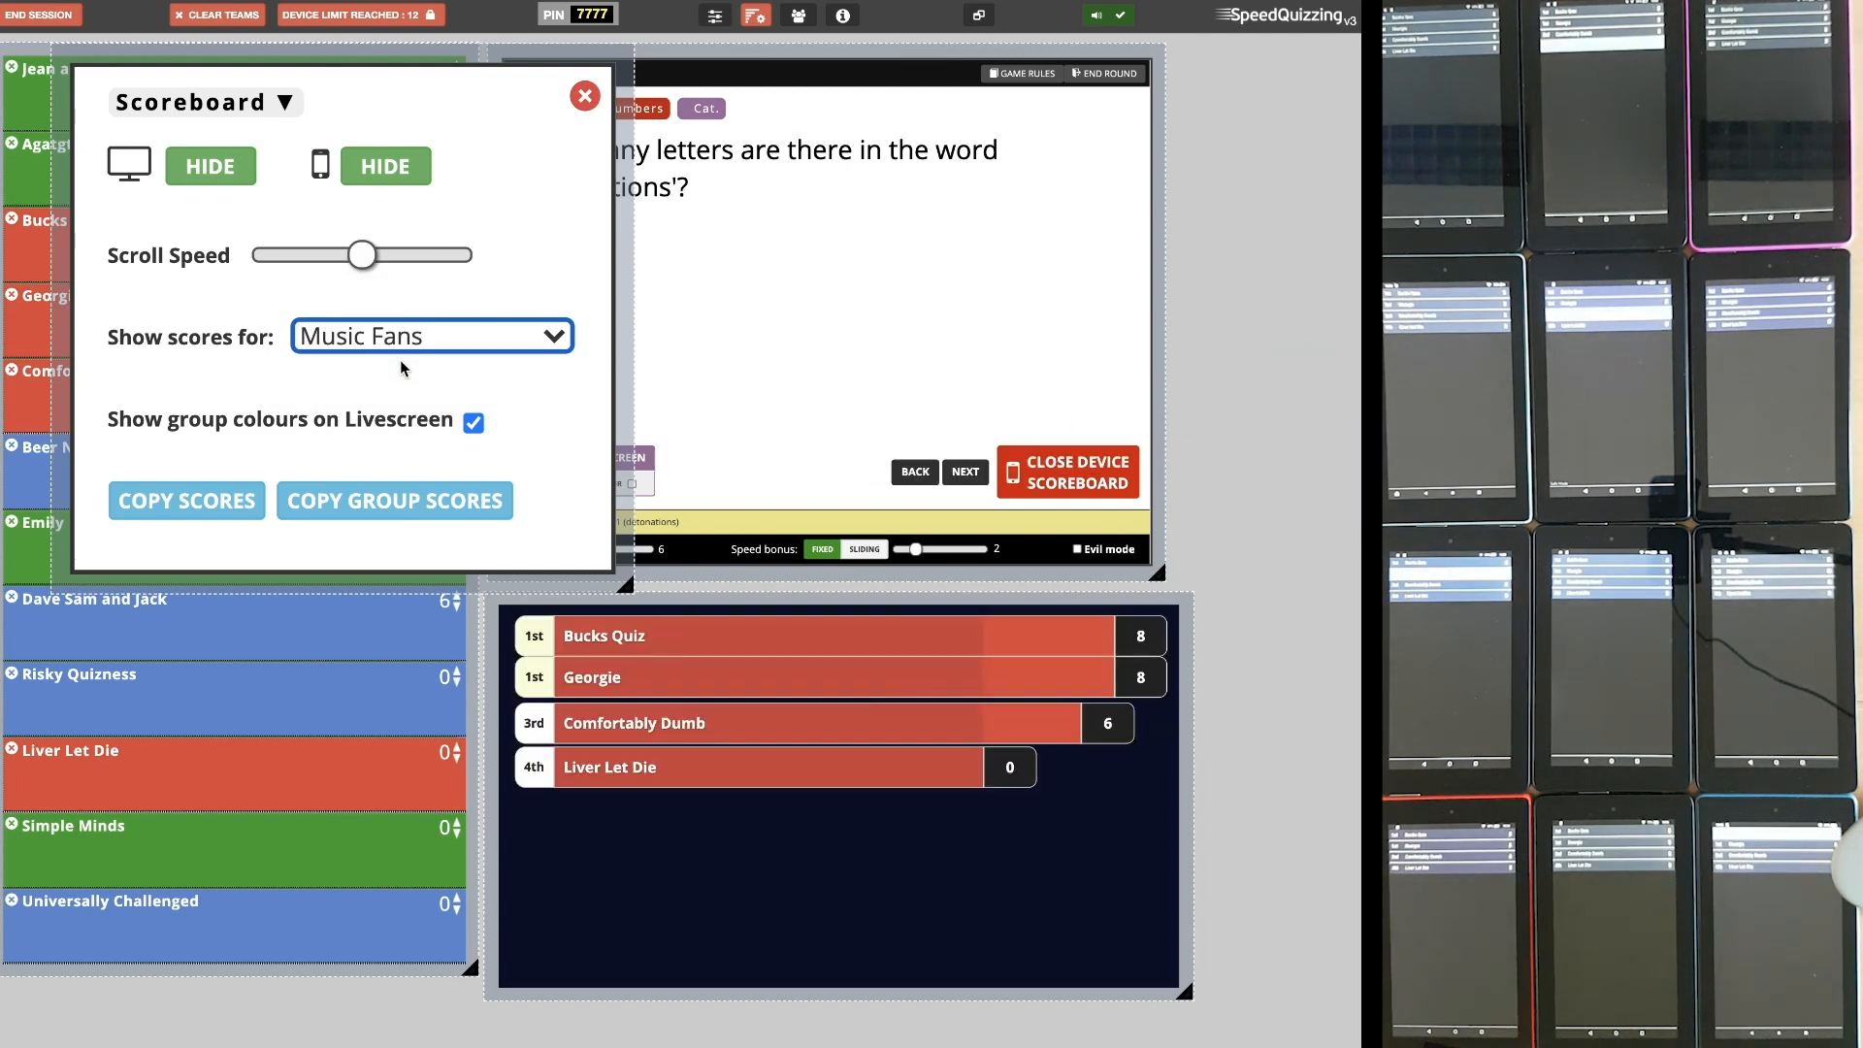
# Hide the scoreboard on both the handsets and the Livescreen, and close the scoreboard settings
pyautogui.click(408, 174)
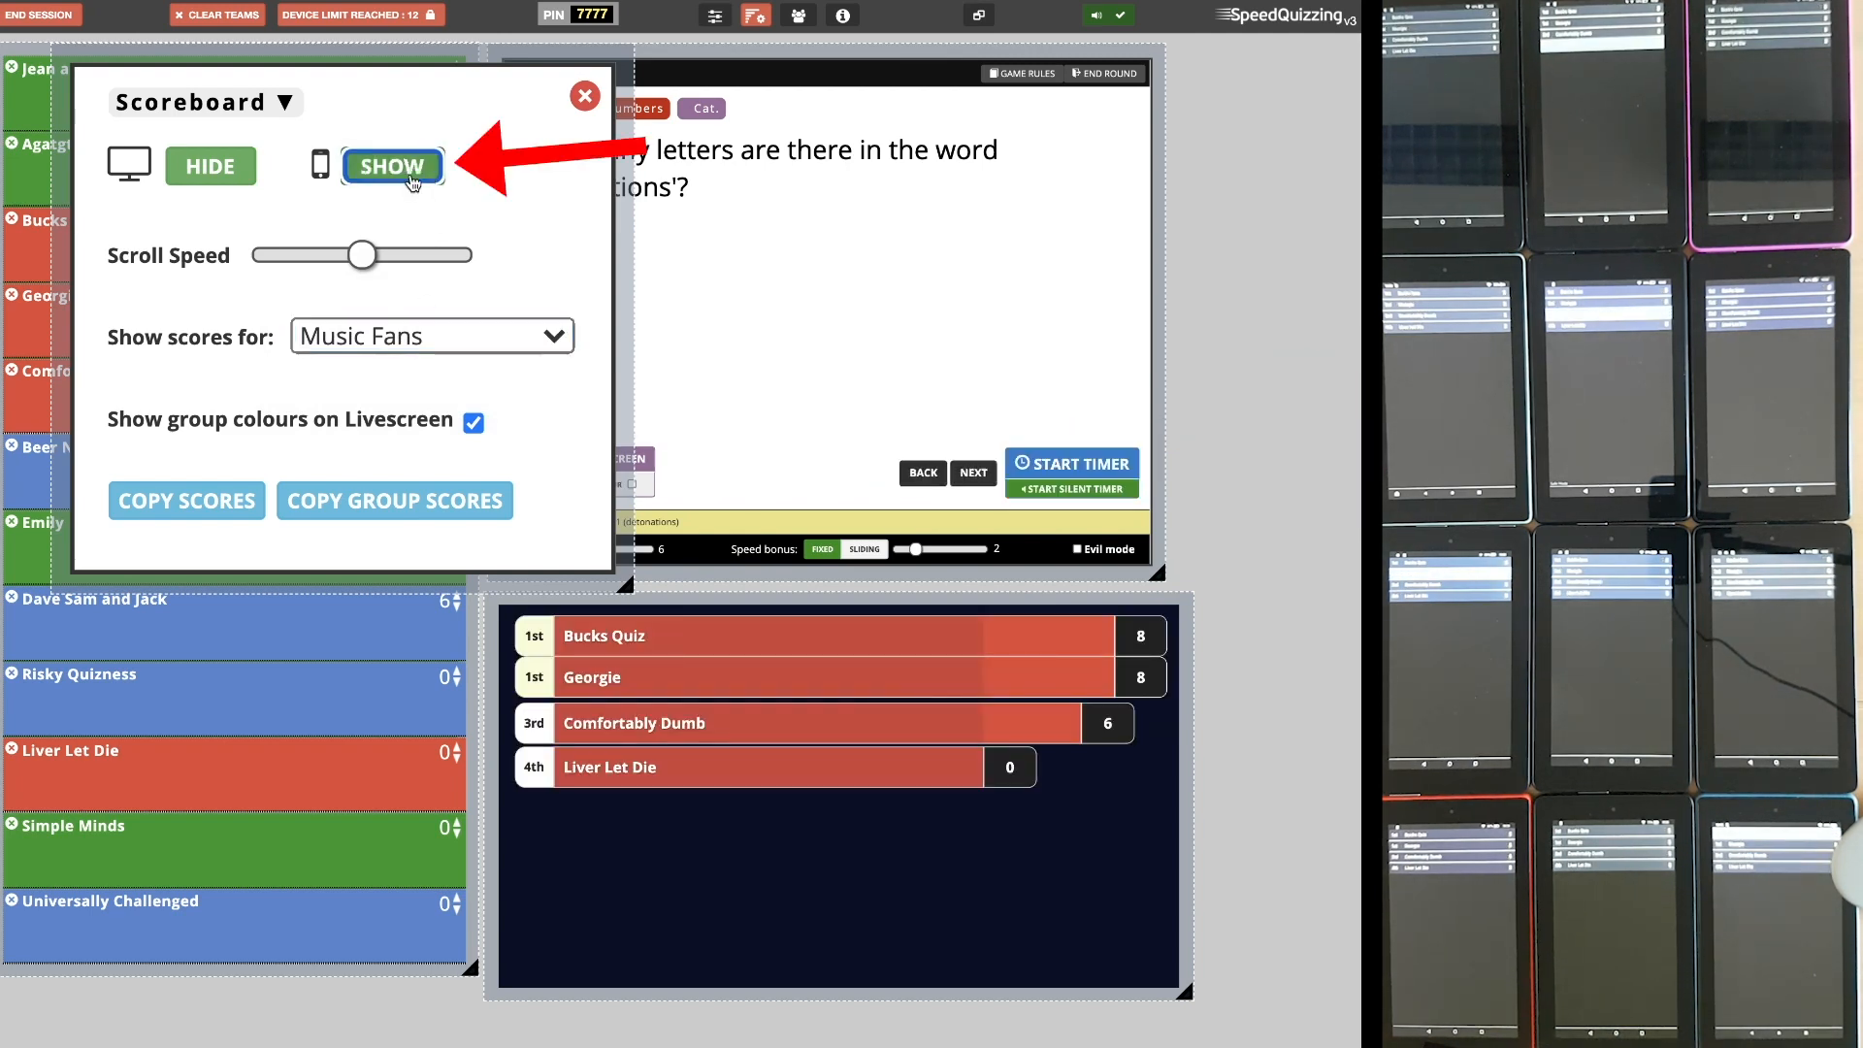
pyautogui.click(211, 166)
pyautogui.click(578, 102)
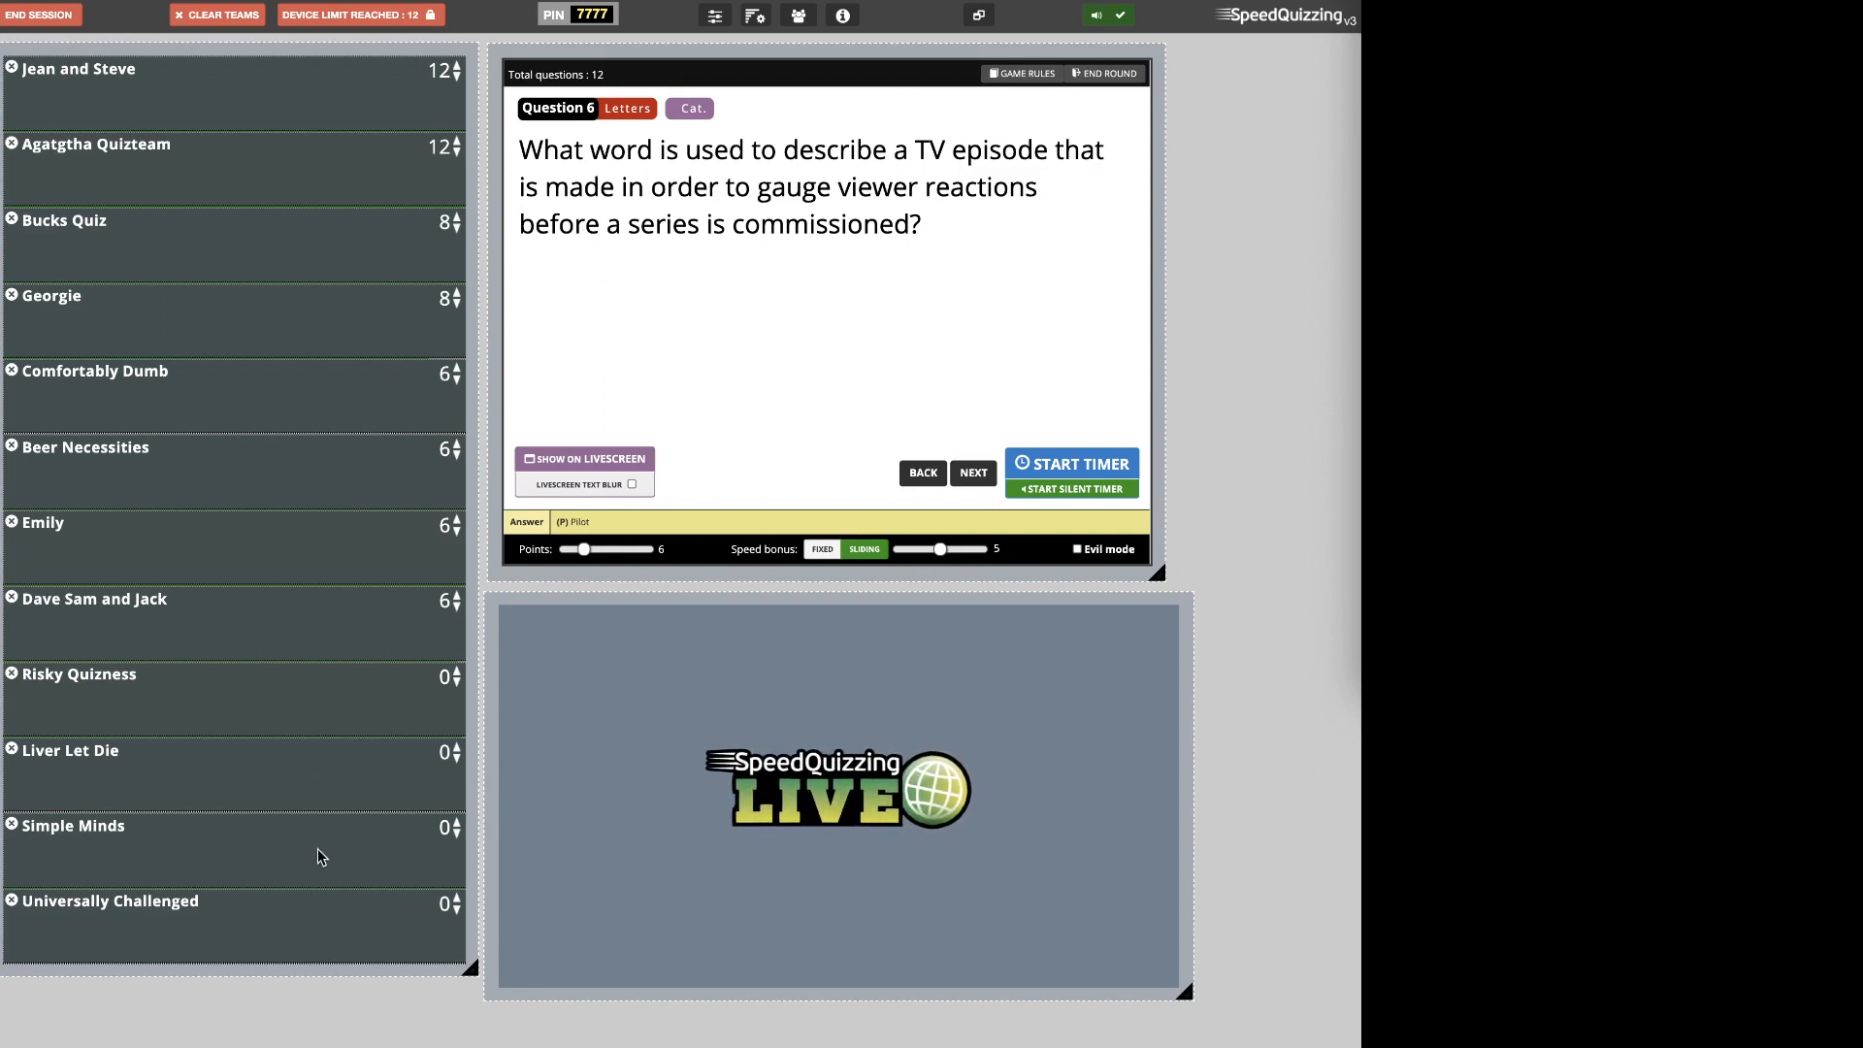
# Give the first team in the list a green colour and the fourth team a blue colour
pyautogui.click(257, 102)
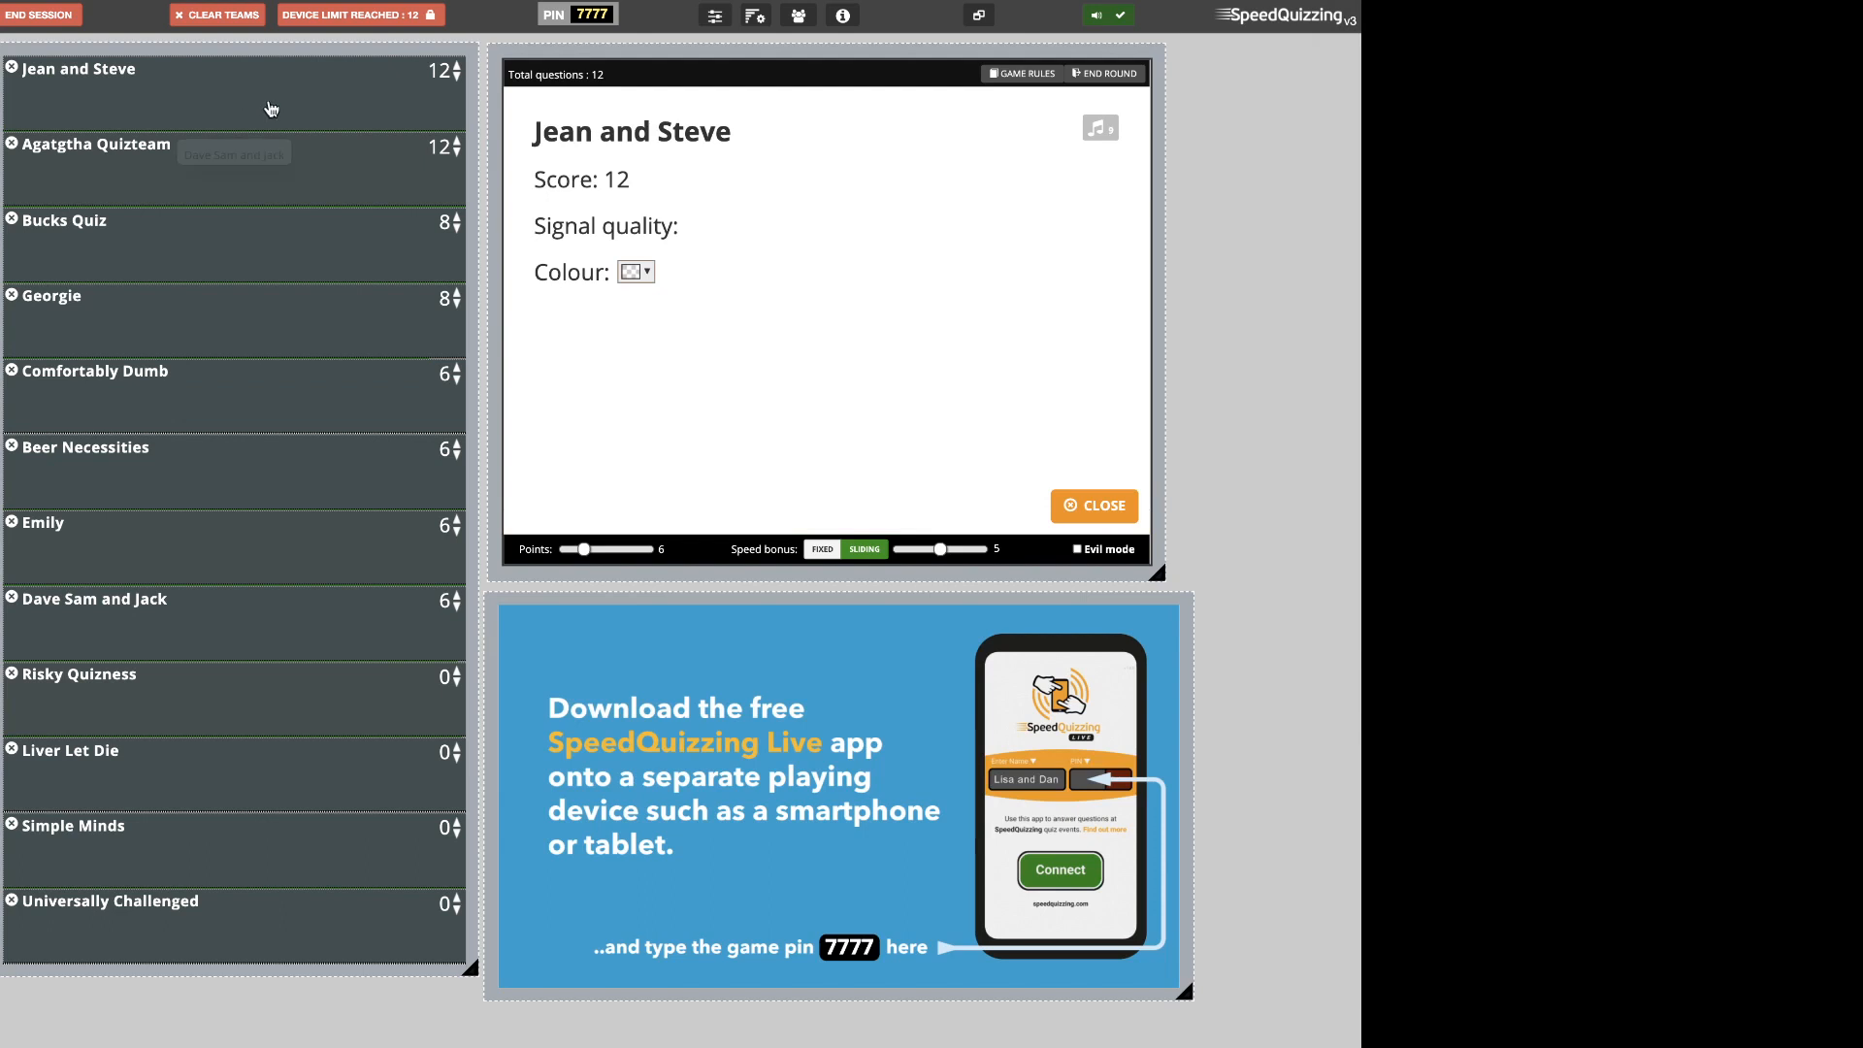
pyautogui.click(637, 273)
pyautogui.click(684, 303)
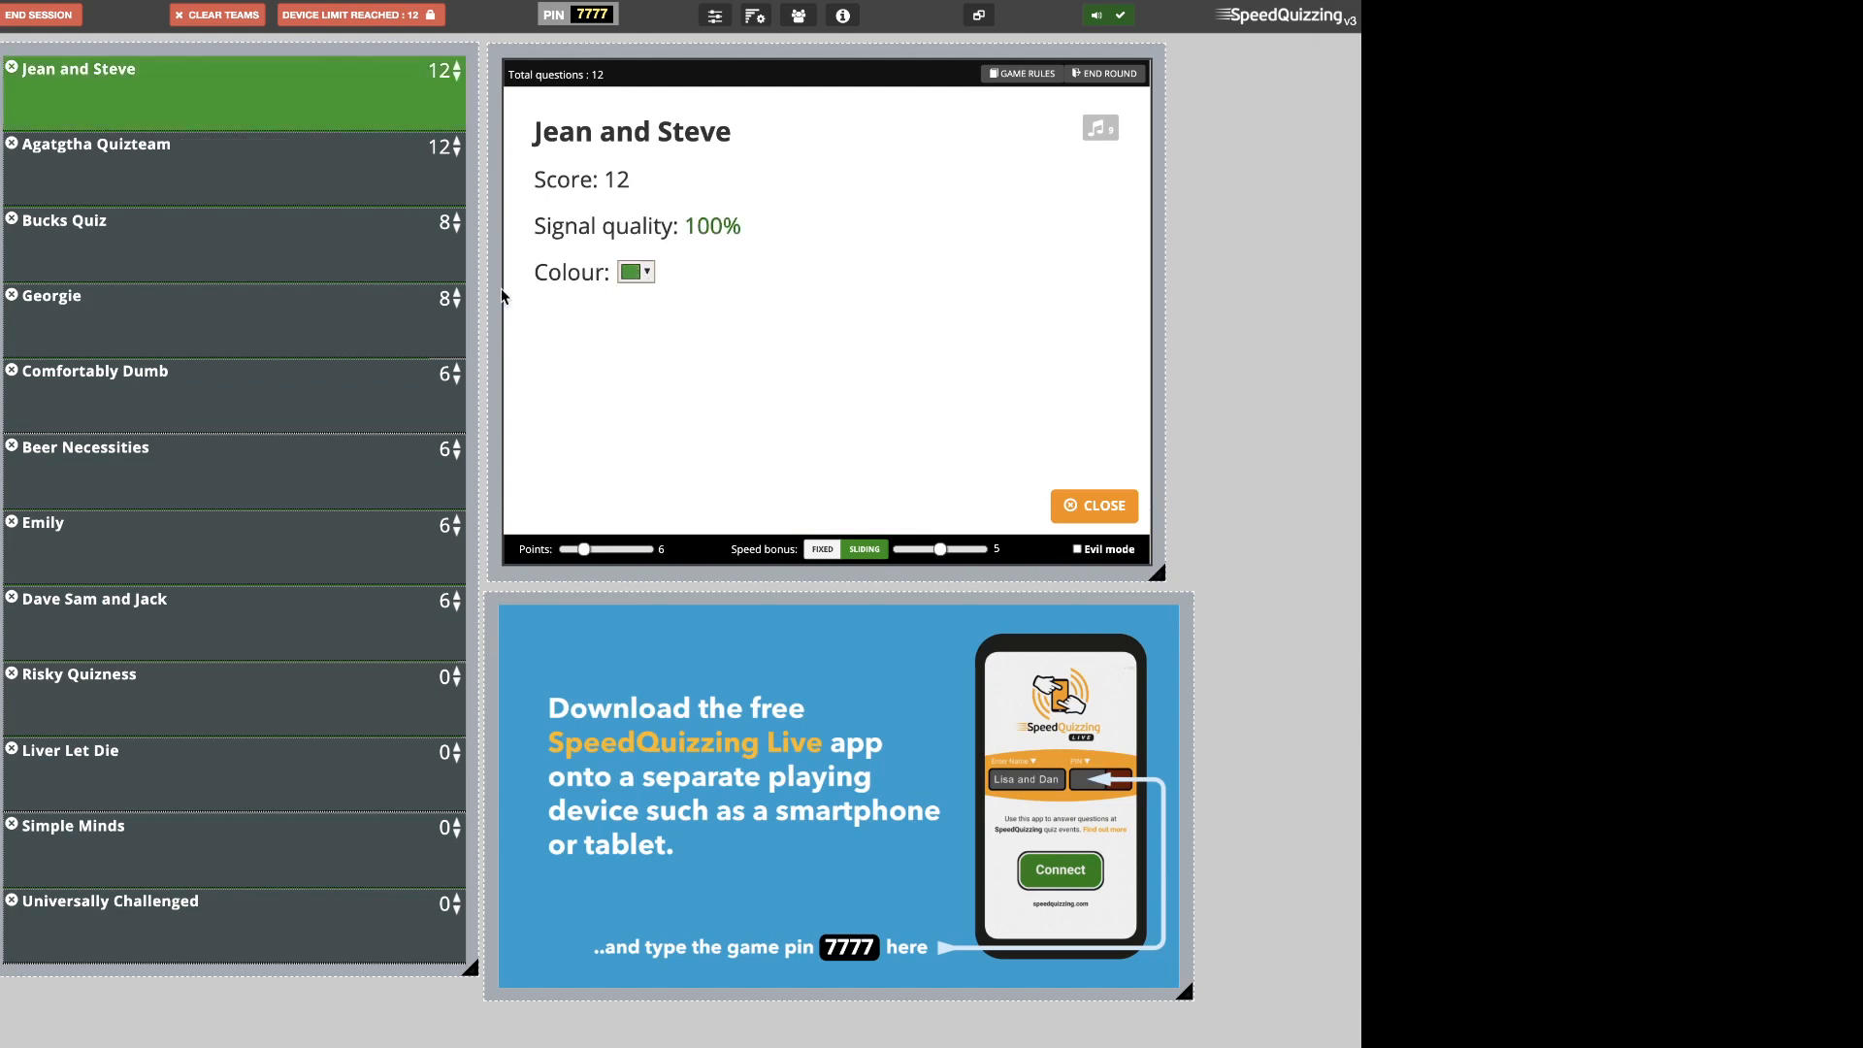
pyautogui.click(398, 322)
pyautogui.click(636, 273)
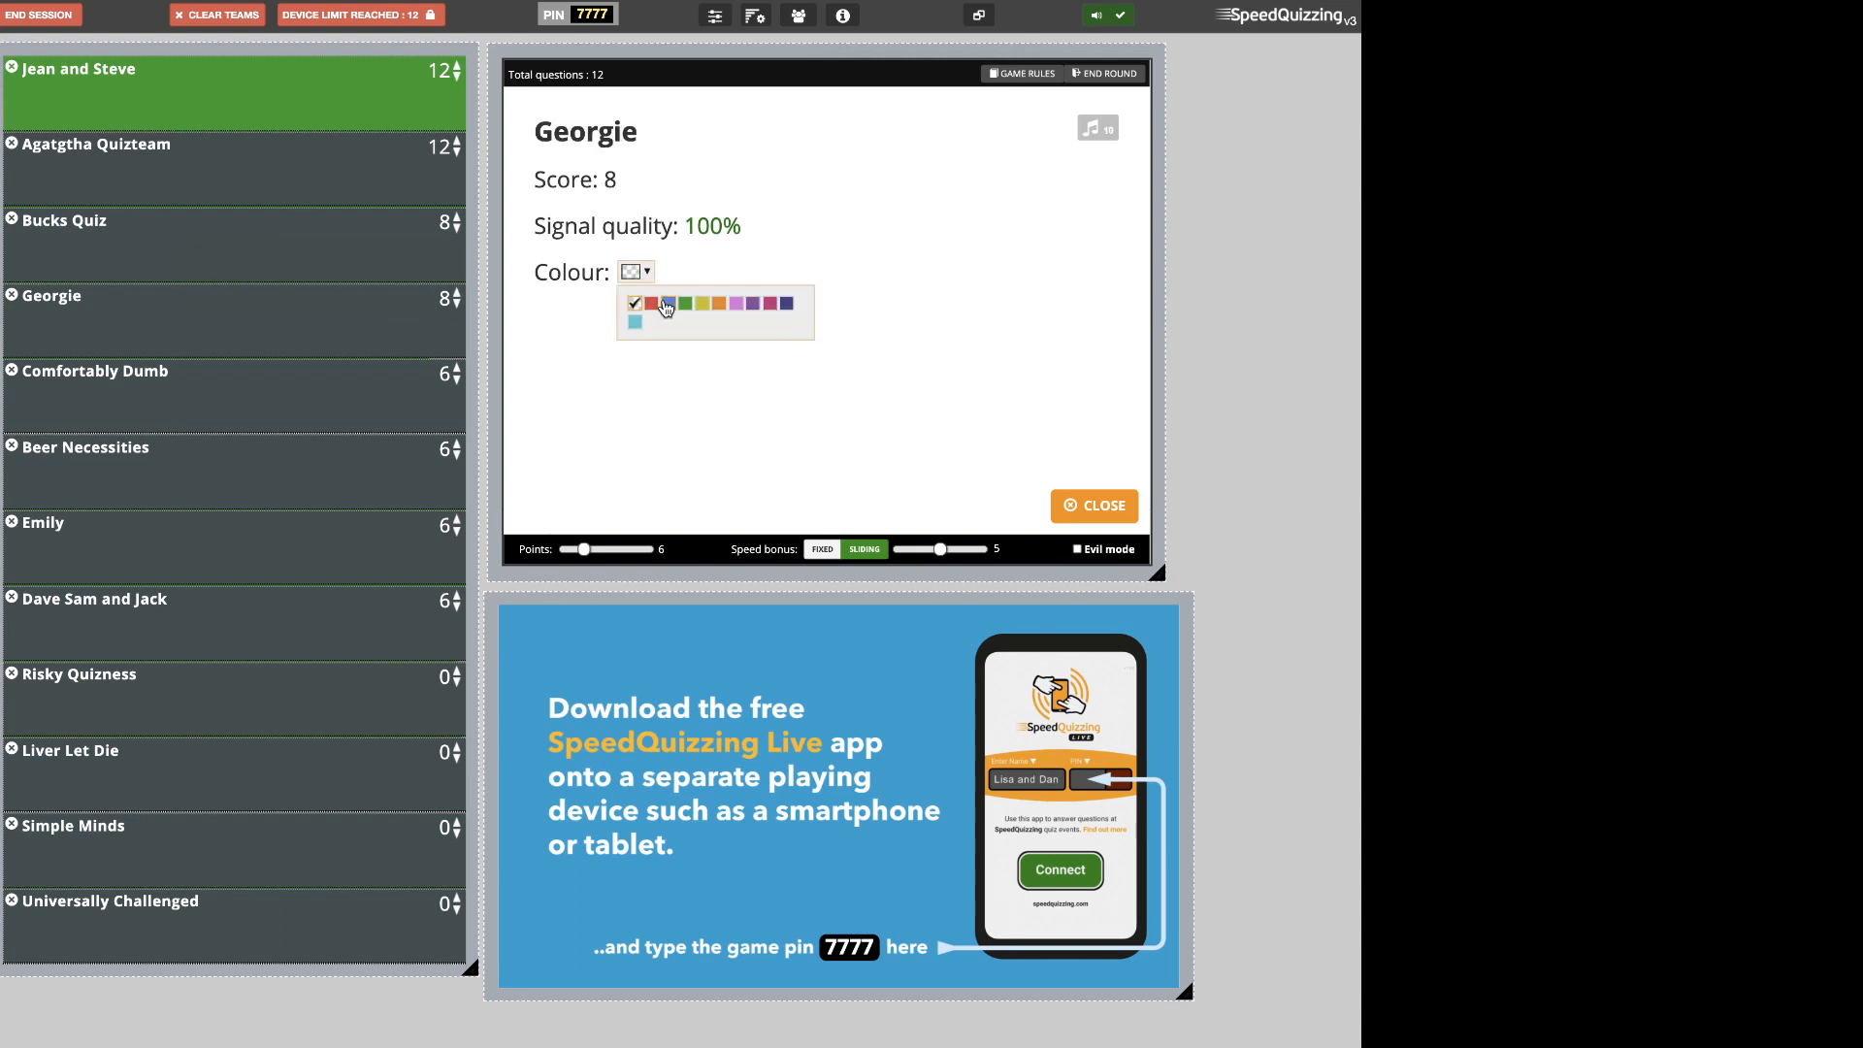
pyautogui.click(667, 304)
# Colour the Beer Necessities and Comfortably Dumb teams red, and close the team details
pyautogui.click(319, 482)
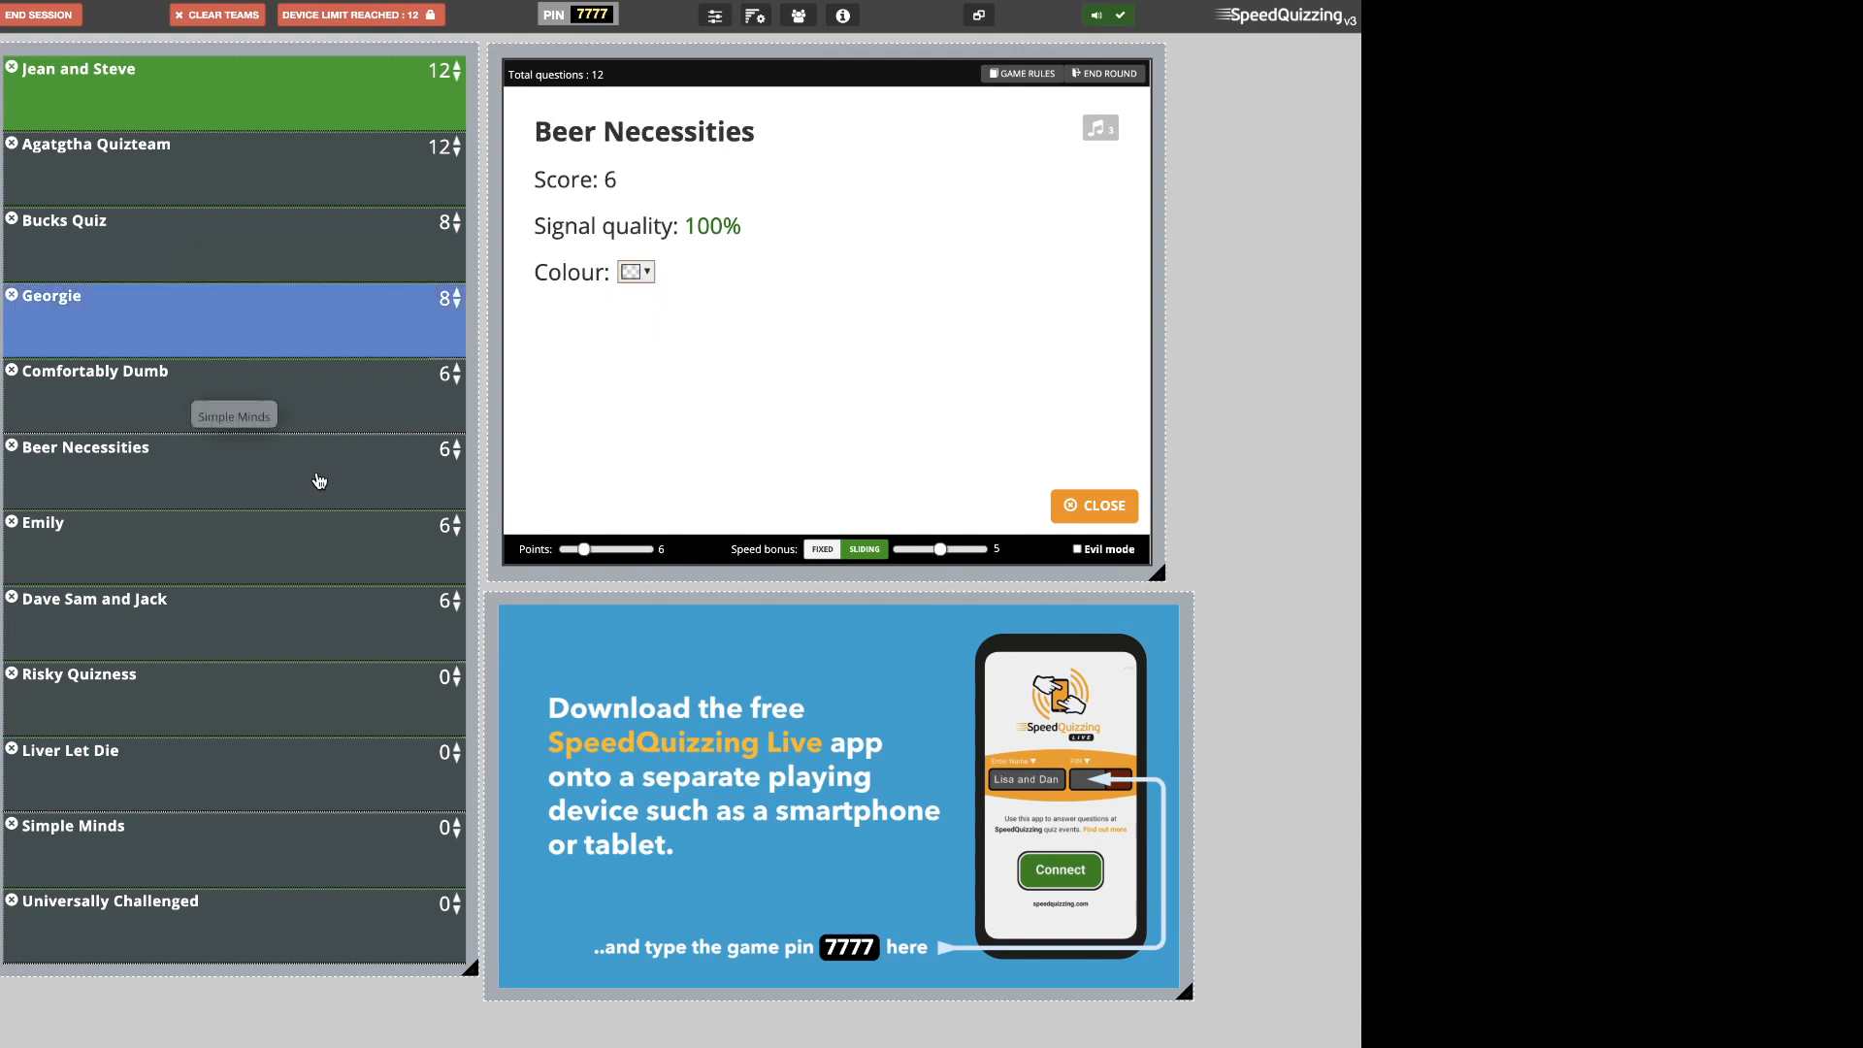
pyautogui.click(635, 272)
pyautogui.click(654, 311)
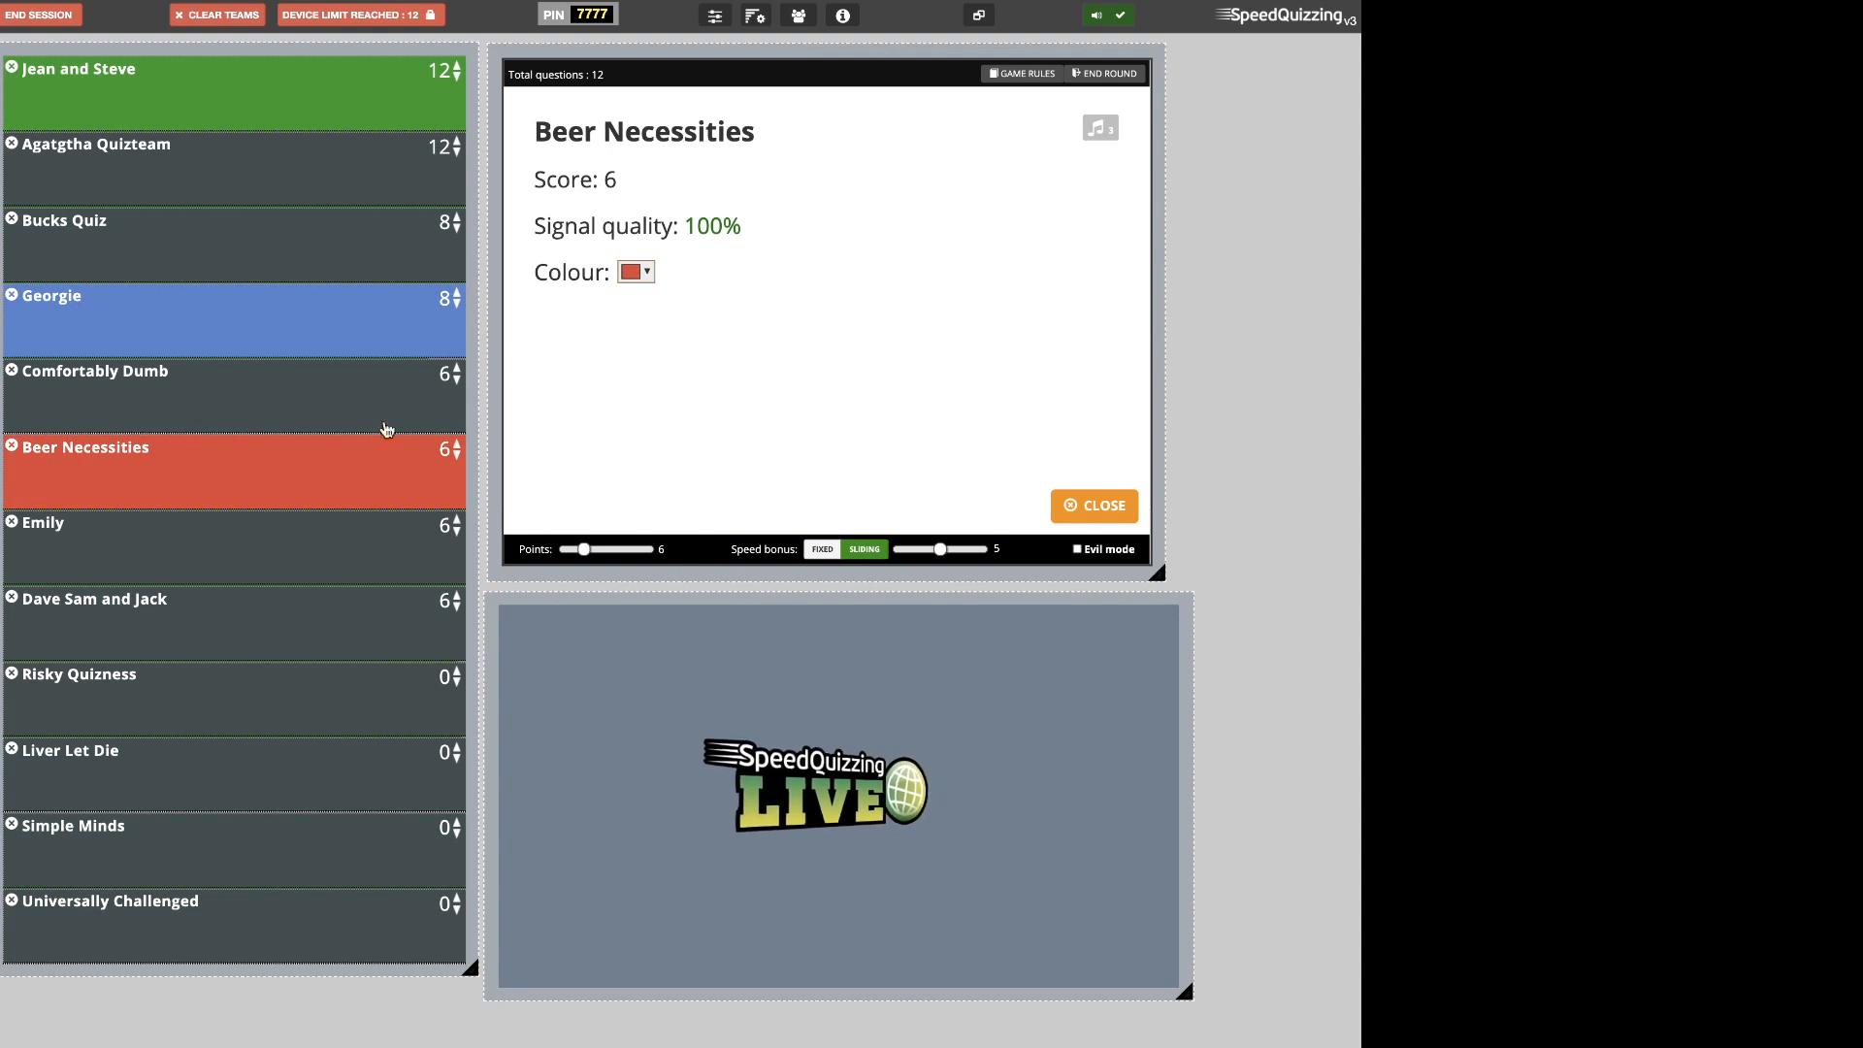
pyautogui.click(320, 430)
pyautogui.click(635, 273)
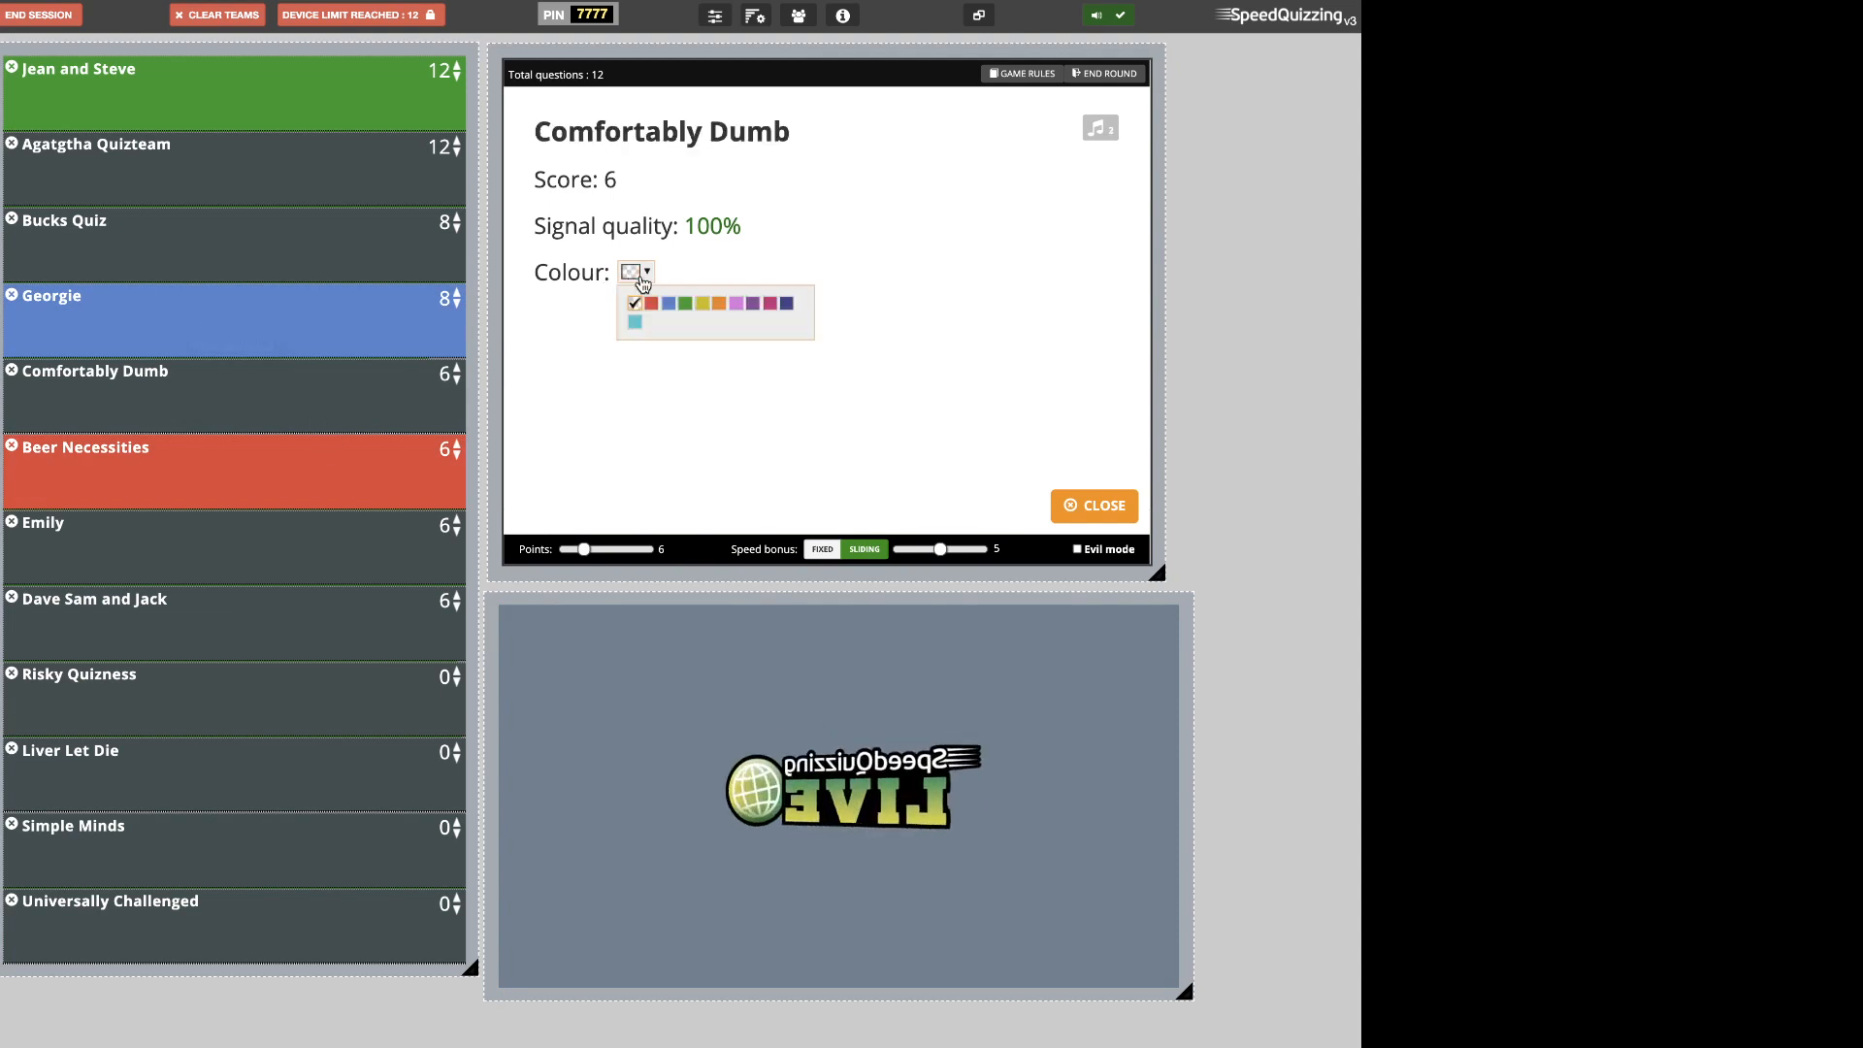
pyautogui.click(650, 304)
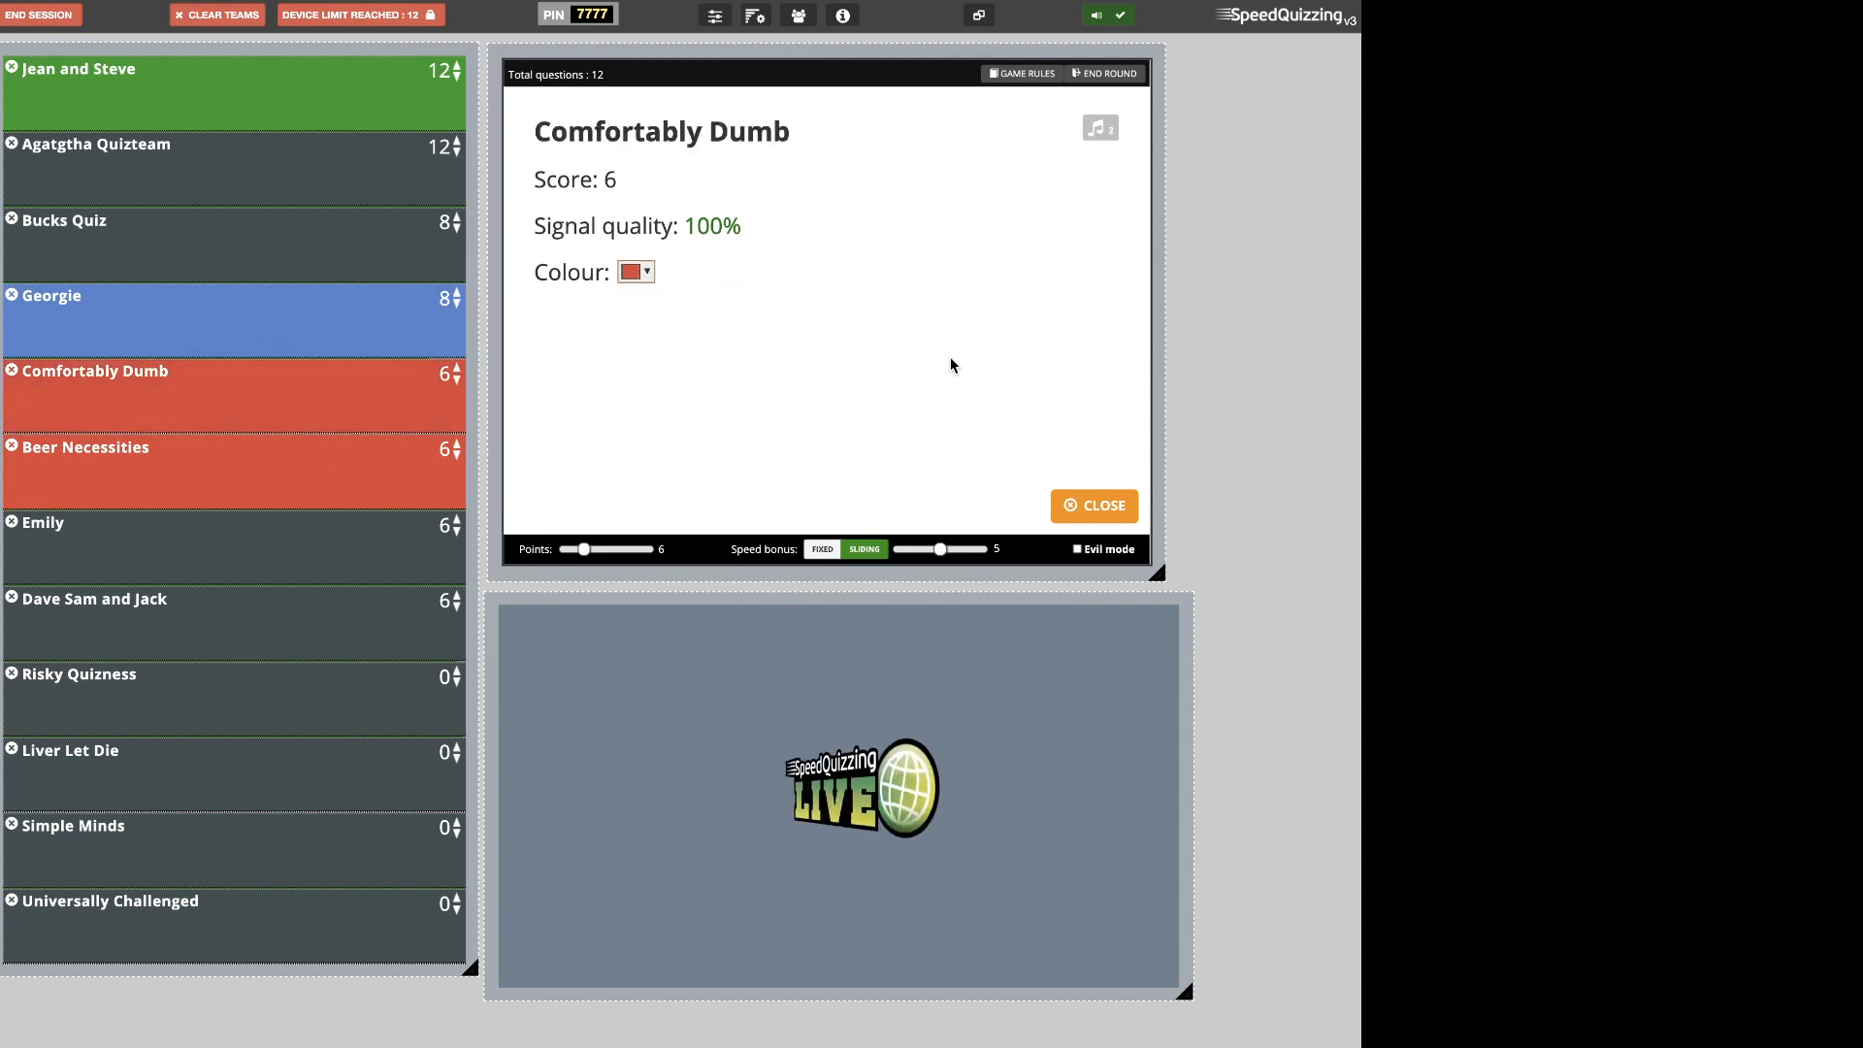
pyautogui.click(1092, 505)
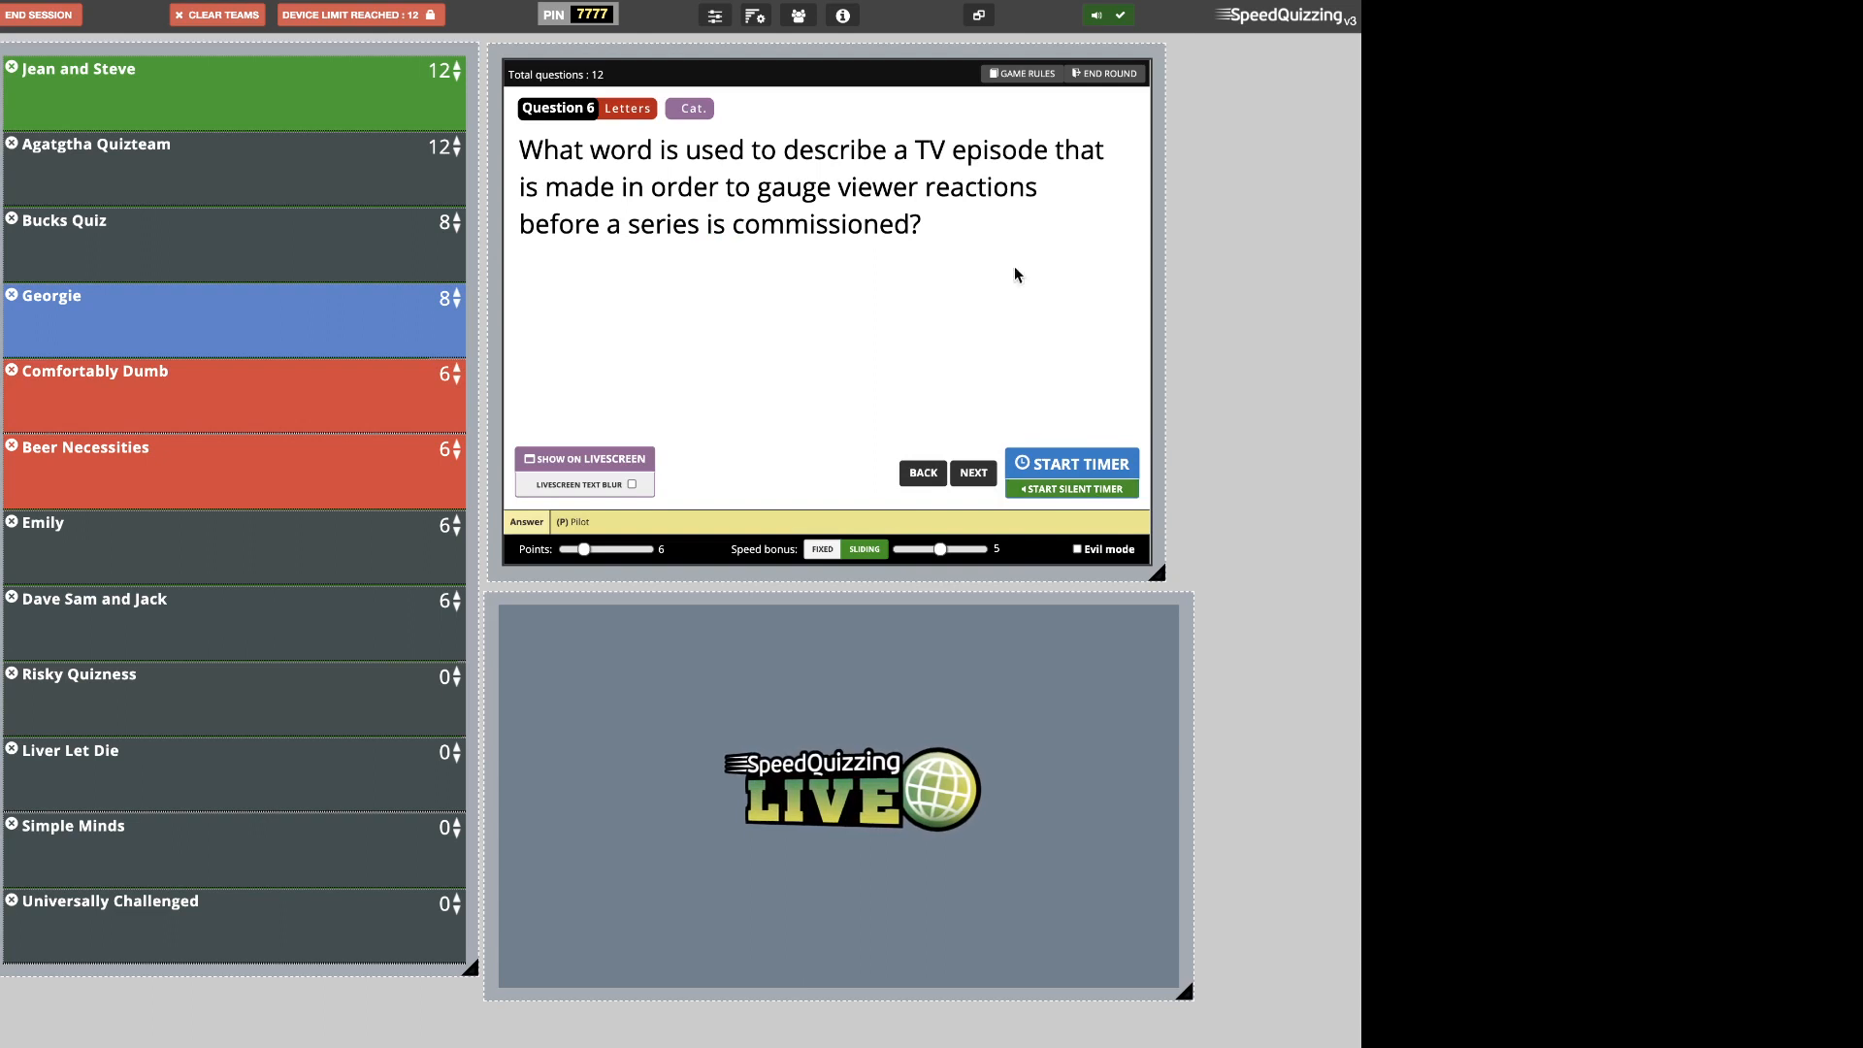
# Create a green group named Sci Fi Fans, accepting the switch from colours mode to groups mode
pyautogui.click(800, 18)
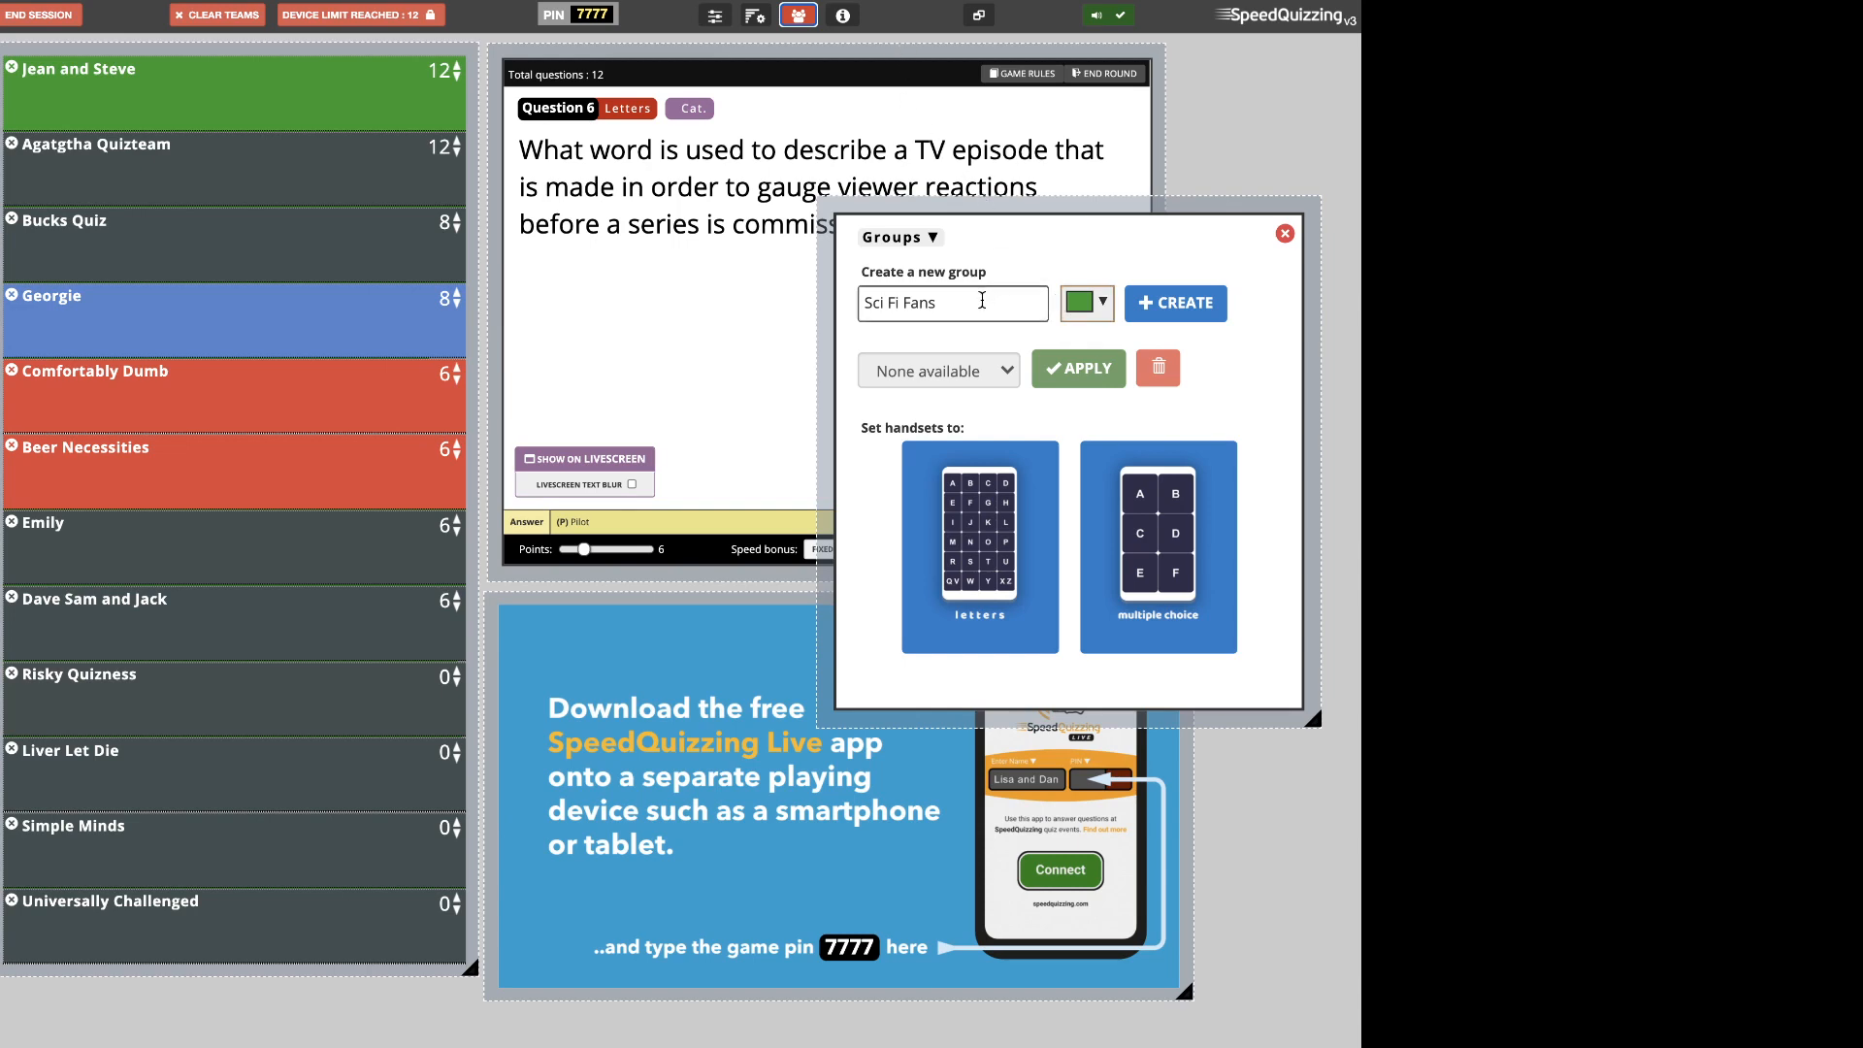
pyautogui.click(1186, 300)
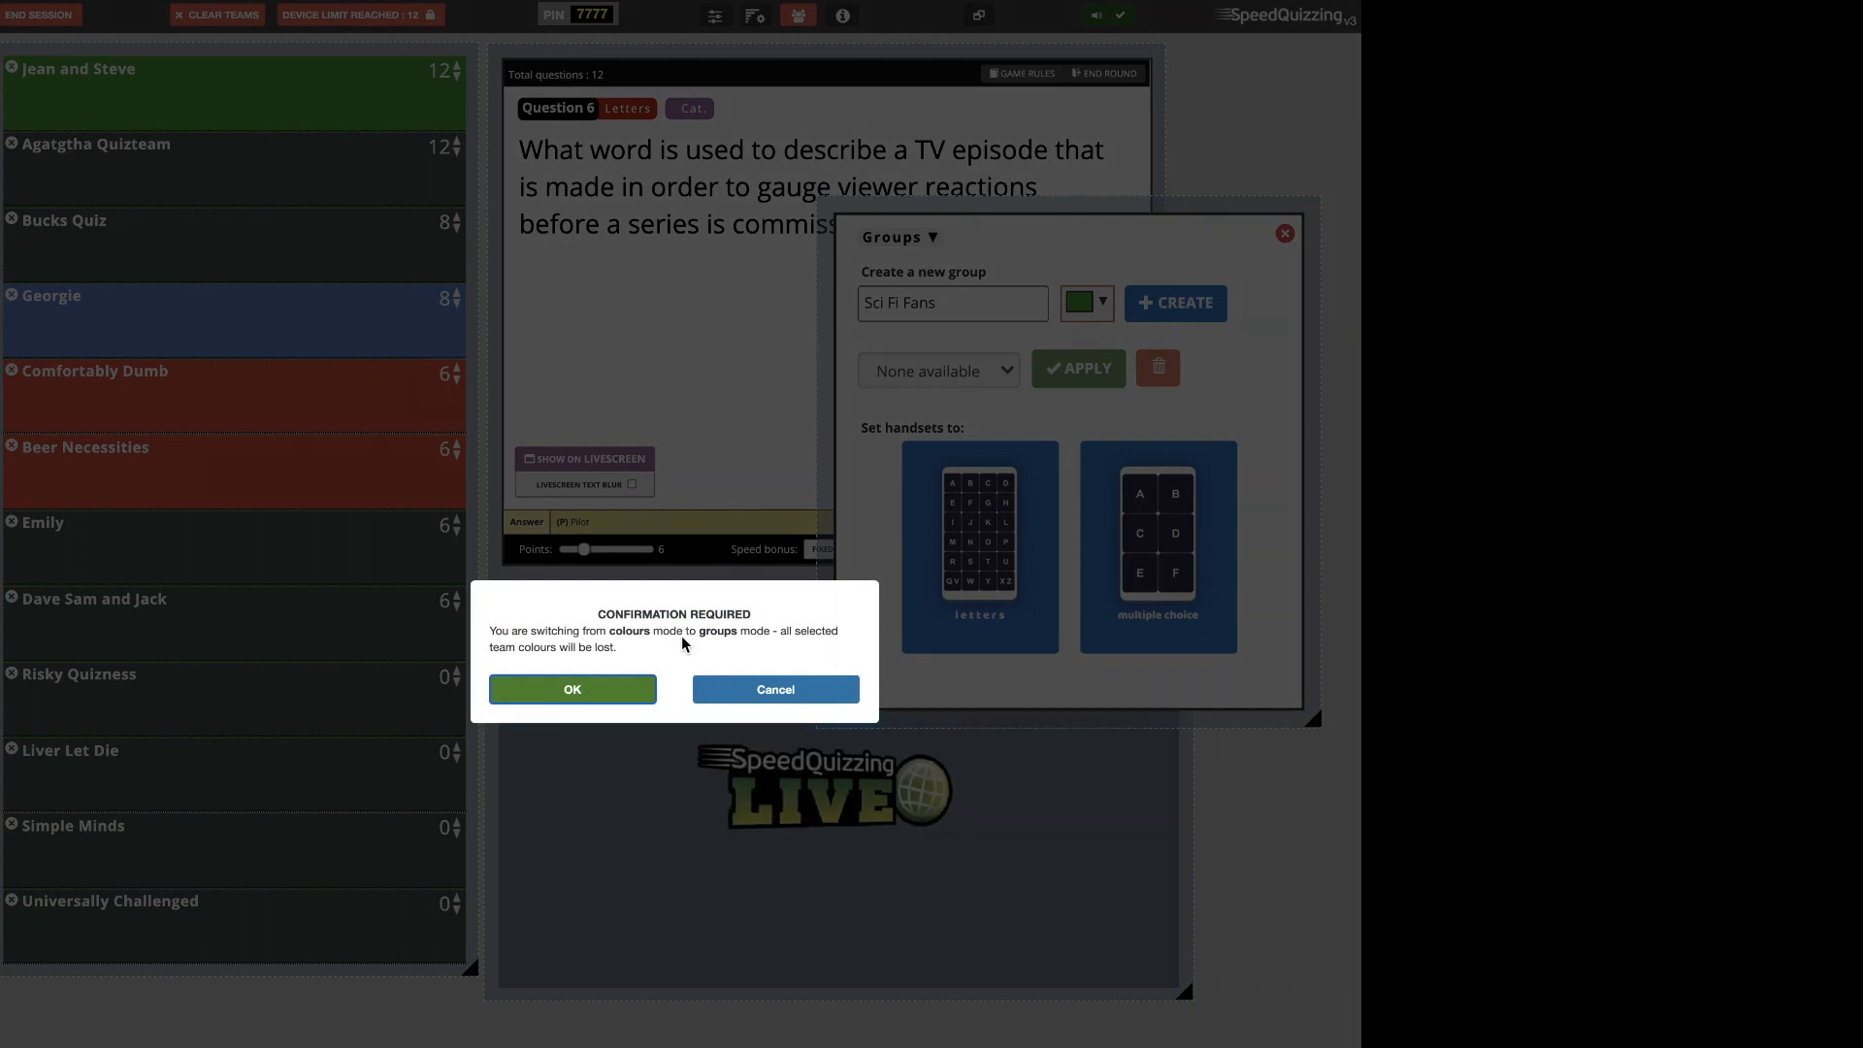
pyautogui.click(605, 689)
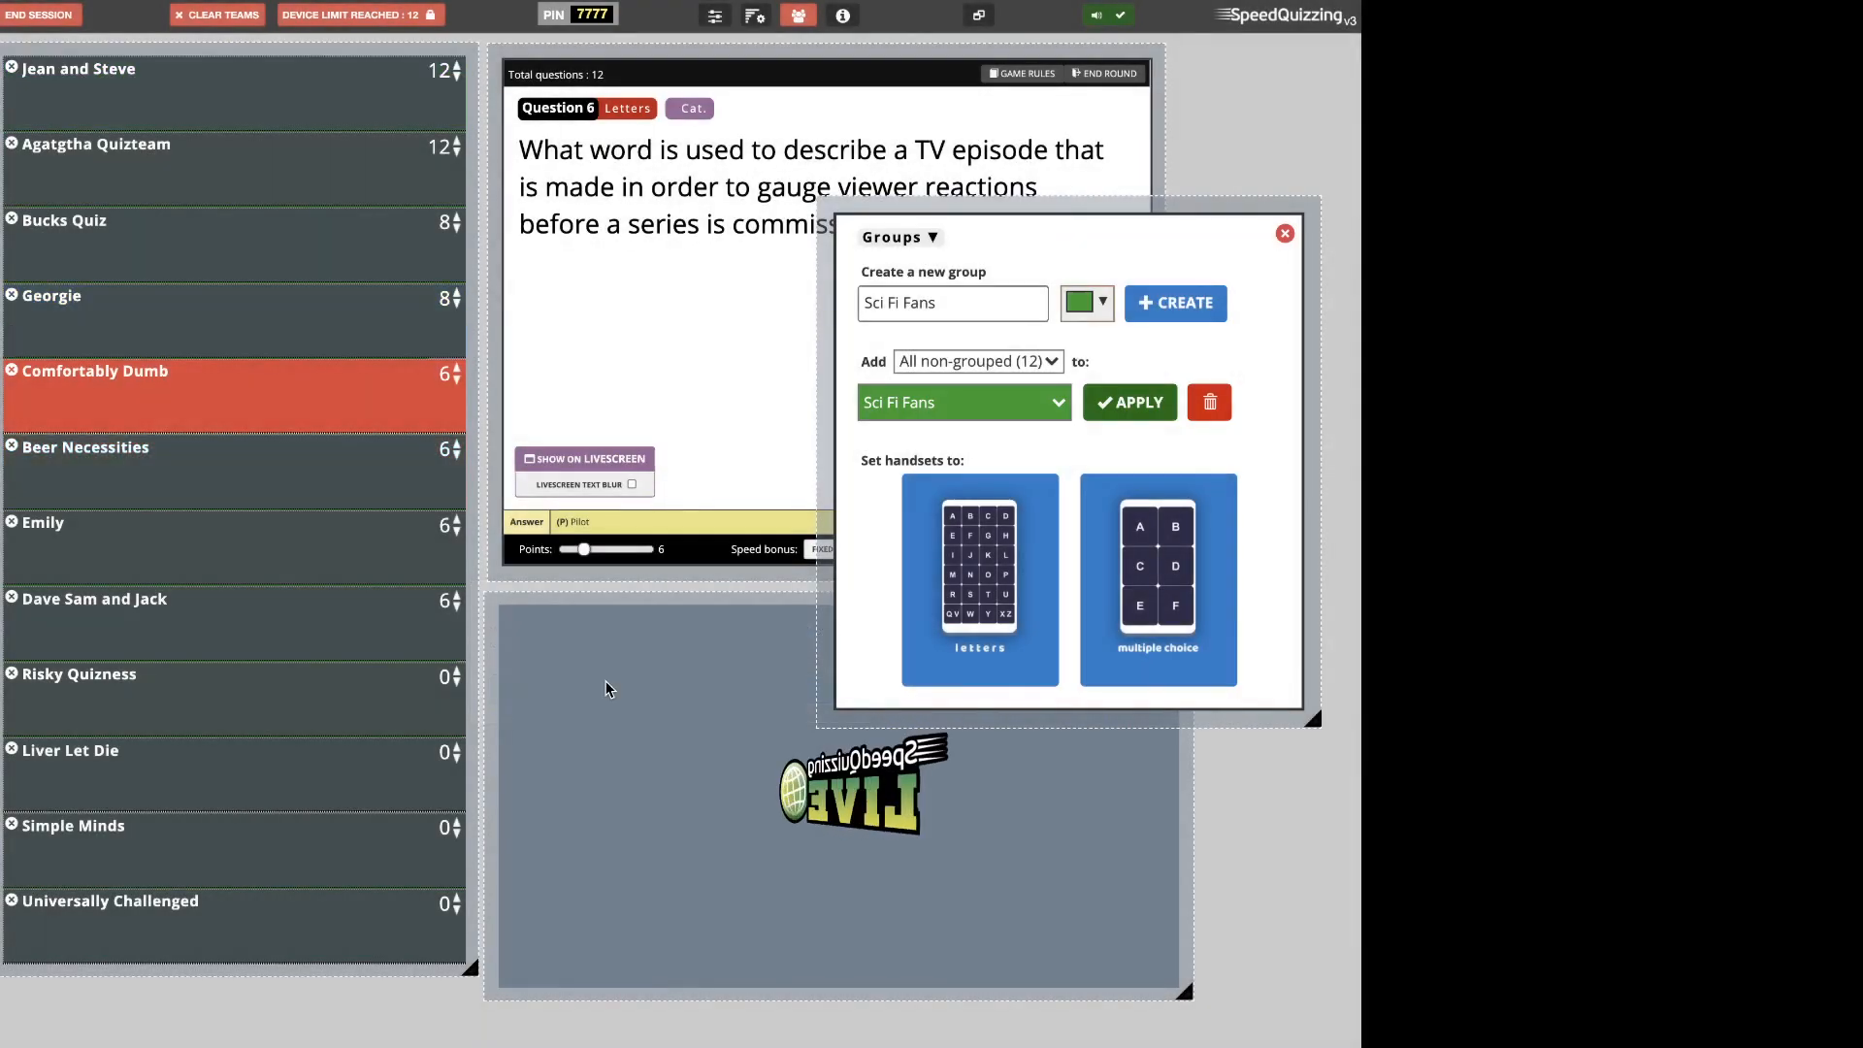